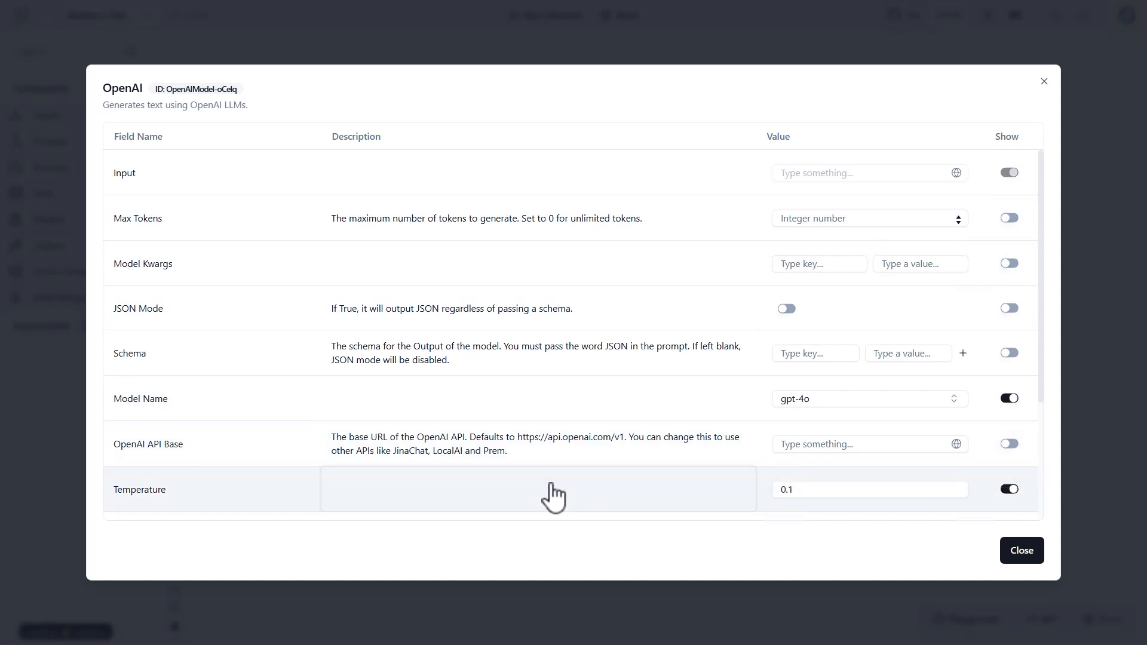
# - Close the OpenAI component's settings and add Azure OpenAI, Google Generative AI and Groq model components to an empty area of the canvas
pyautogui.press('Escape')
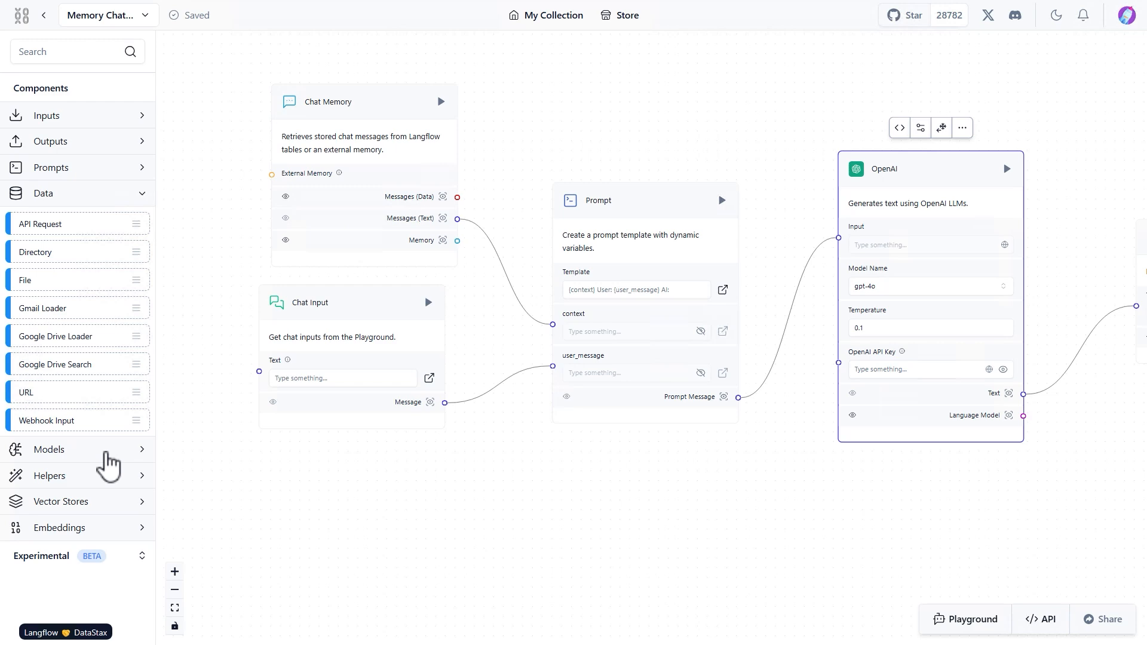
pyautogui.click(108, 452)
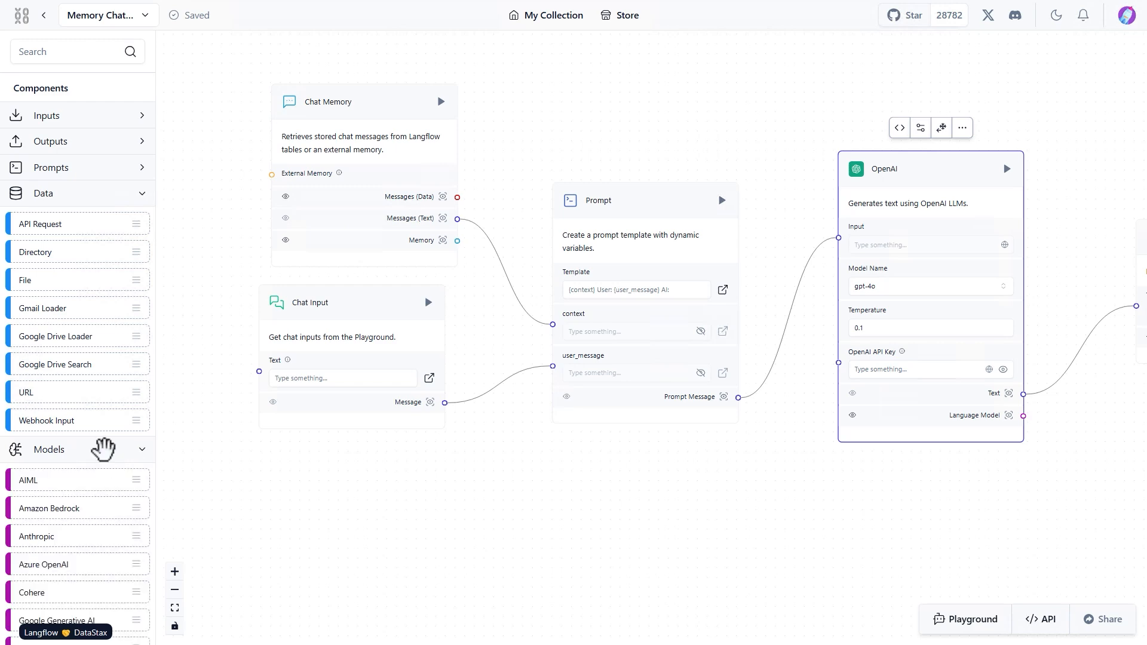
pyautogui.click(145, 198)
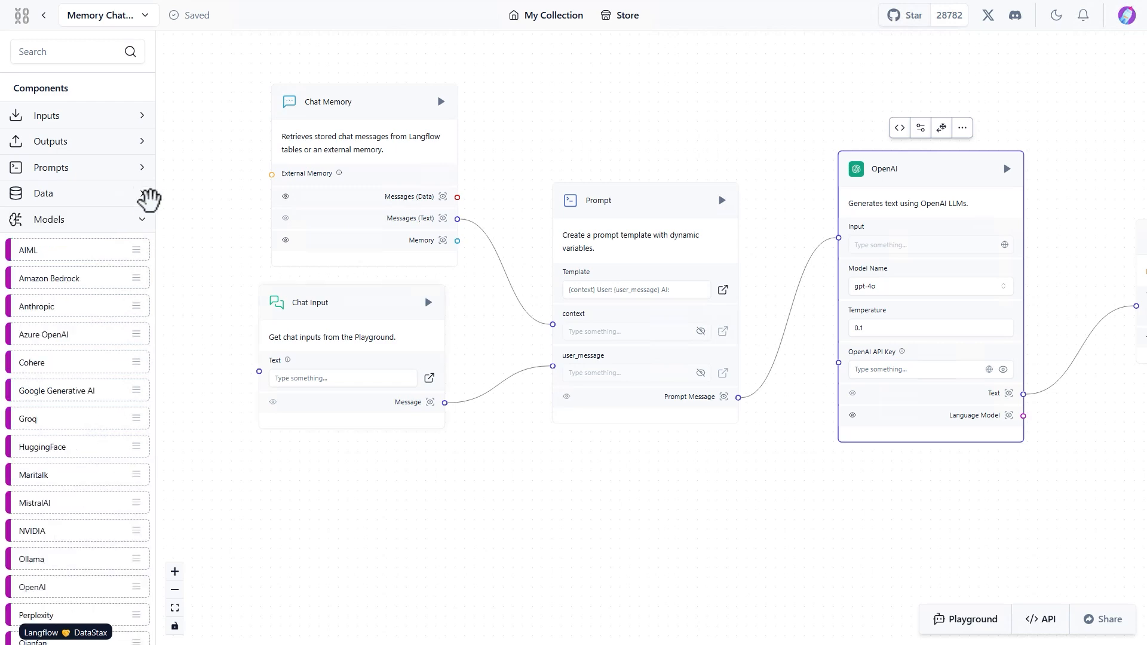
pyautogui.moveTo(679, 536); pyautogui.dragTo(796, 153)
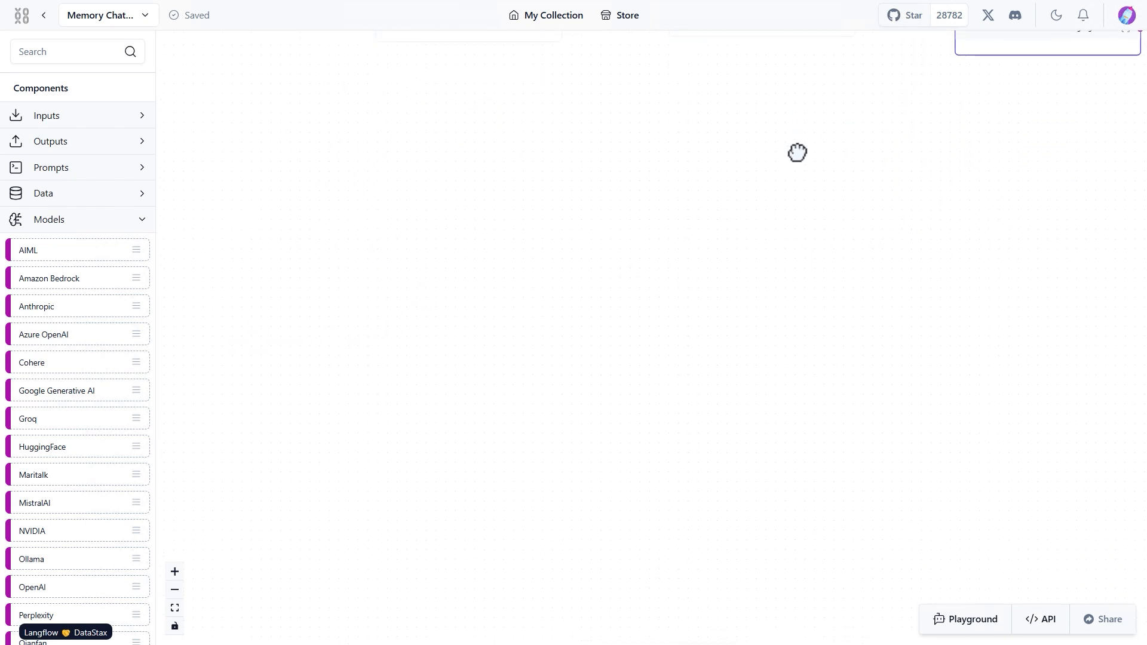
pyautogui.moveTo(60, 335); pyautogui.dragTo(346, 184)
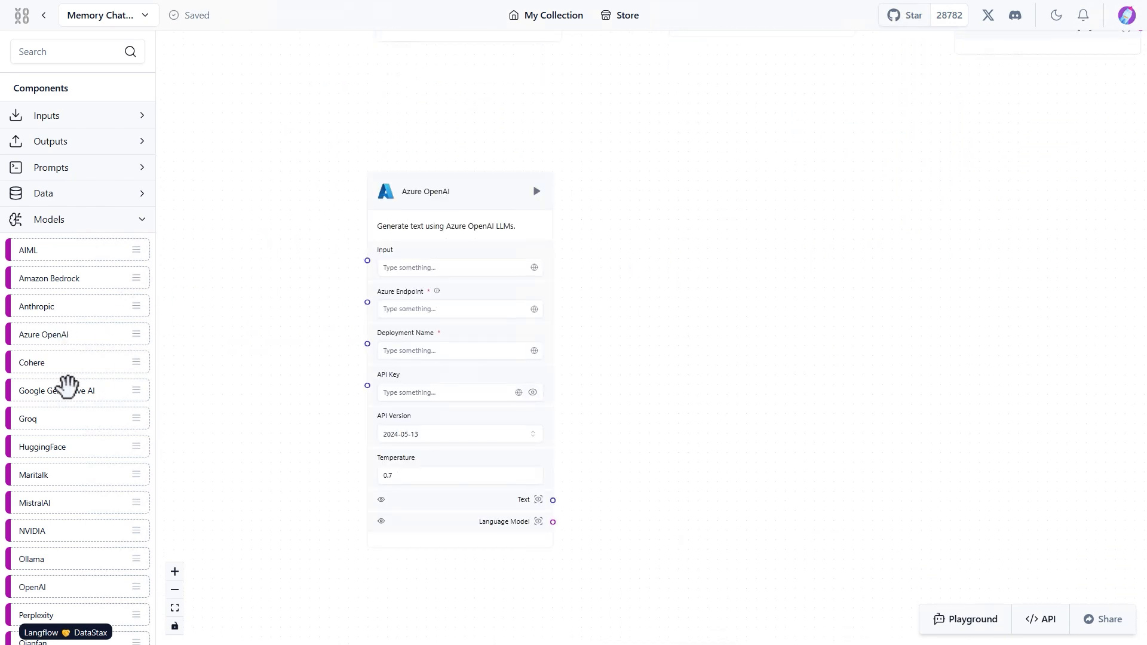
pyautogui.moveTo(69, 388); pyautogui.dragTo(817, 311)
pyautogui.moveTo(54, 415); pyautogui.dragTo(215, 125)
# - Add a Chat Output component to the canvas beside the model components
pyautogui.click(74, 117)
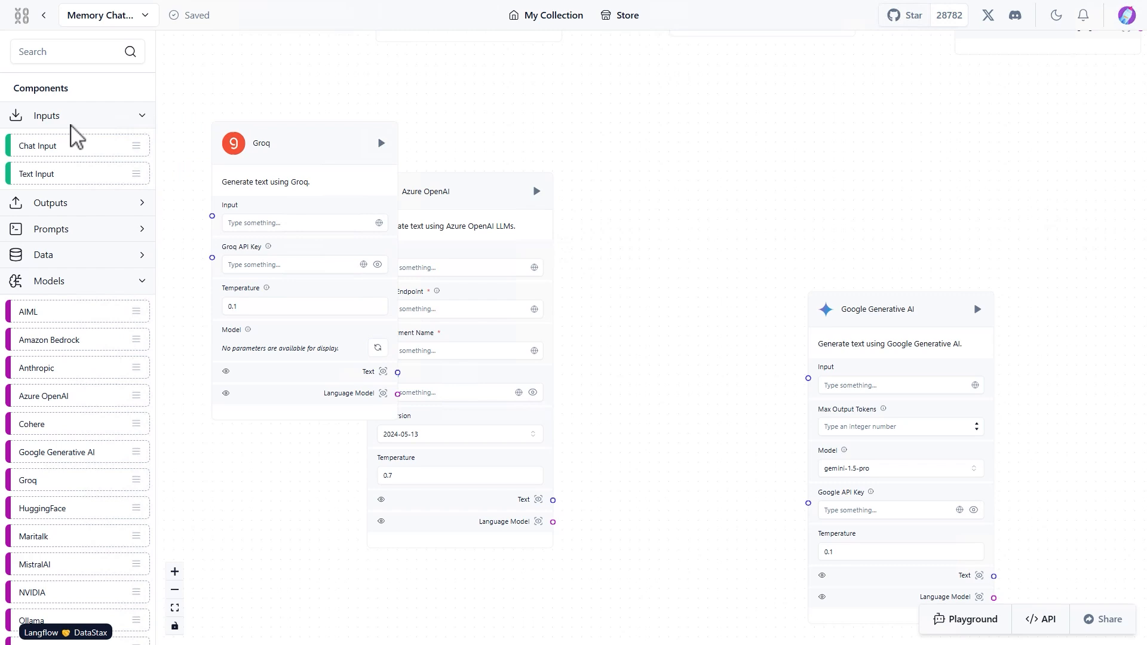
pyautogui.click(49, 204)
pyautogui.moveTo(46, 232); pyautogui.dragTo(750, 150)
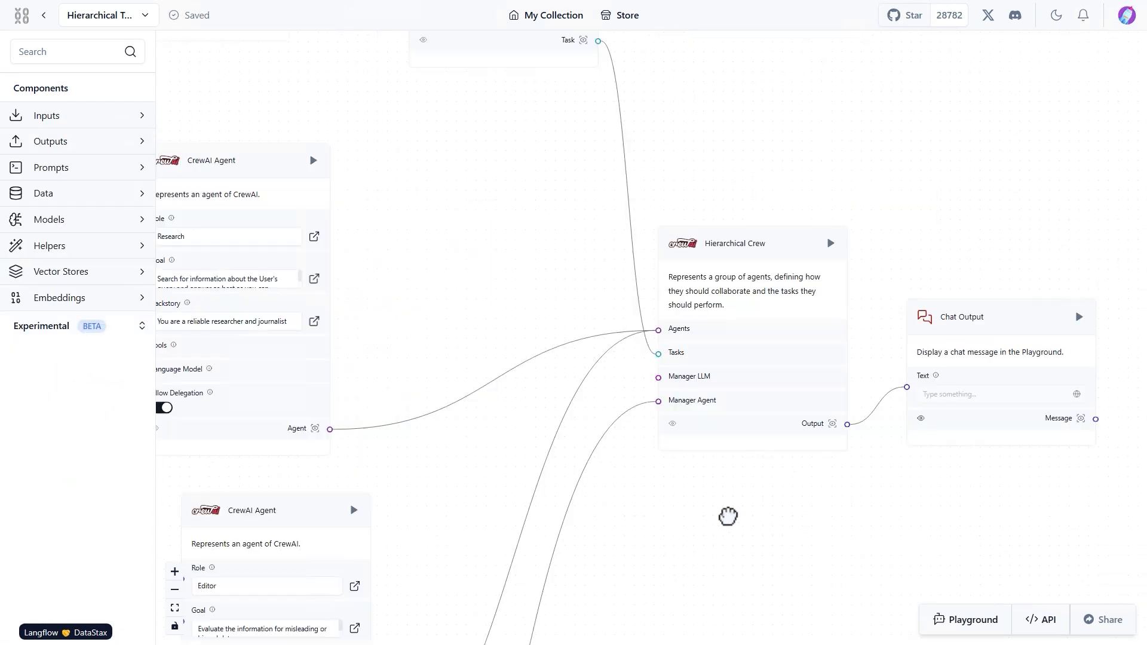
# - Examine the hierarchical tasks flow, from the search tool and CrewAI agents through to the Hierarchical Crew and Chat Output
pyautogui.moveTo(729, 517); pyautogui.dragTo(1146, 522)
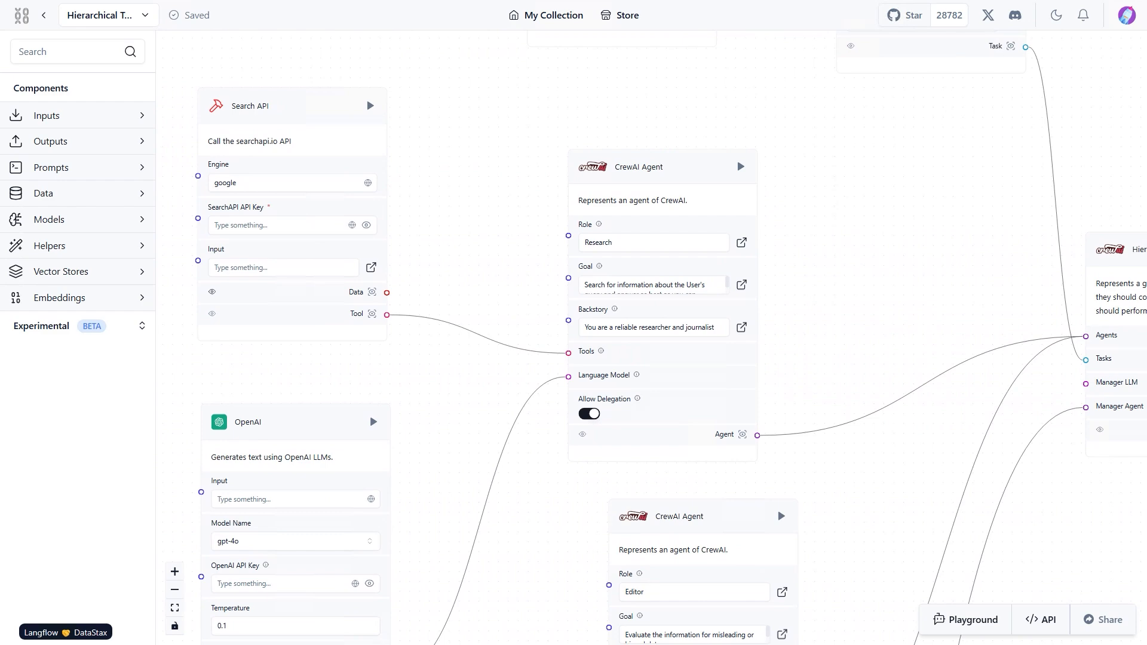
pyautogui.scroll(-3, 1063, 133)
pyautogui.moveTo(1085, 143); pyautogui.dragTo(1069, 307)
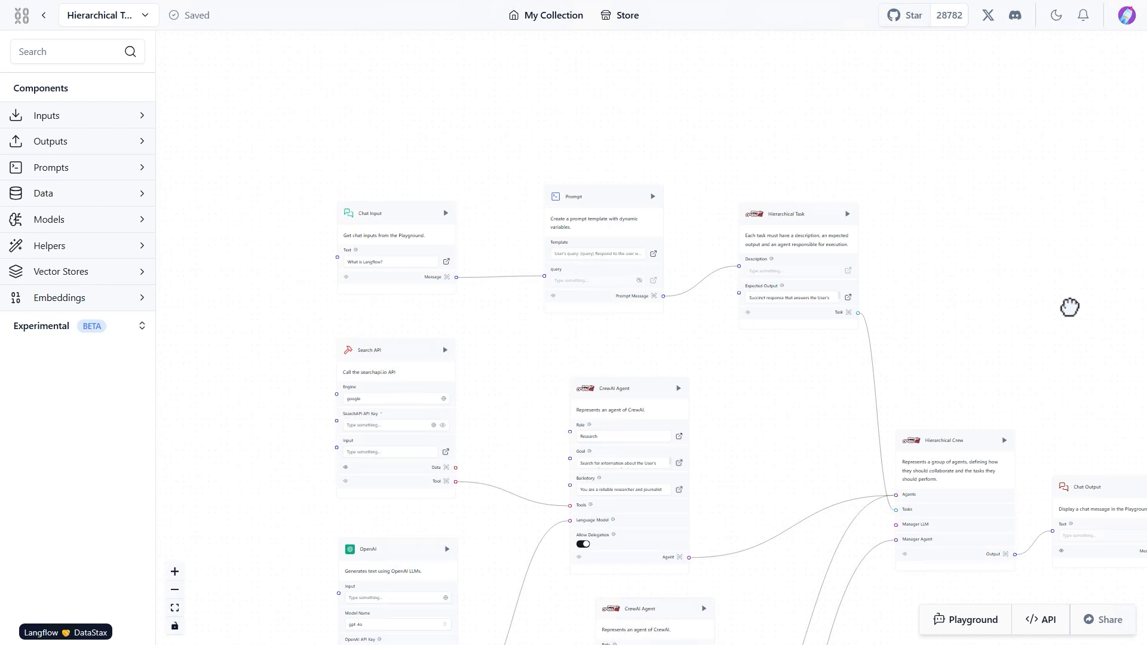
pyautogui.moveTo(1069, 308); pyautogui.dragTo(675, 91)
pyautogui.scroll(5, 669, 101)
pyautogui.scroll(-2, 471, 378)
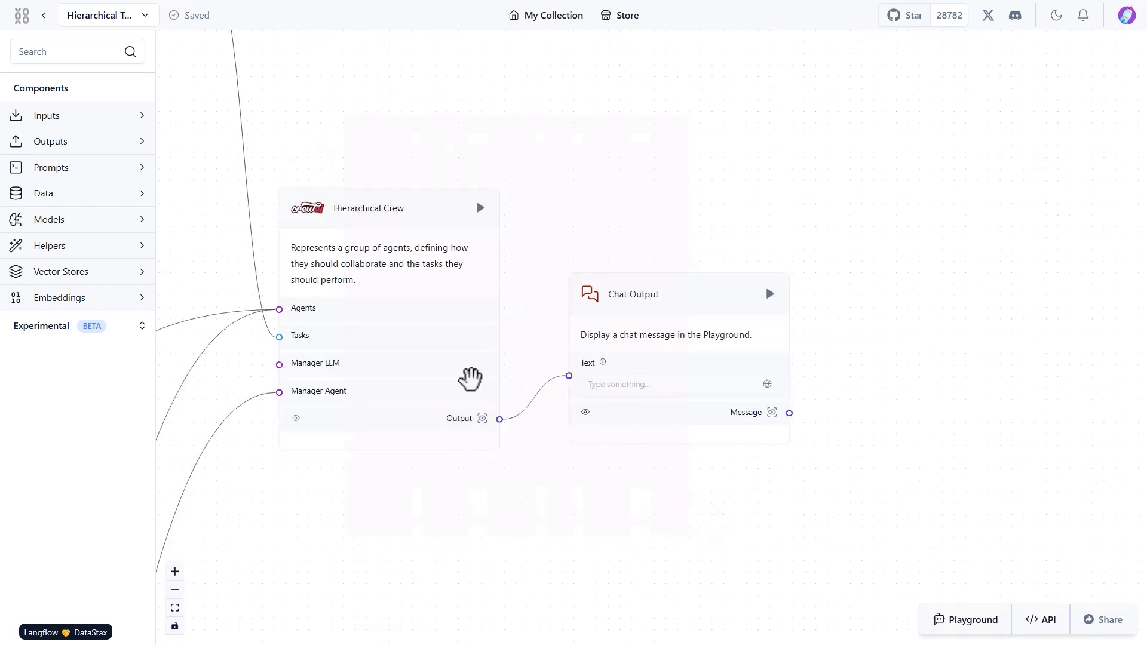
pyautogui.moveTo(379, 510); pyautogui.dragTo(604, 471)
pyautogui.click(529, 439)
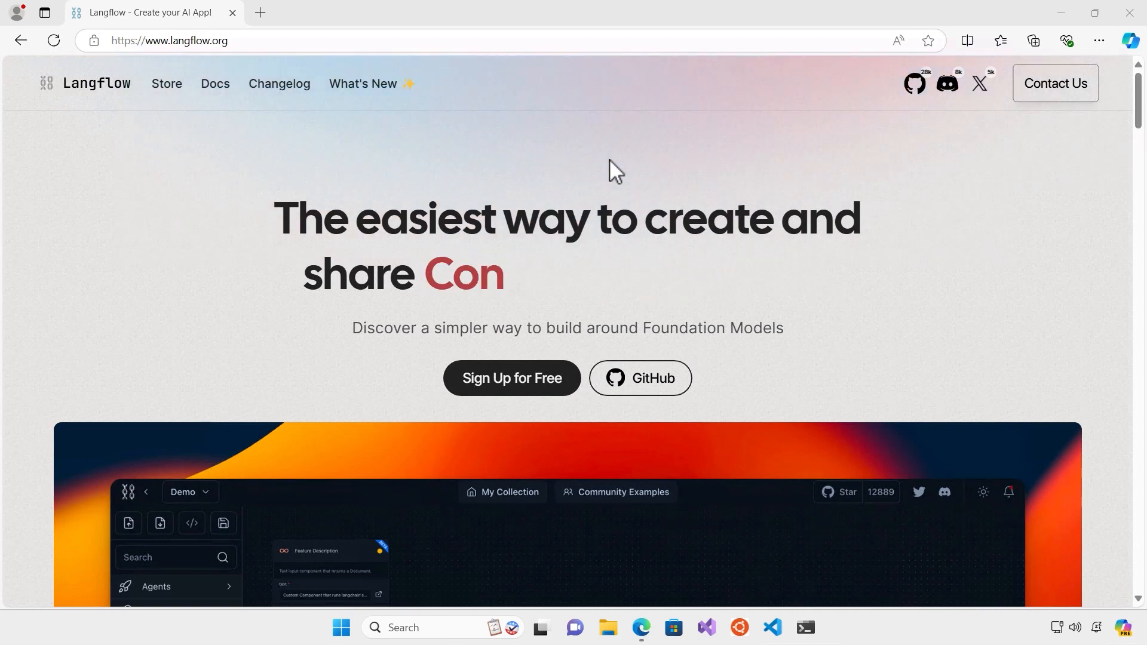
# - Open a Command Prompt and start the local Langflow server with "python -m langflow run"
pyautogui.rightClick(803, 628)
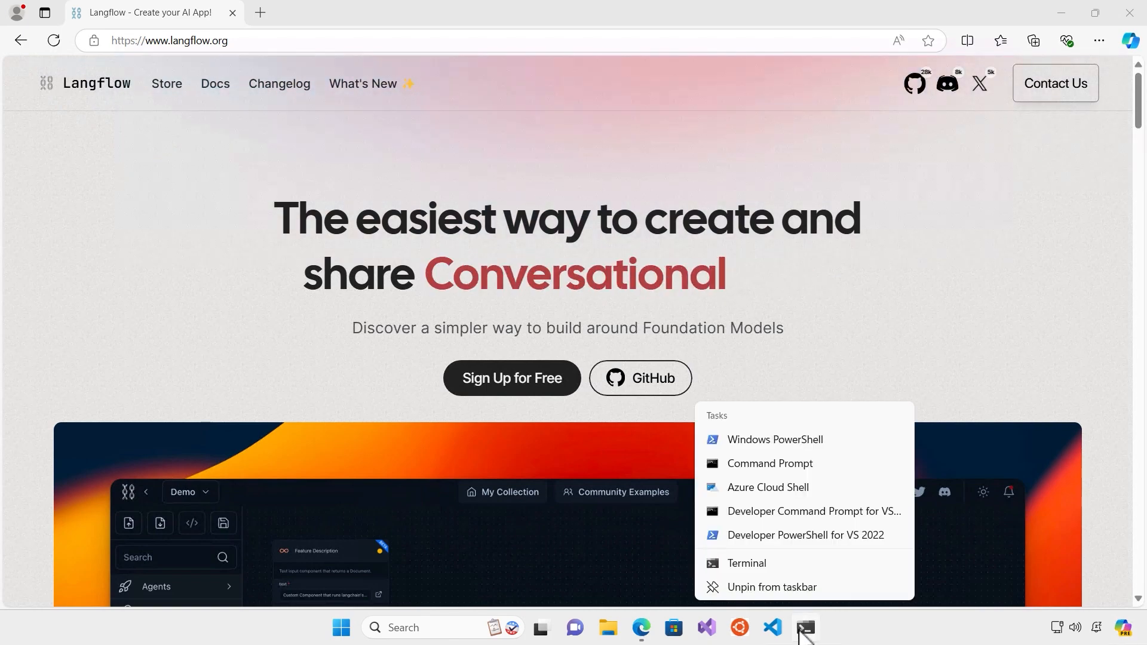
pyautogui.click(811, 465)
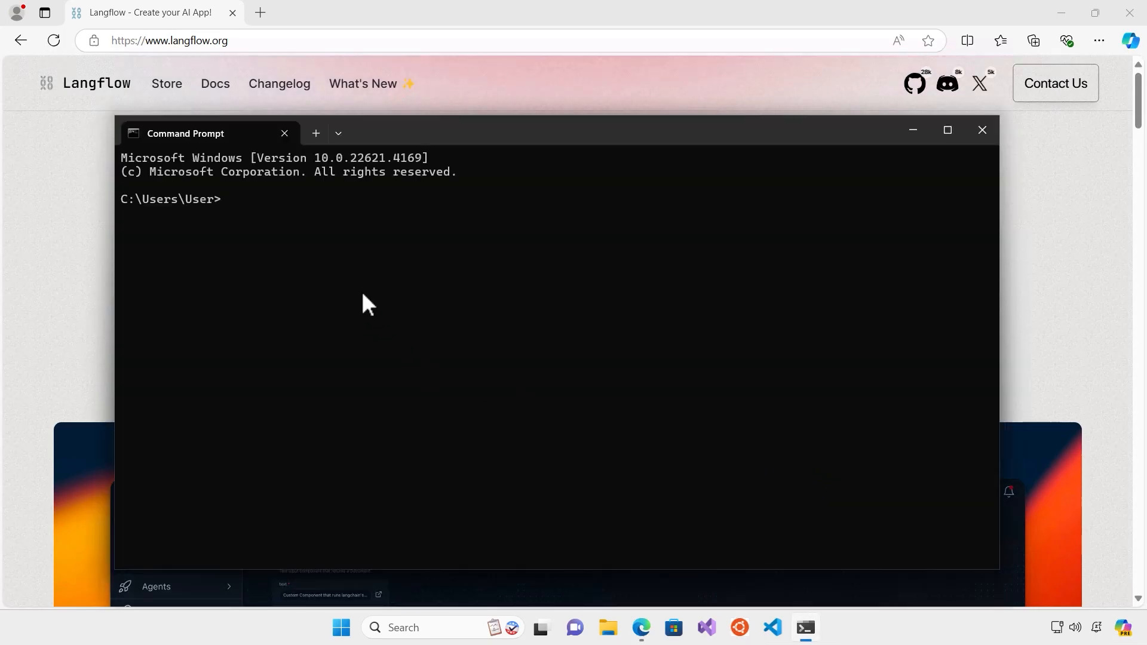
pyautogui.write('py')
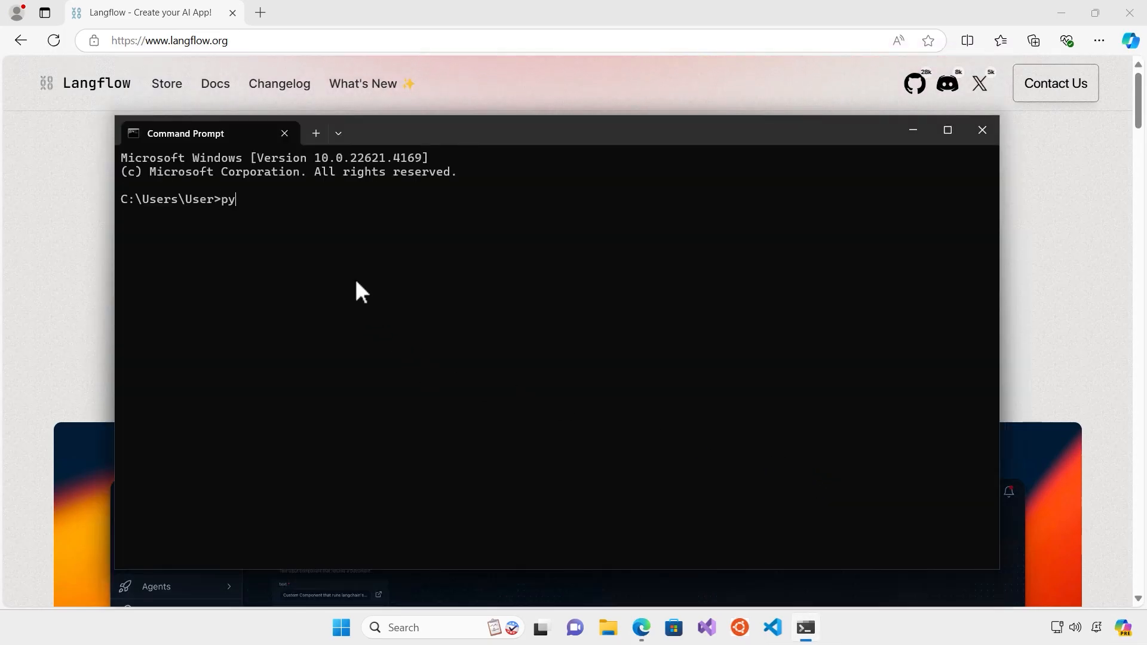
pyautogui.write('thon -')
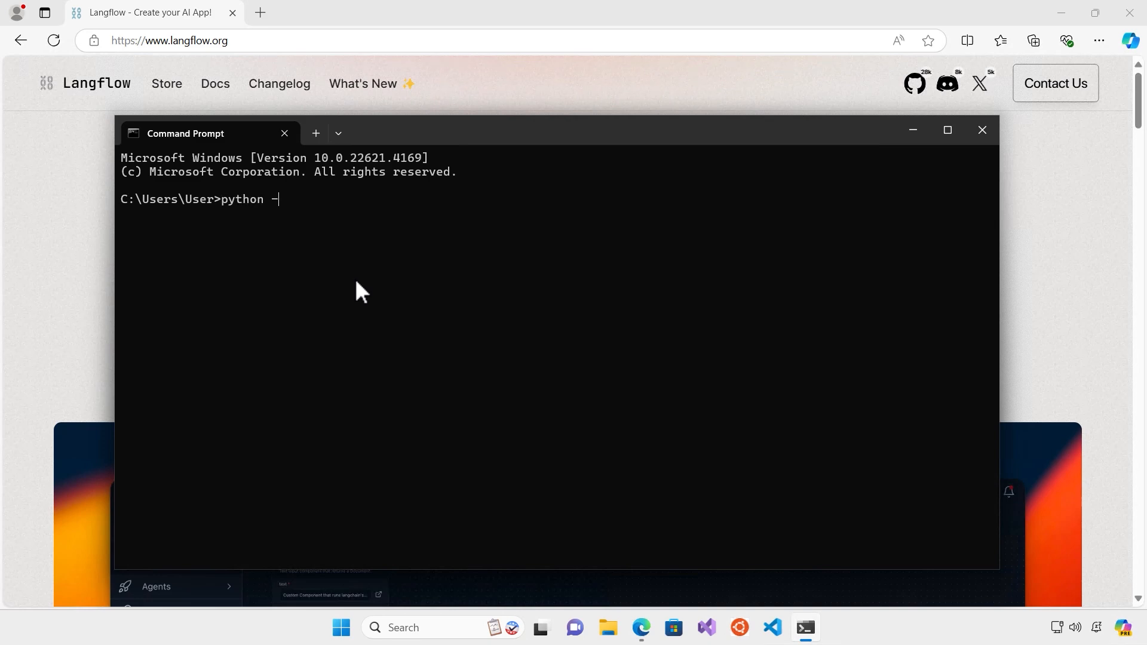
pyautogui.write('m langflow run')
pyautogui.press('Return')
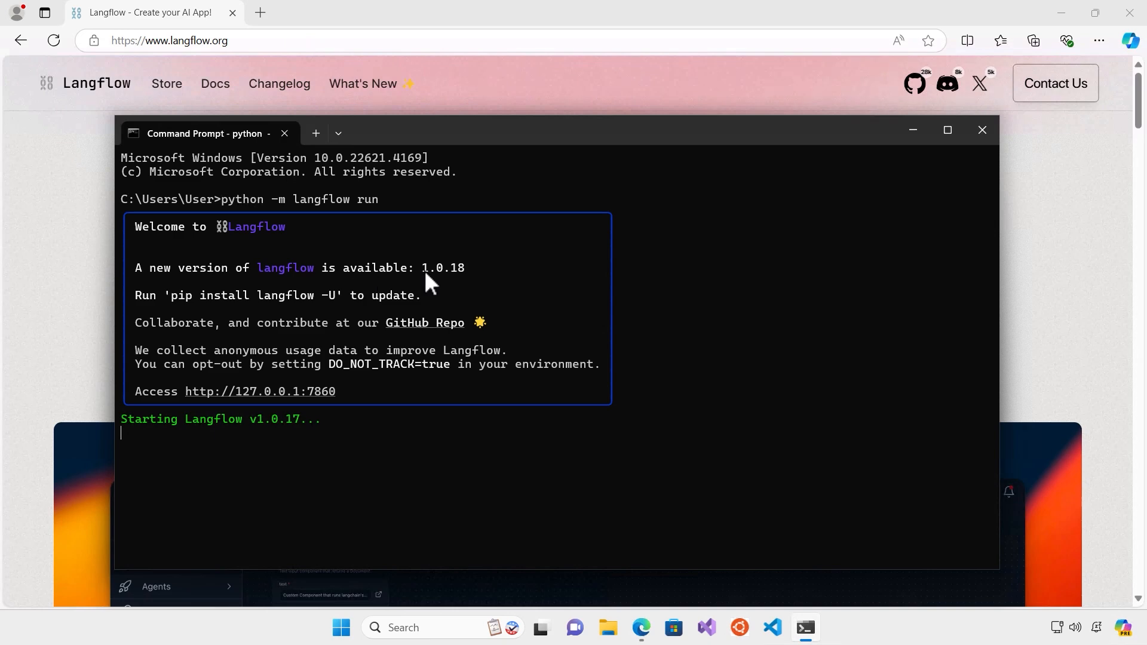
pyautogui.keyDown('ctrl'); pyautogui.click(324, 392); pyautogui.keyUp('ctrl')
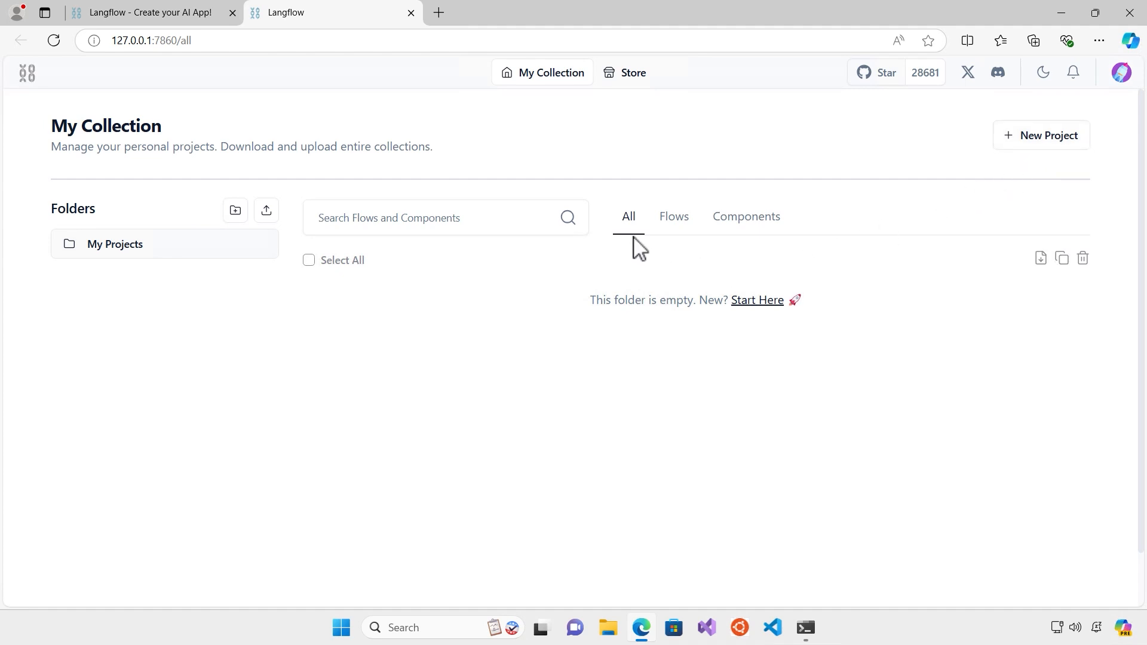
pyautogui.click(677, 233)
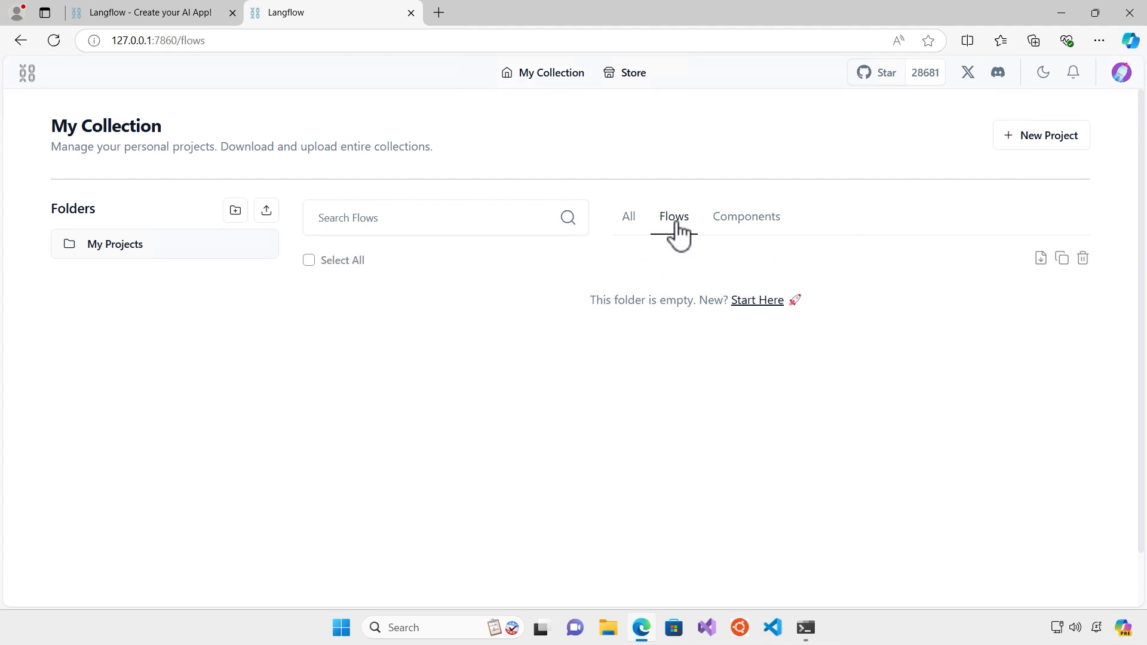
pyautogui.click(726, 233)
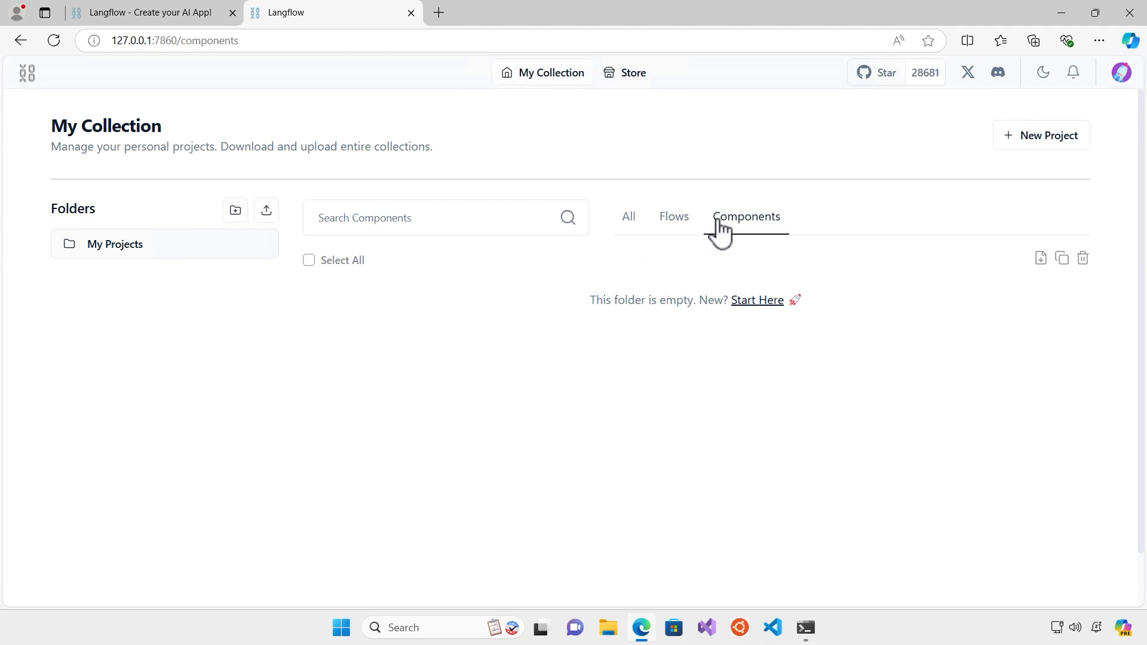
pyautogui.click(632, 232)
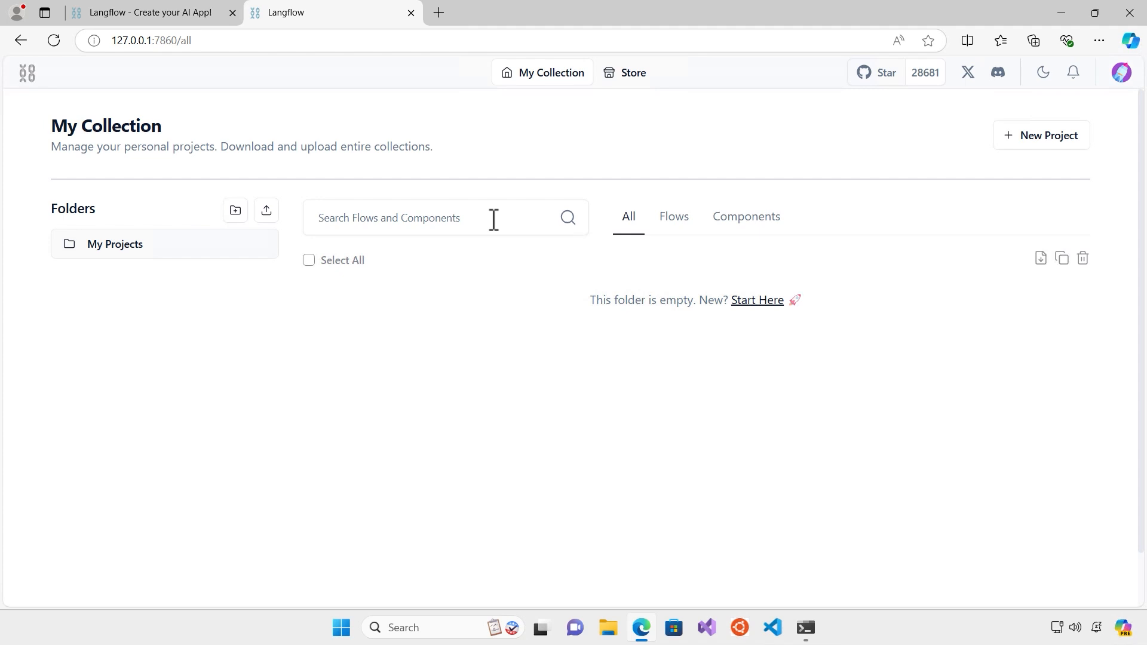
# - Create a new project from the Blank Flow template after viewing the available templates
pyautogui.click(1062, 142)
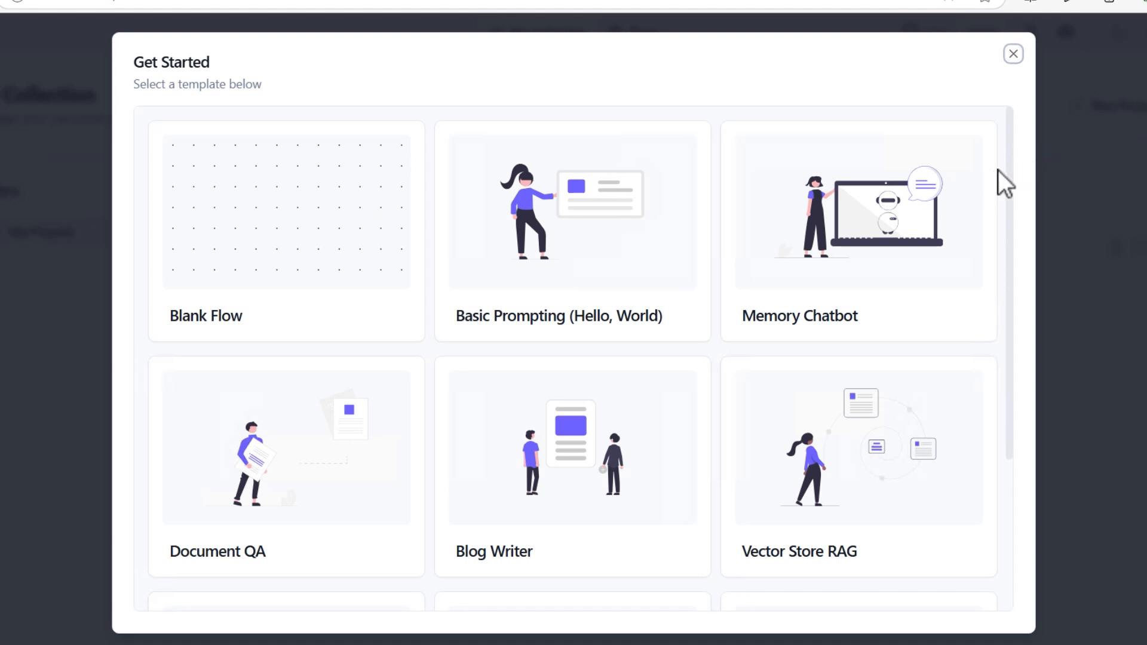
pyautogui.click(1013, 174)
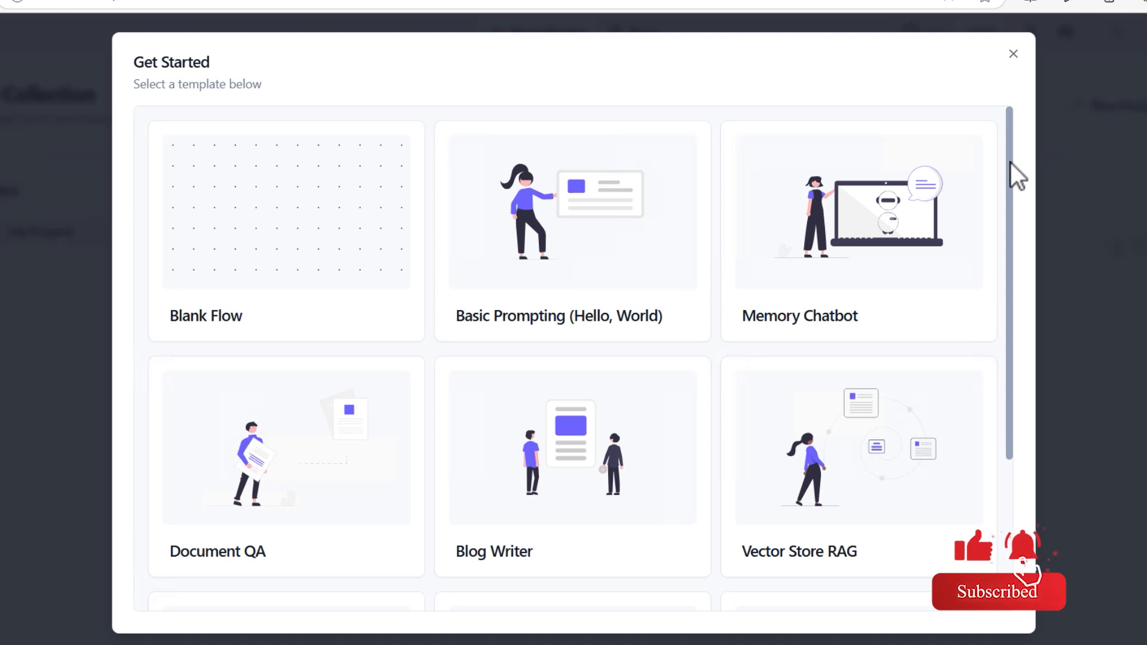
pyautogui.moveTo(1011, 163); pyautogui.dragTo(1020, 356)
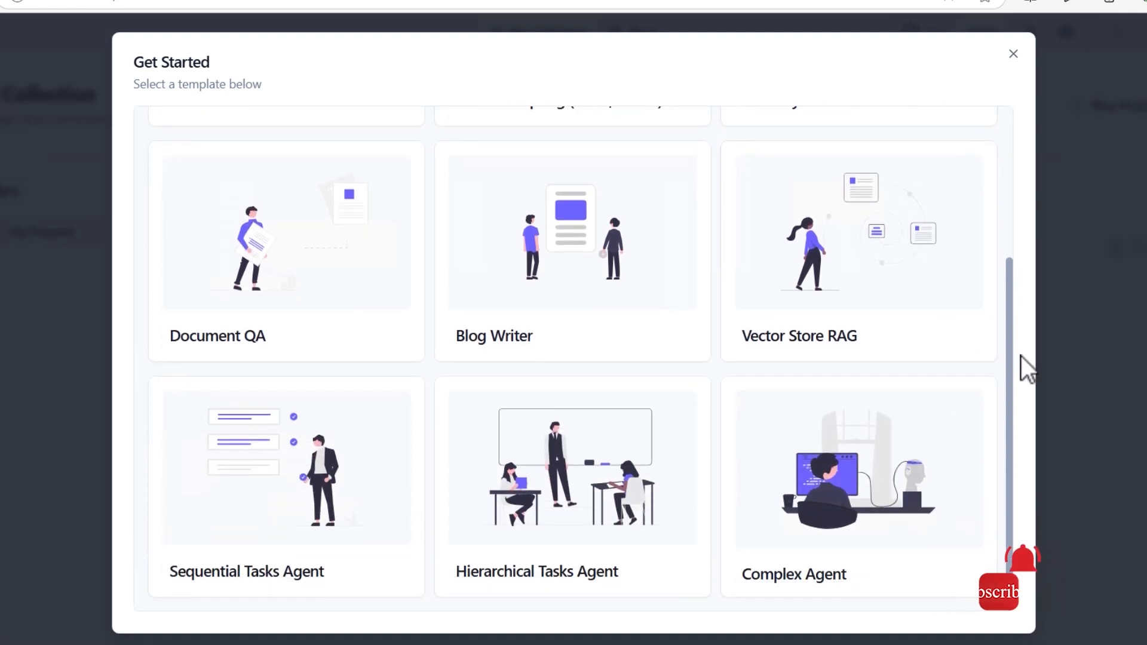
pyautogui.moveTo(1025, 284); pyautogui.dragTo(1034, 98)
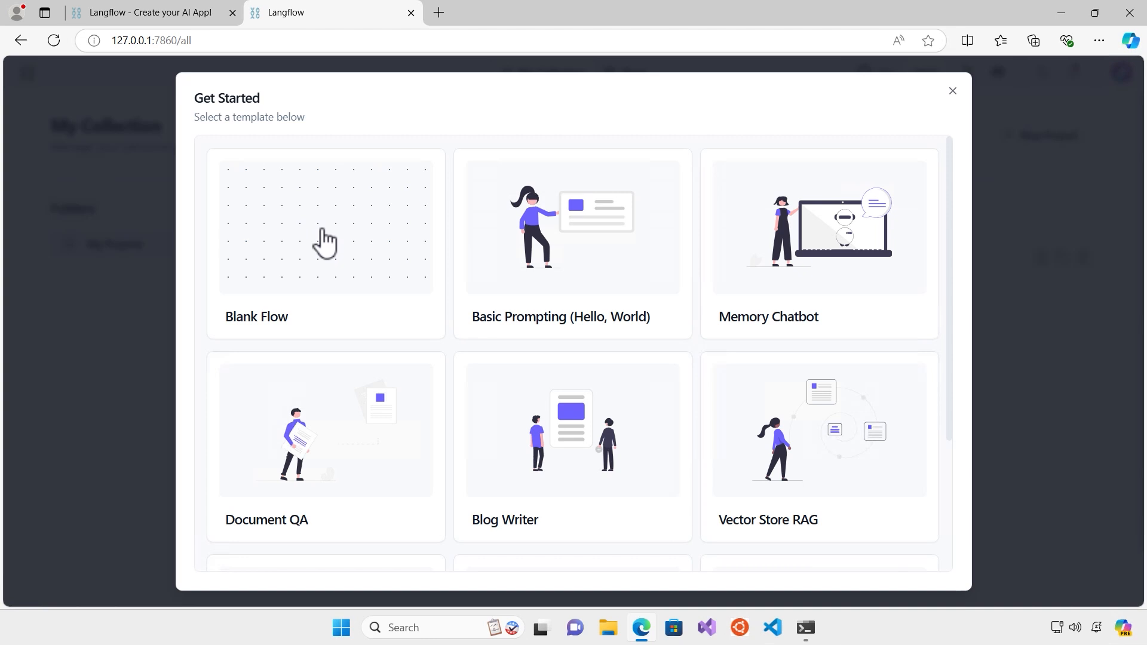
pyautogui.click(324, 243)
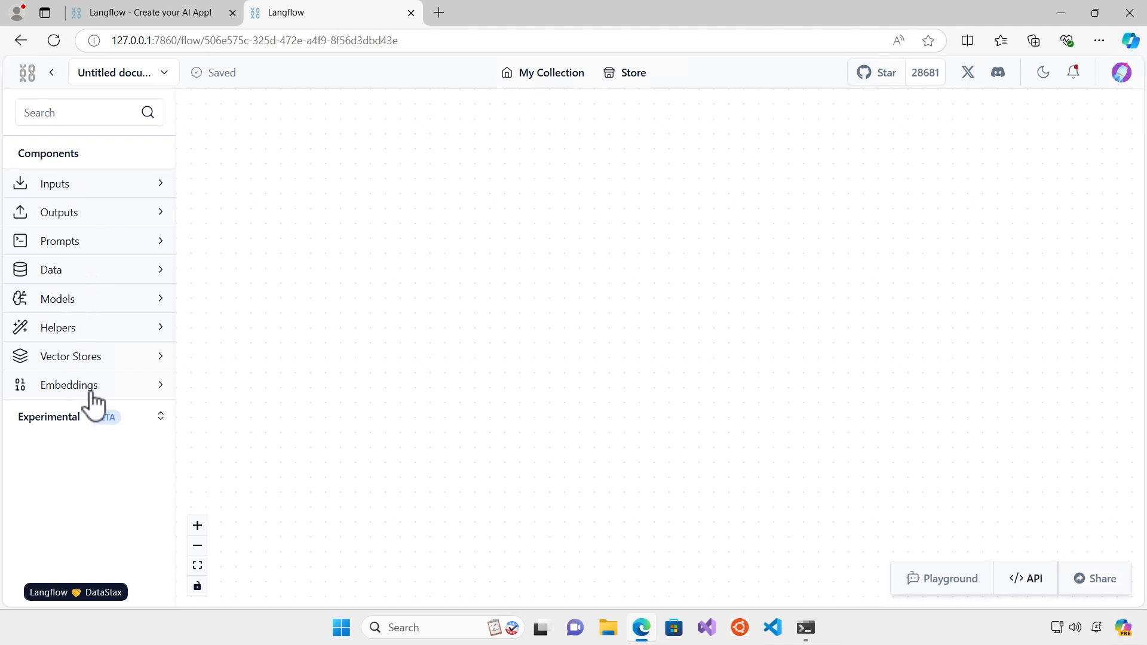
# - Add a Chat Input and a Text Input component and connect the Chat Input's Message output to the Text Input's Text field
pyautogui.click(93, 185)
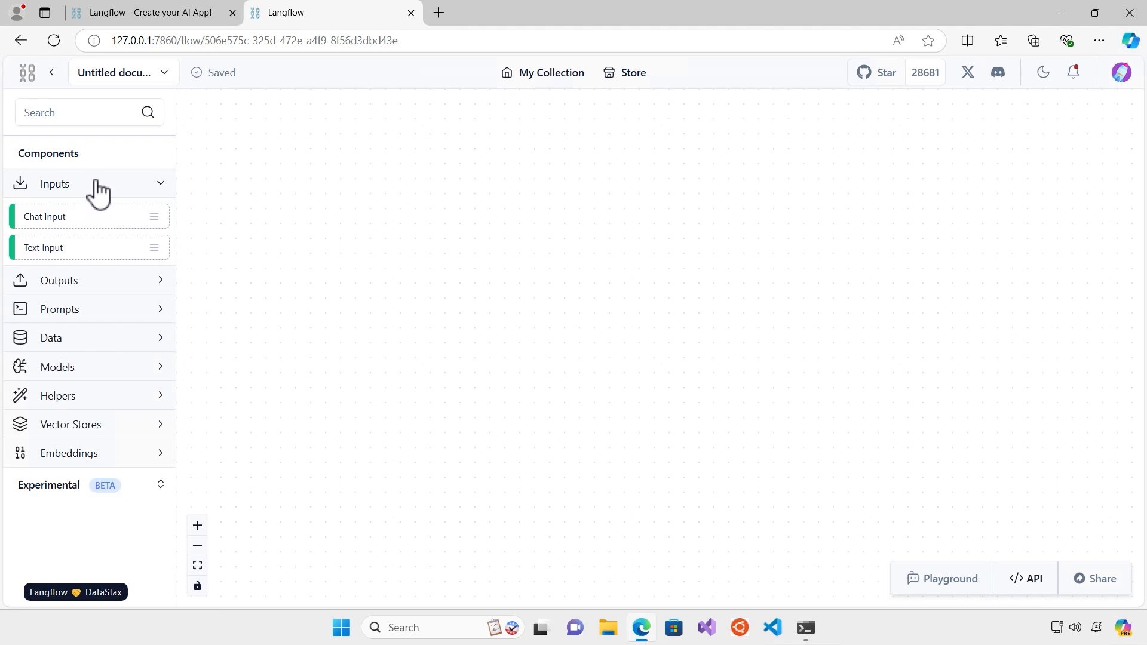
pyautogui.click(82, 283)
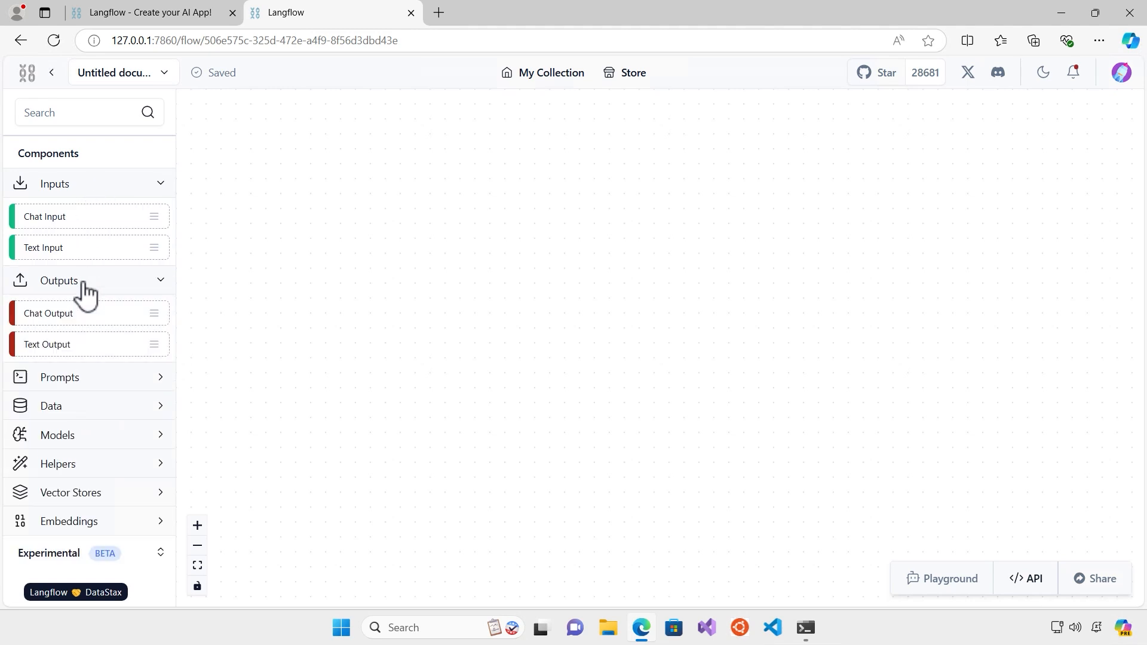
pyautogui.click(74, 378)
pyautogui.moveTo(75, 217); pyautogui.dragTo(303, 217)
pyautogui.moveTo(44, 247); pyautogui.dragTo(703, 288)
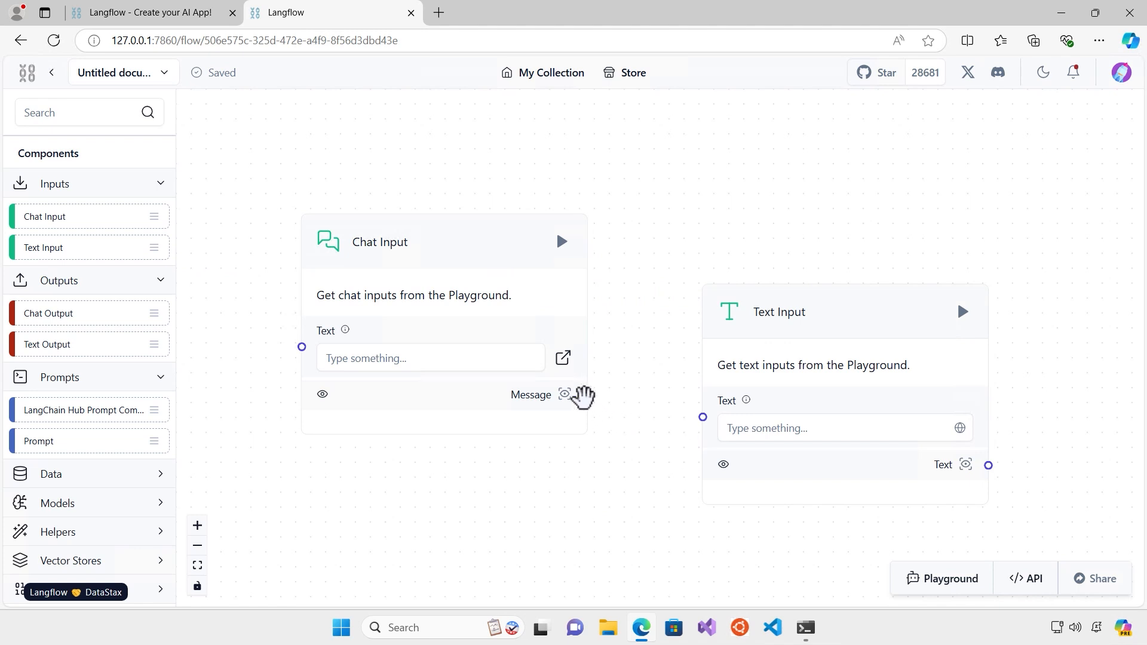
pyautogui.moveTo(587, 395); pyautogui.dragTo(701, 417)
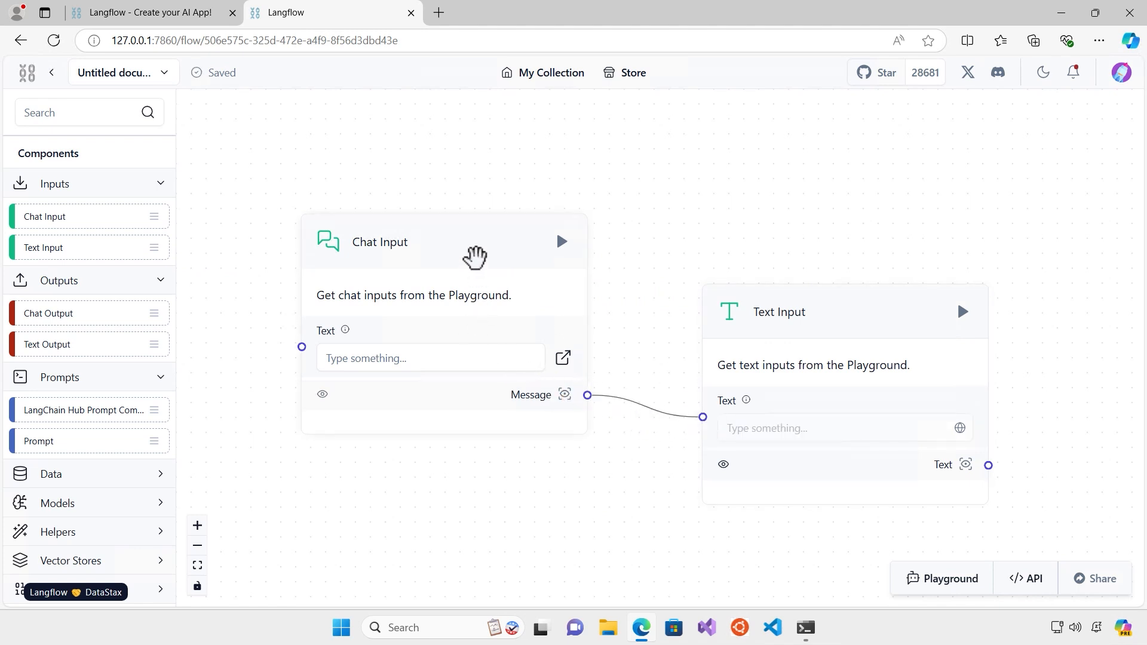
# - Delete the Text Input component from the canvas
pyautogui.click(812, 310)
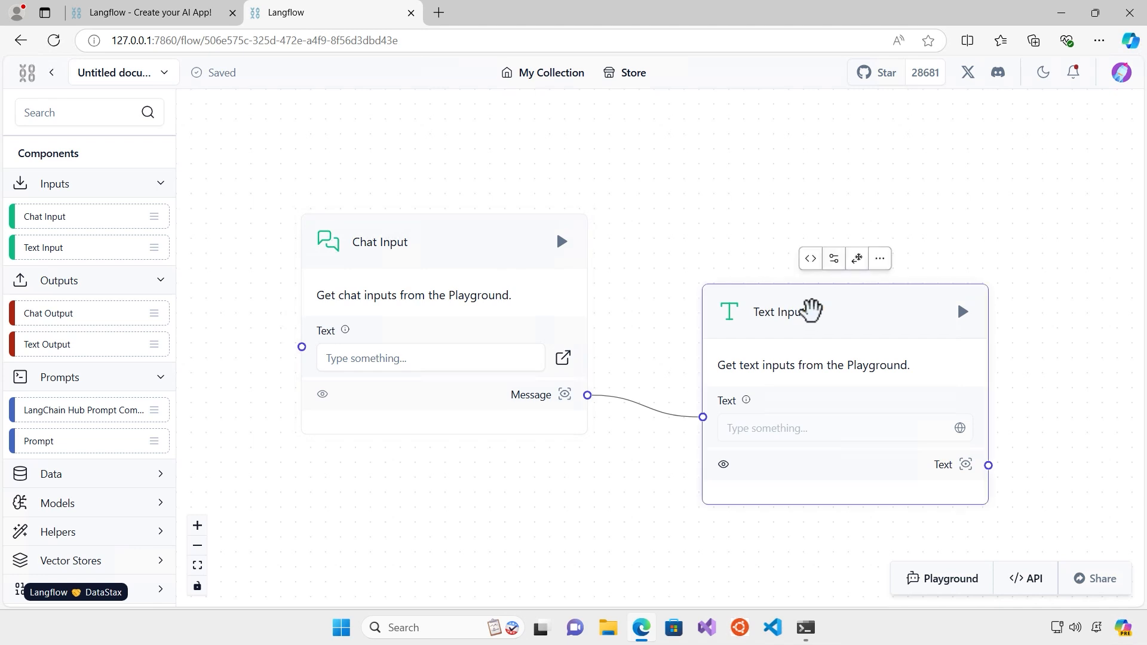
pyautogui.press('Delete')
# - Review the Chat Input component's Python code down to its last lines, then check and save it
pyautogui.click(523, 246)
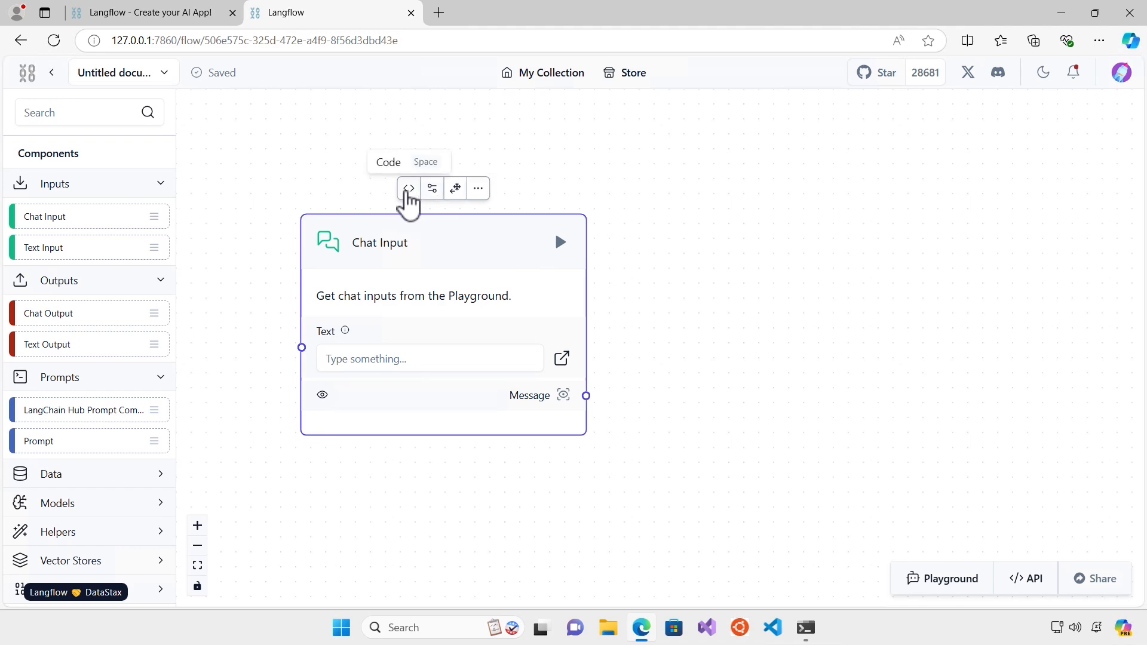
pyautogui.click(408, 188)
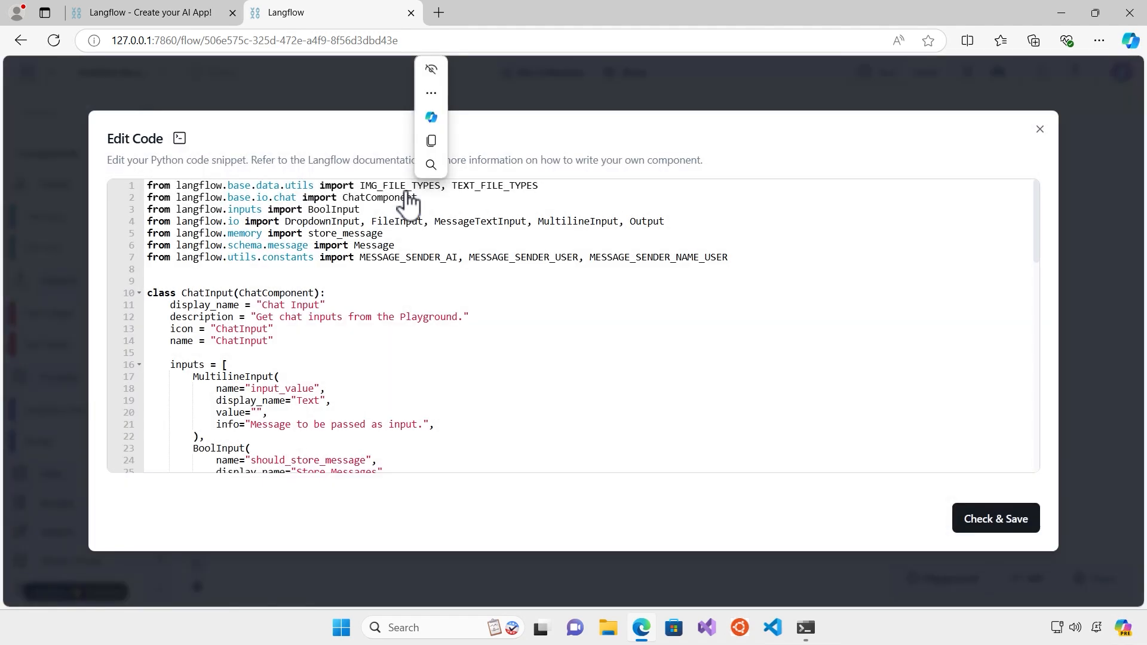
pyautogui.click(402, 317)
pyautogui.click(776, 362)
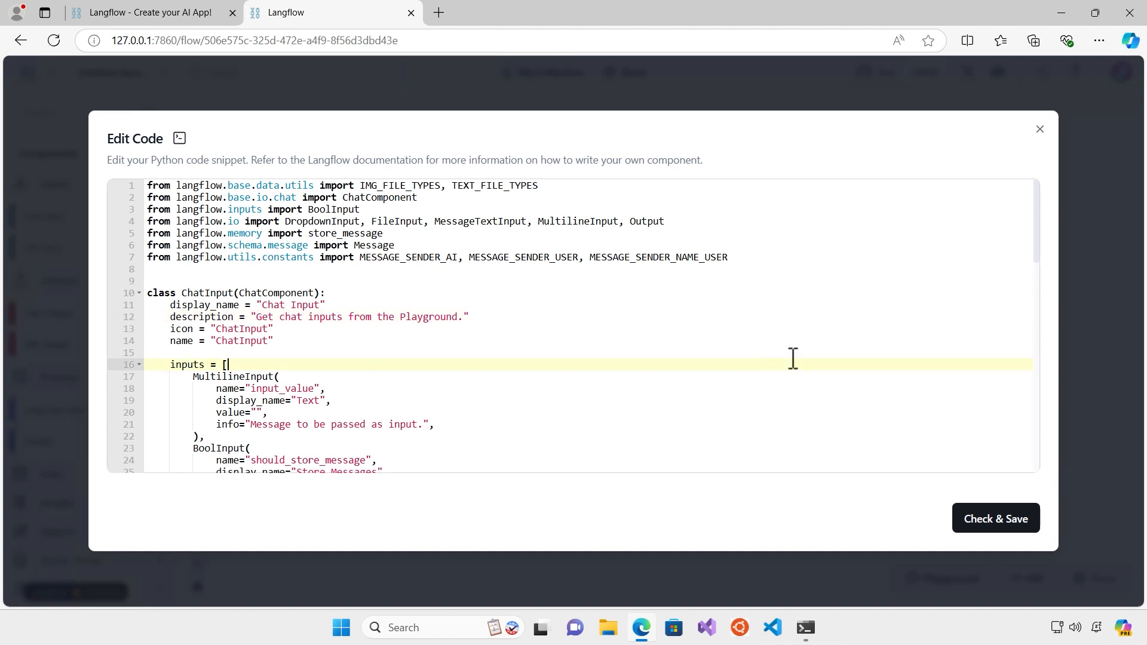
pyautogui.moveTo(1042, 236); pyautogui.dragTo(1038, 456)
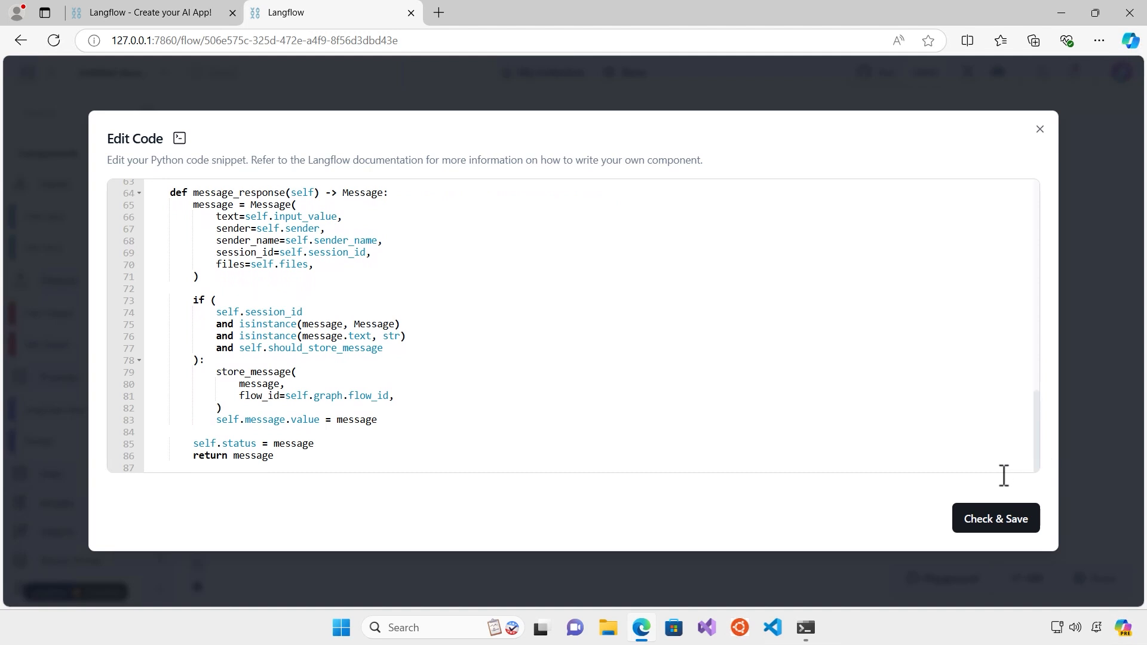
pyautogui.click(993, 519)
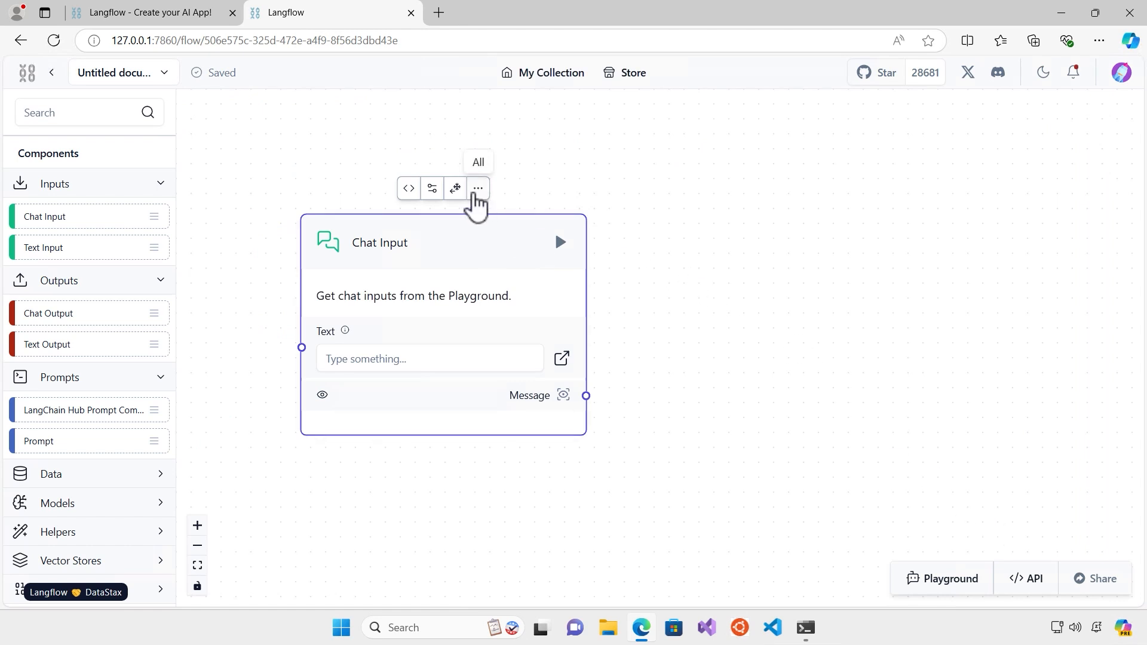
# - Download the Chat Input component as a JSON file and open it in a widened Visual Studio Code window
pyautogui.click(478, 190)
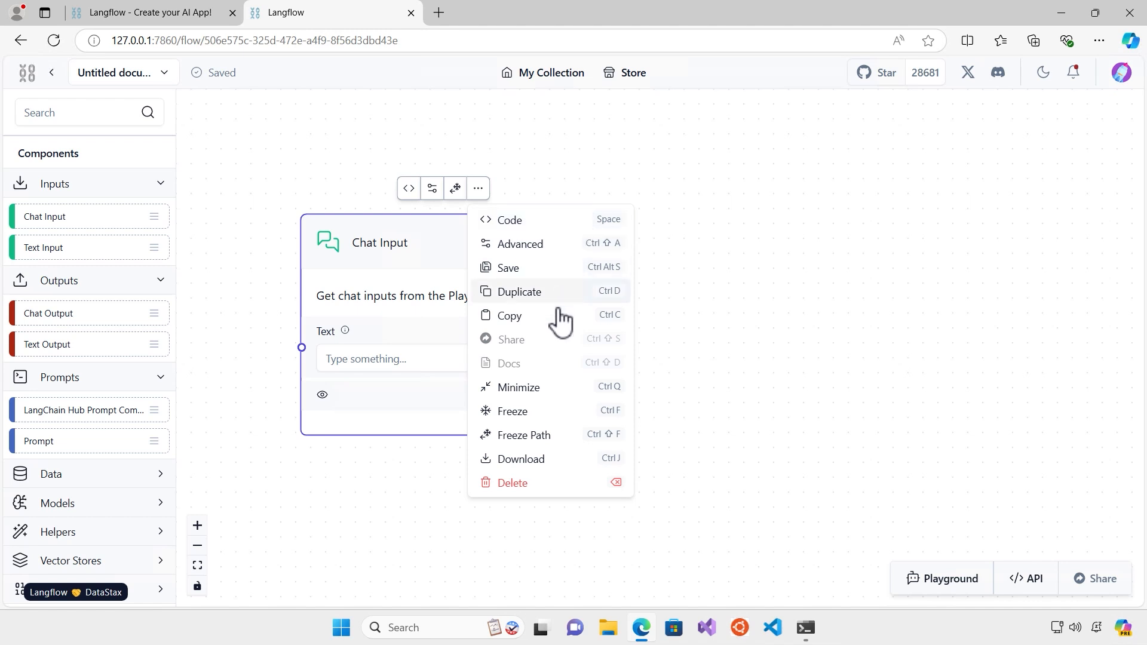
pyautogui.click(515, 461)
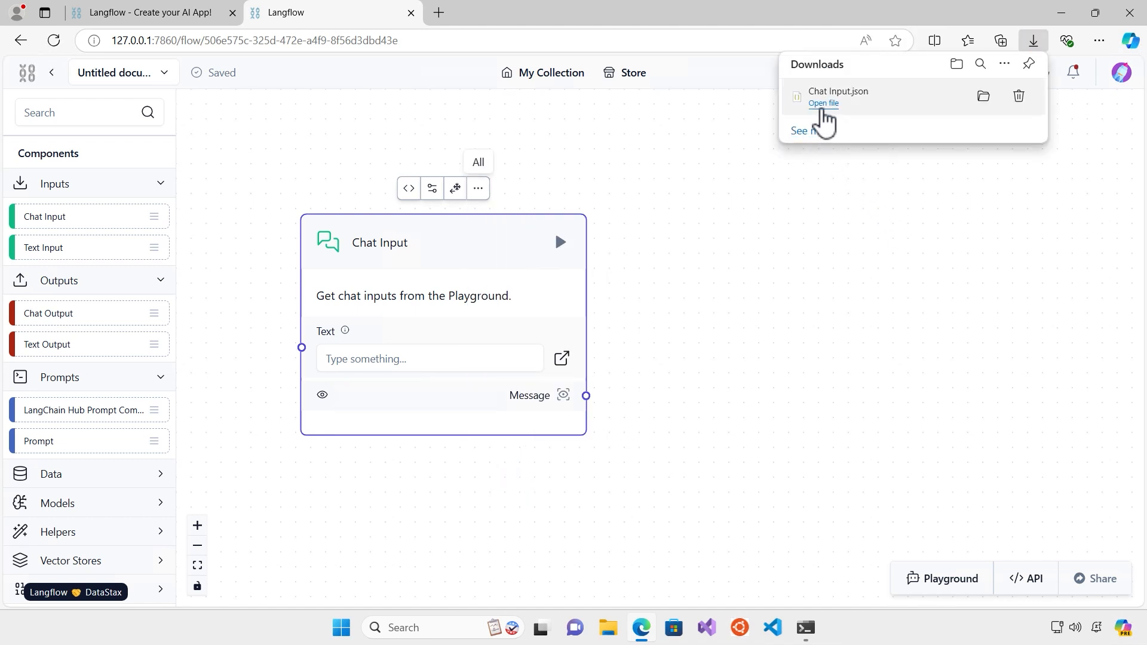
pyautogui.click(837, 105)
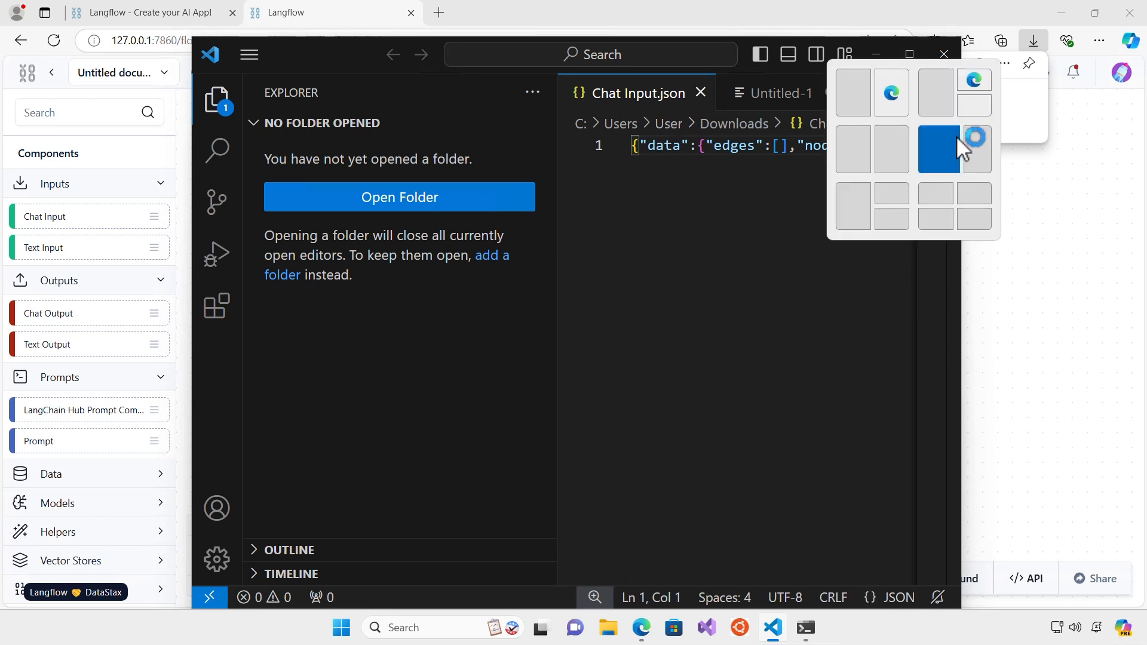
pyautogui.moveTo(961, 312); pyautogui.dragTo(1078, 313)
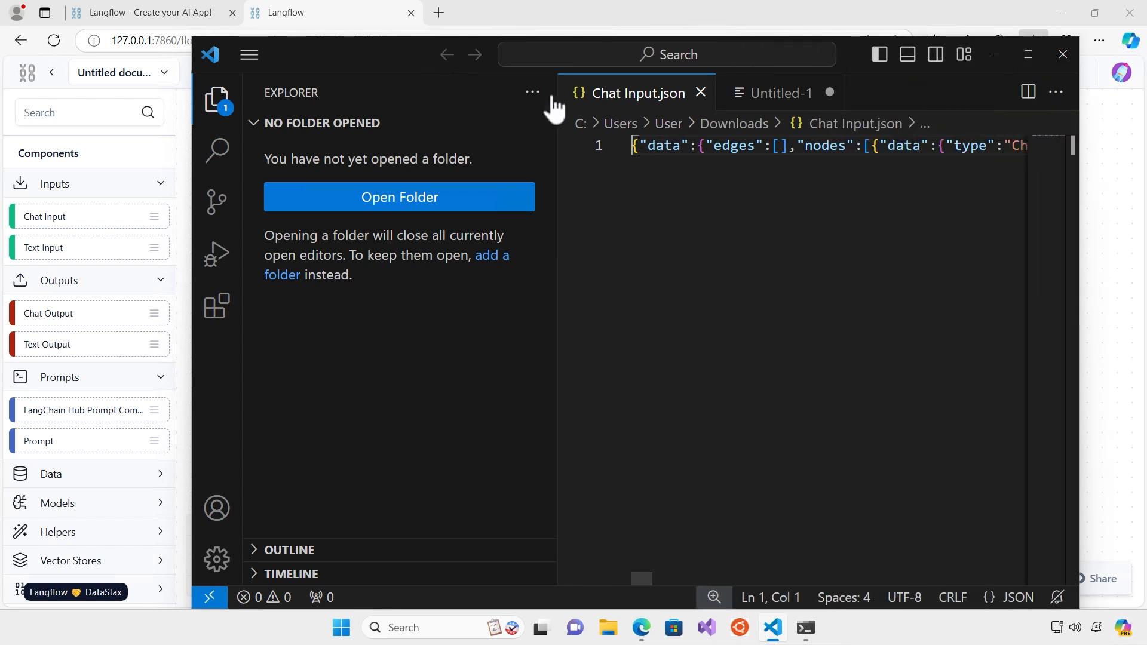
# - Hide the Explorer sidebar and turn on Word Wrap for Chat Input.json
pyautogui.click(218, 101)
pyautogui.click(409, 147)
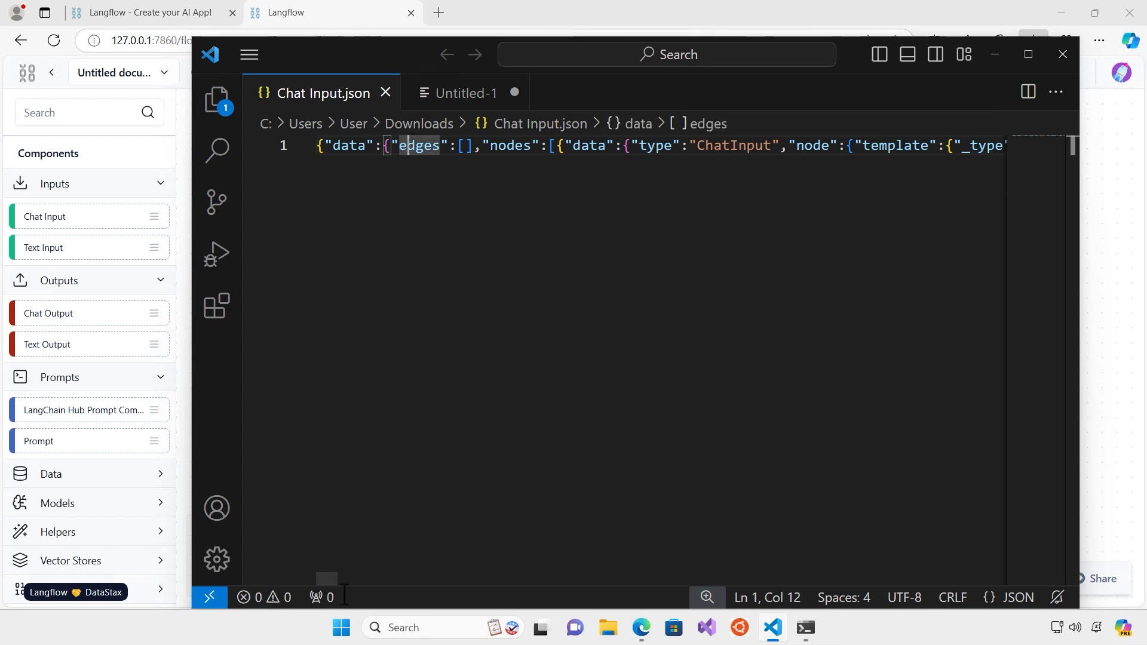
pyautogui.moveTo(328, 580); pyautogui.dragTo(228, 571)
pyautogui.click(250, 55)
pyautogui.moveTo(265, 128)
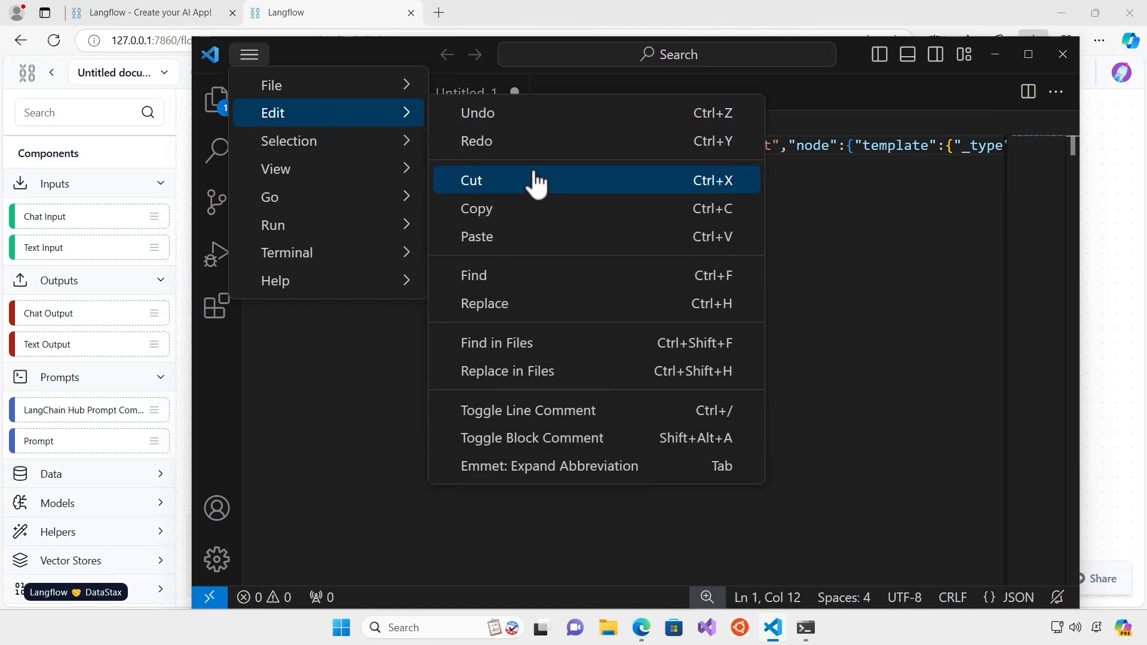
pyautogui.moveTo(376, 181)
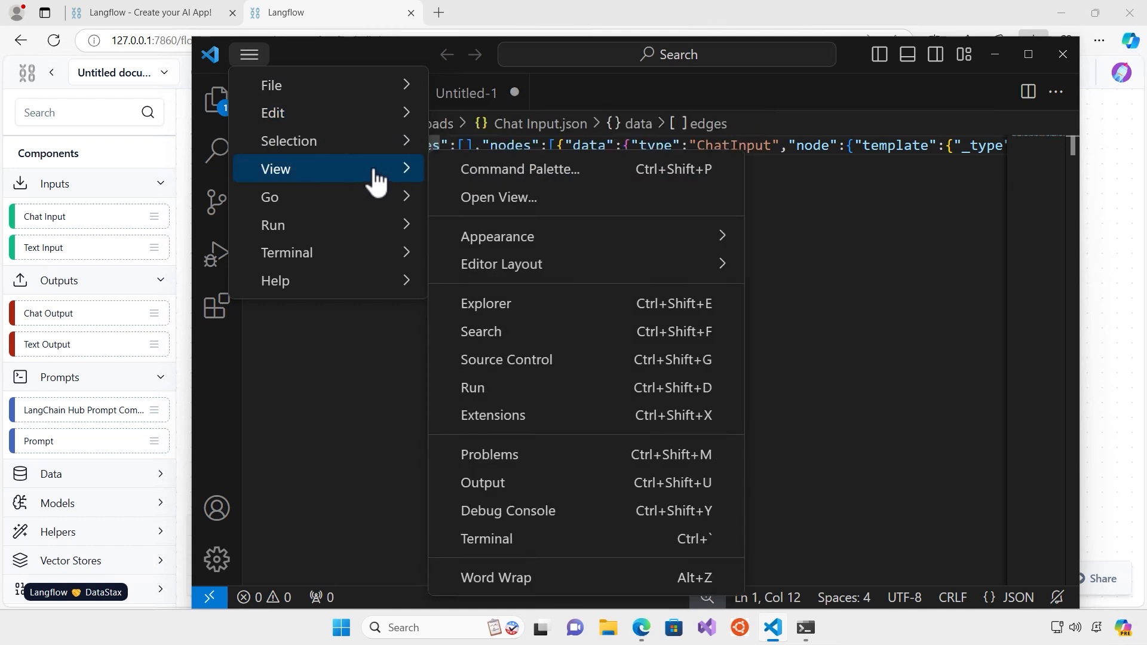
pyautogui.click(514, 579)
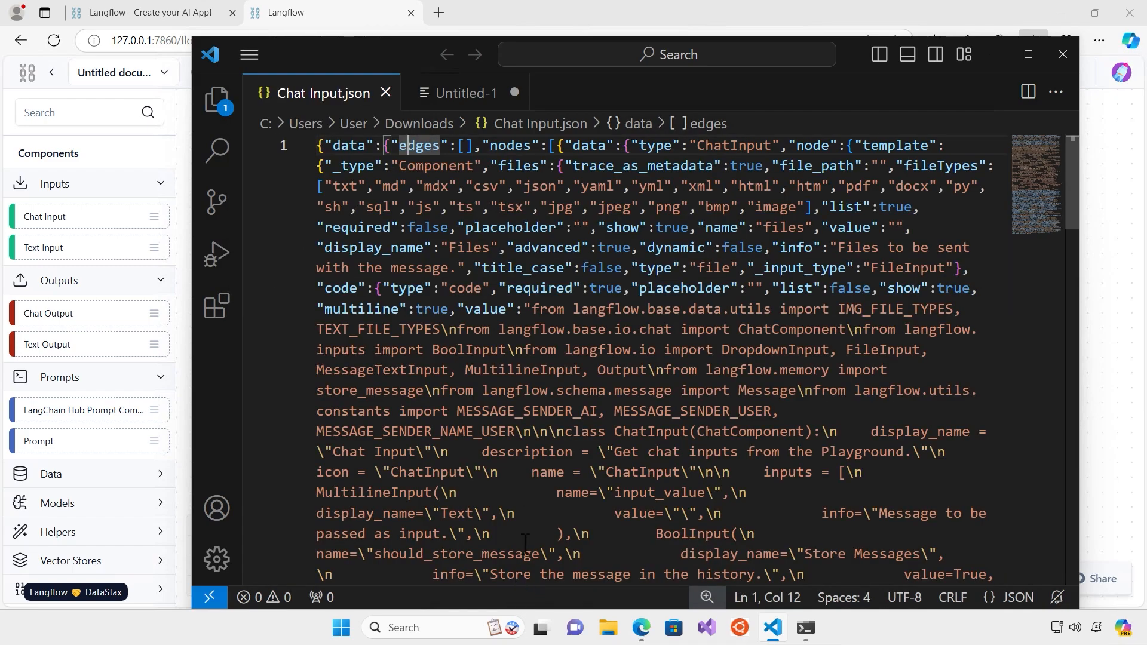
# - Look through the component's JSON code, then close the editor and return to the Langflow canvas in the browser
pyautogui.doubleClick(579, 390)
pyautogui.click(1024, 196)
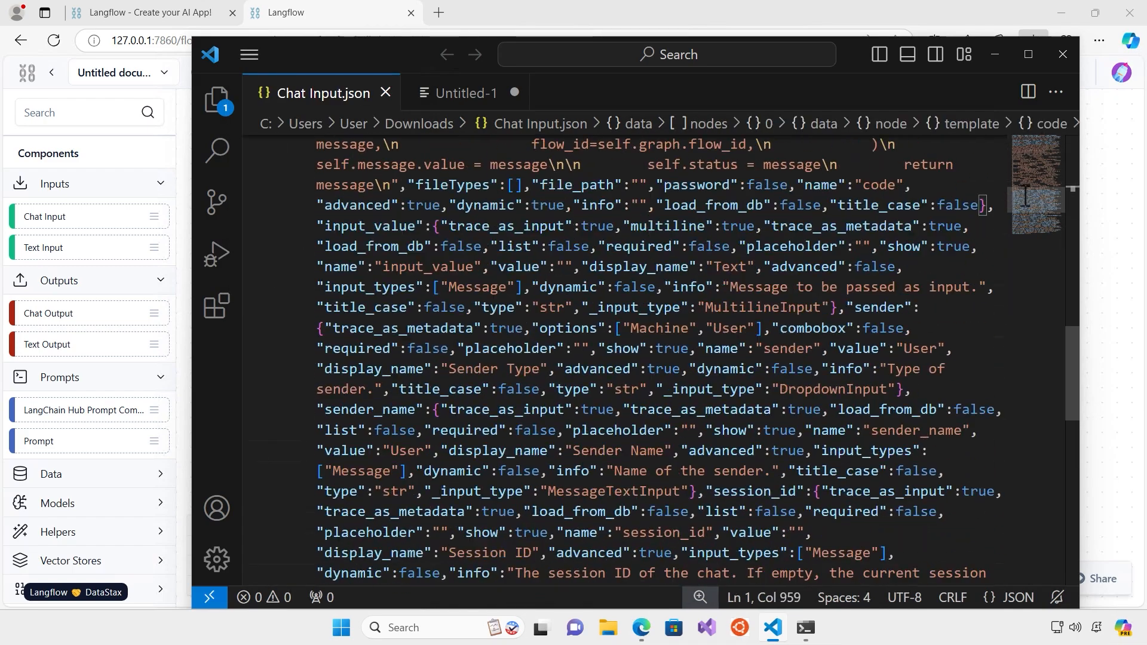
pyautogui.moveTo(1024, 196); pyautogui.dragTo(1047, 128)
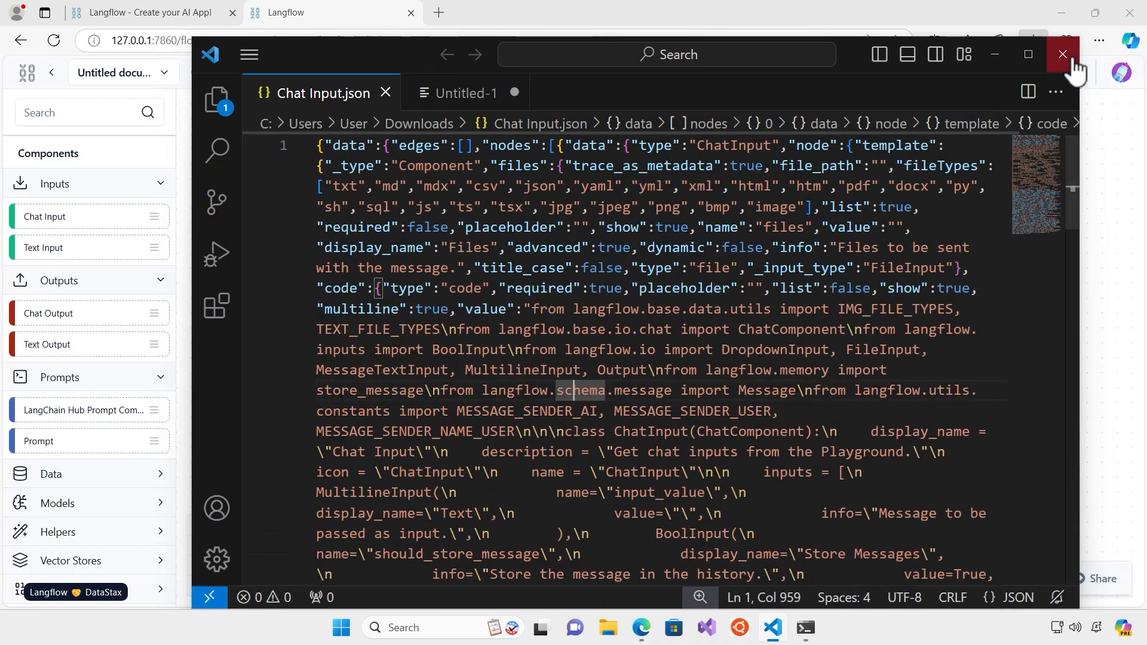
pyautogui.click(1066, 57)
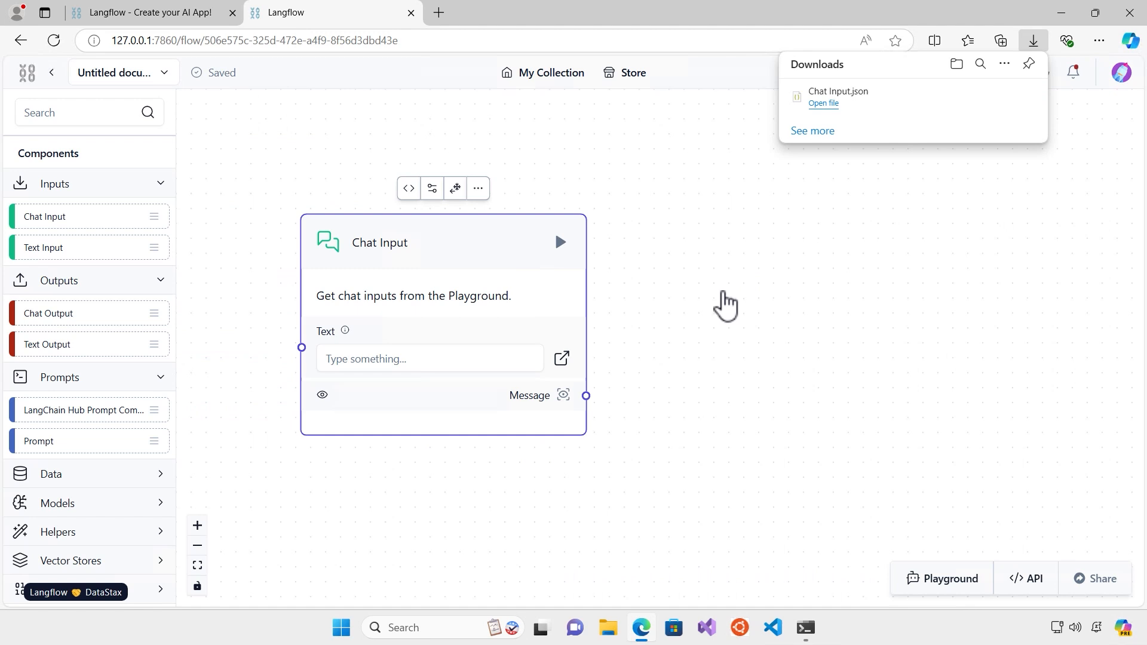
pyautogui.moveTo(716, 280); pyautogui.dragTo(718, 279)
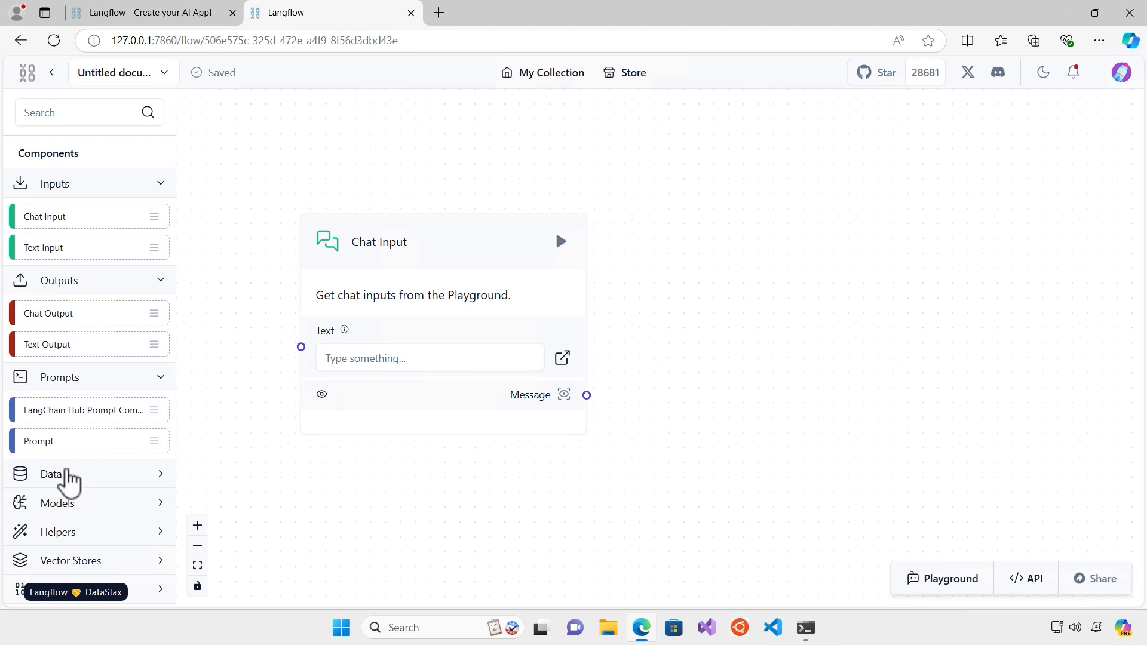
# - Expand the Data and Models categories and look through the components they offer
pyautogui.click(67, 477)
pyautogui.scroll(-3, 69, 481)
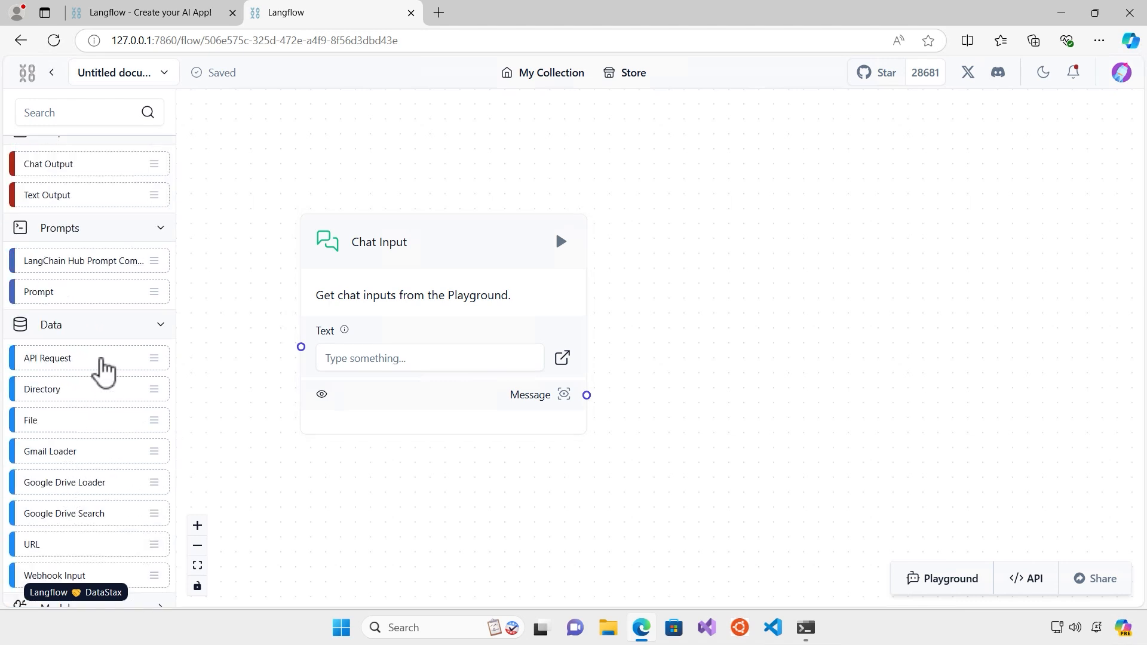
pyautogui.scroll(-3, 70, 466)
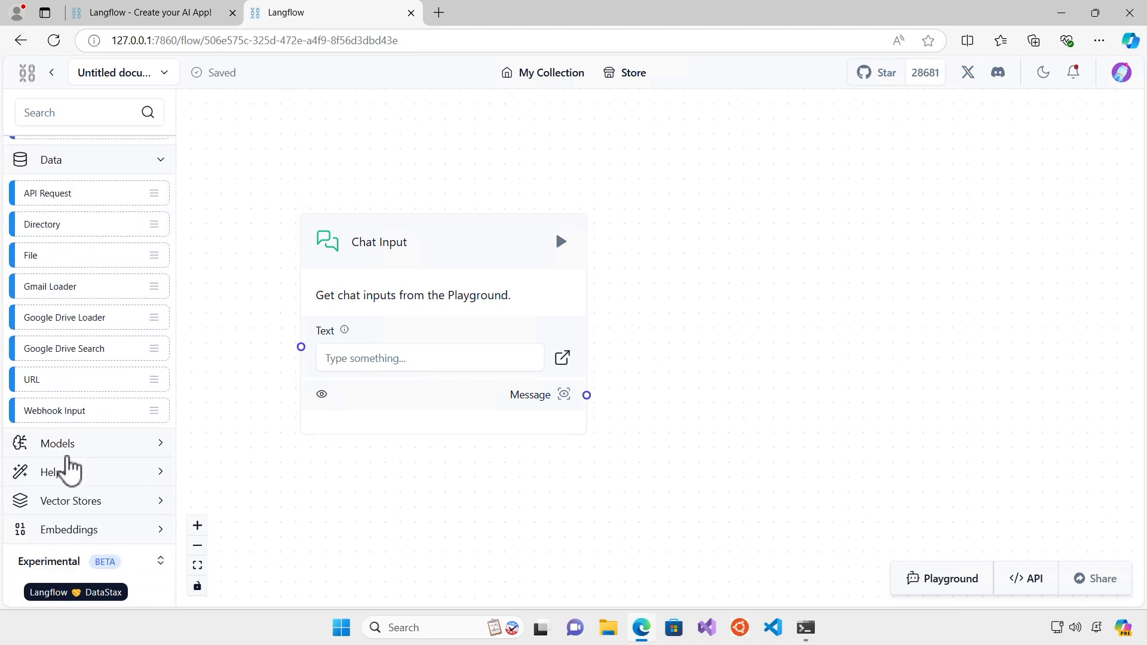
pyautogui.click(108, 445)
pyautogui.scroll(-3, 106, 463)
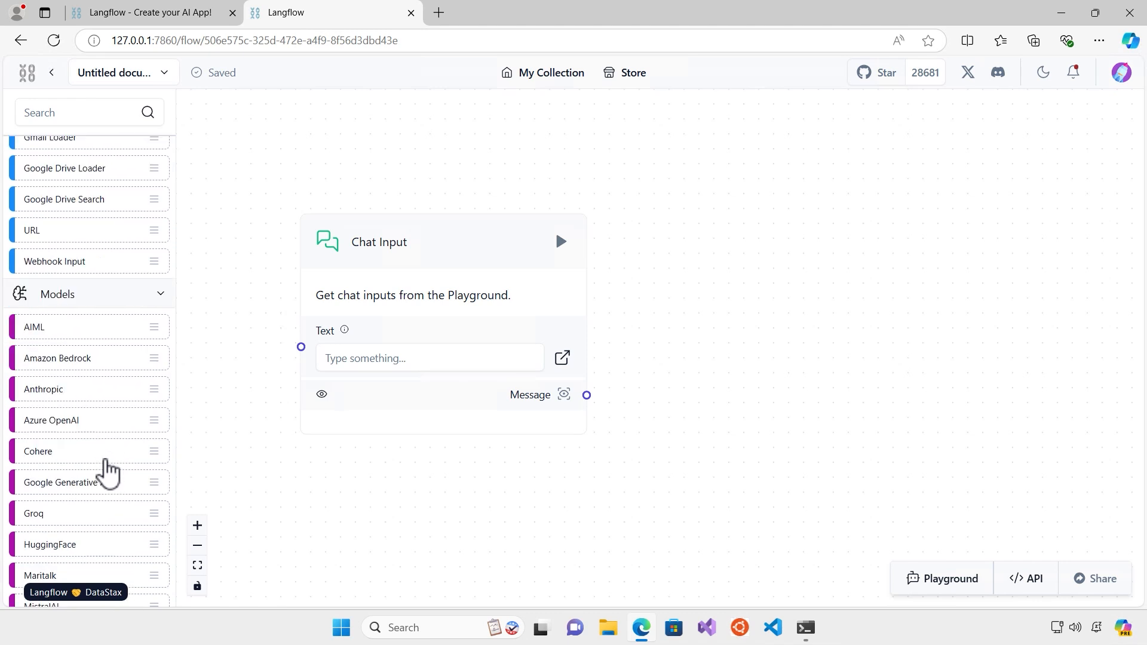
pyautogui.scroll(-3, 107, 472)
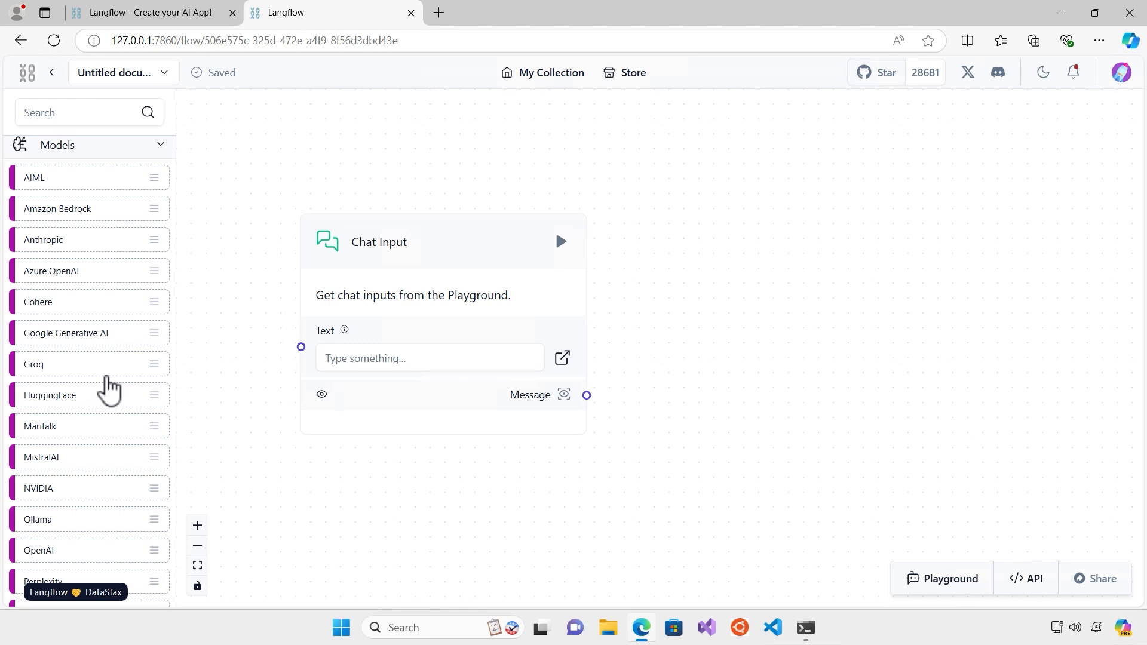
pyautogui.scroll(-3, 107, 389)
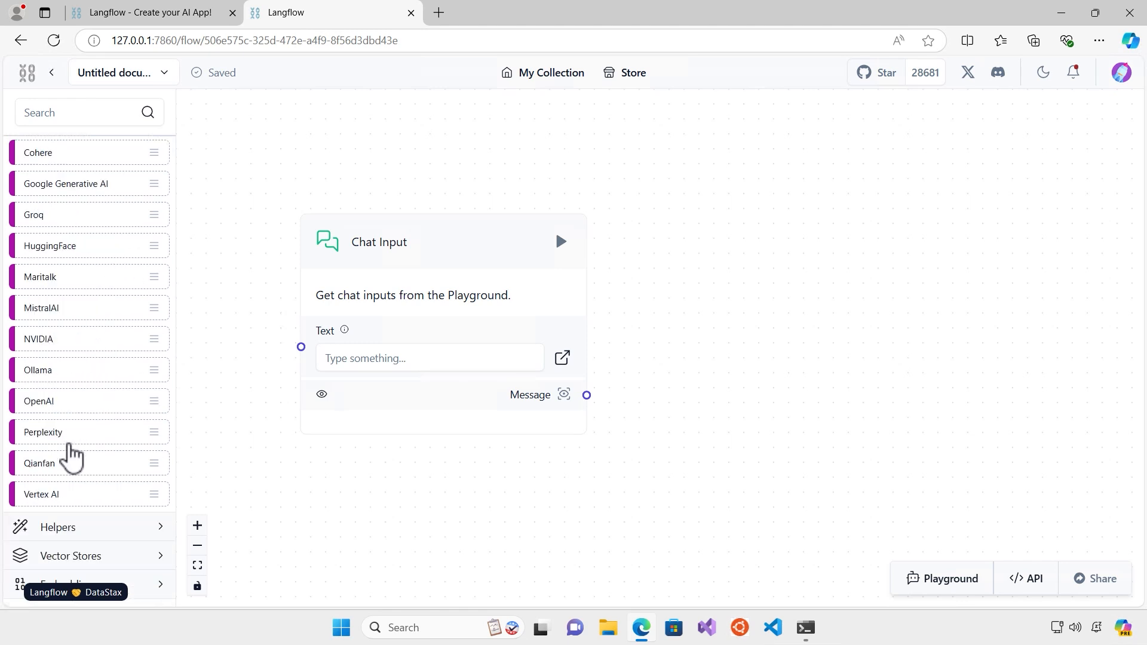
pyautogui.scroll(-1, 70, 455)
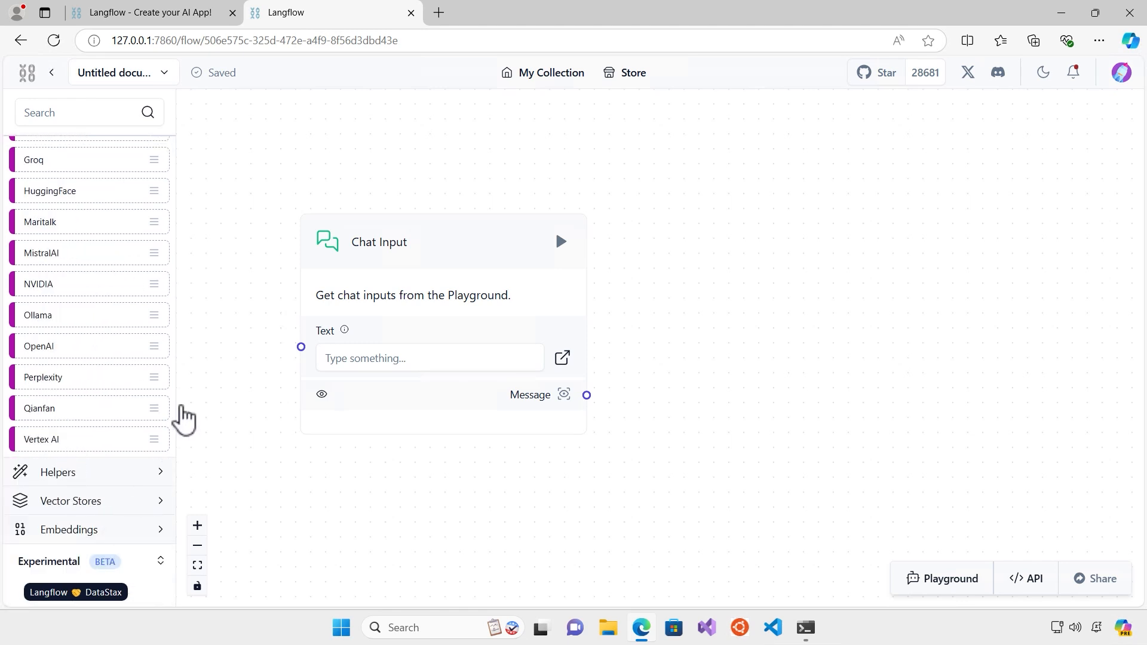
pyautogui.scroll(5, 217, 350)
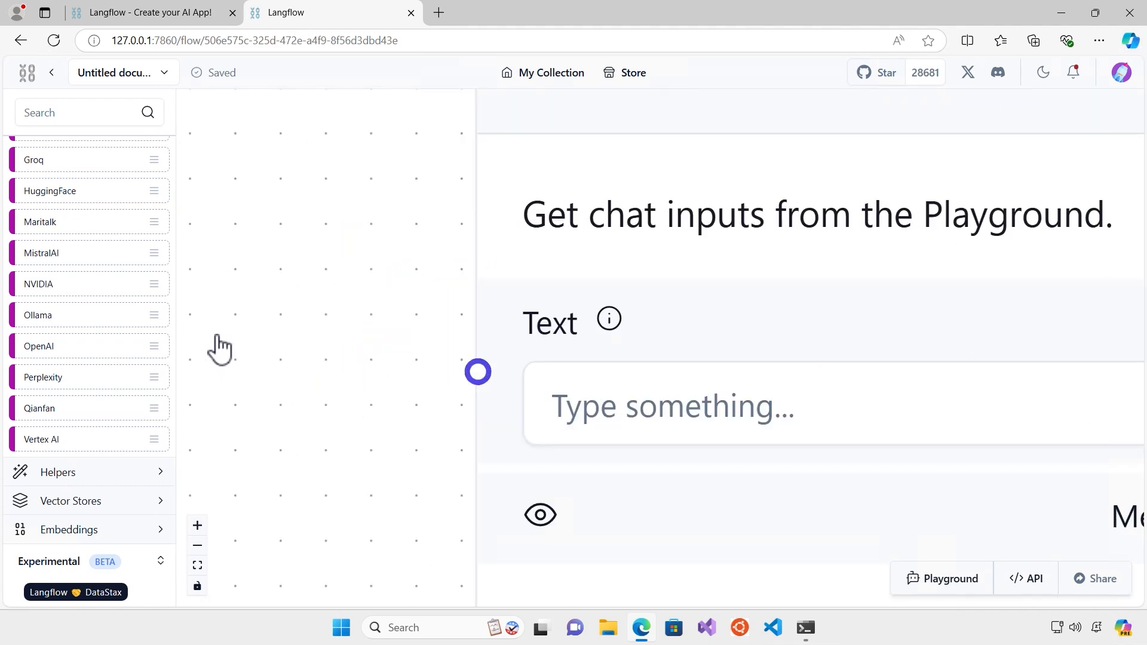
pyautogui.scroll(-3, 216, 346)
pyautogui.scroll(10, 110, 243)
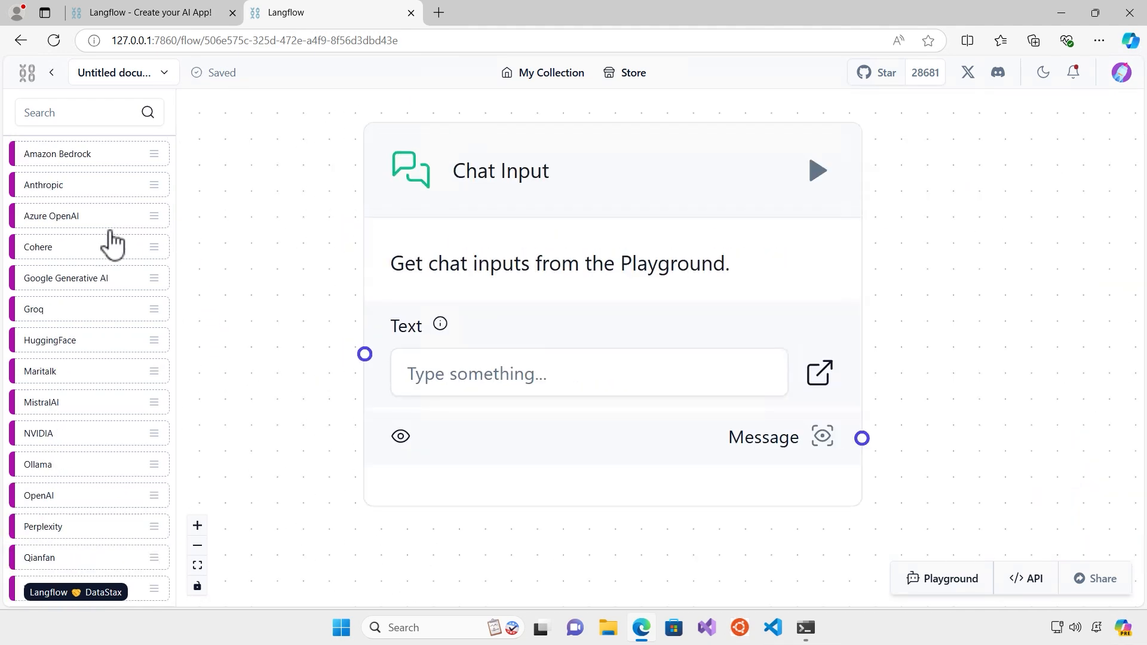
# - Collapse the Inputs, Outputs, Prompts, Data and Models categories and reduce the page zoom to 90%
pyautogui.click(139, 186)
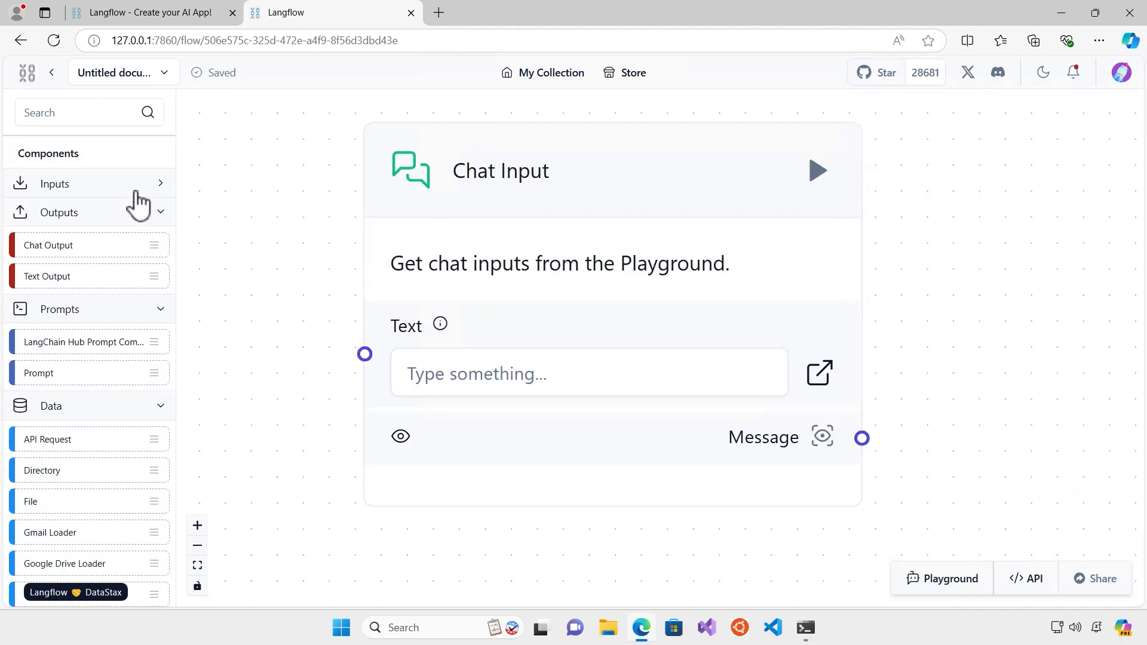
pyautogui.click(109, 216)
pyautogui.click(84, 242)
pyautogui.click(80, 272)
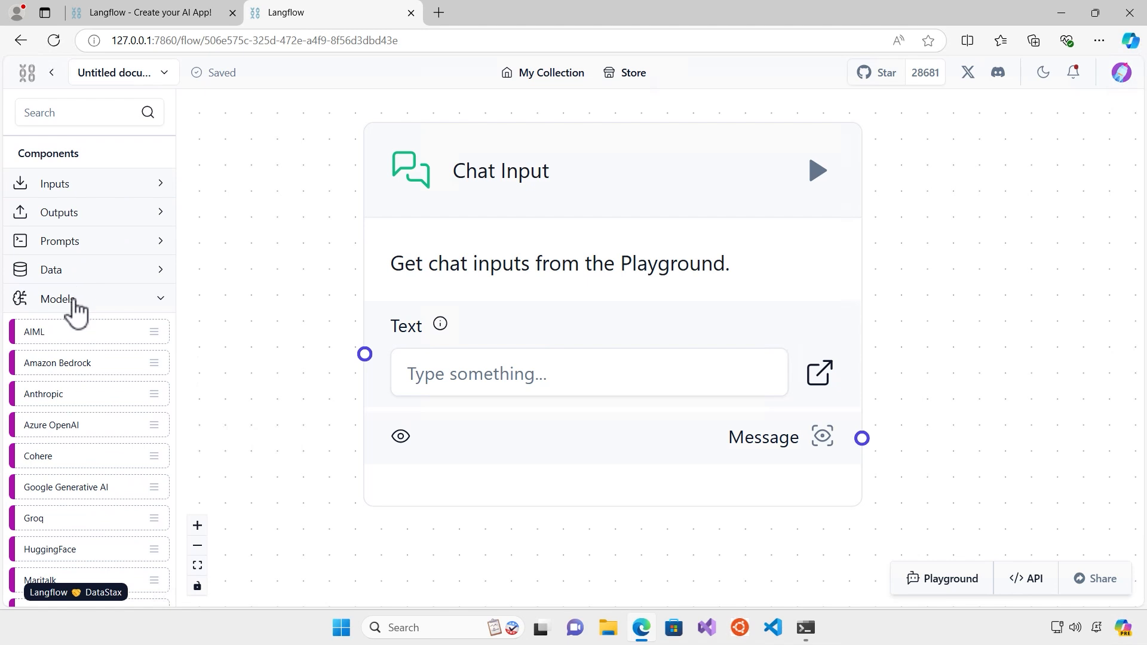
pyautogui.click(77, 300)
pyautogui.hotkey('ctrl', '-')
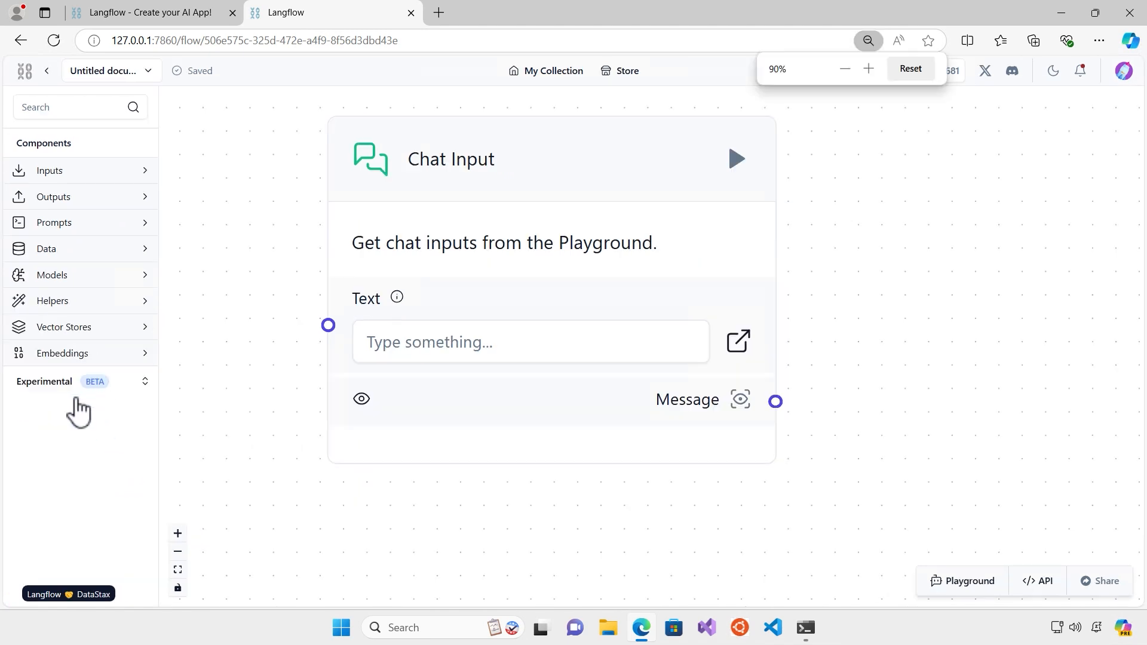
# - Expand the Experimental section and examine its categories, including the components under Agents
pyautogui.click(142, 385)
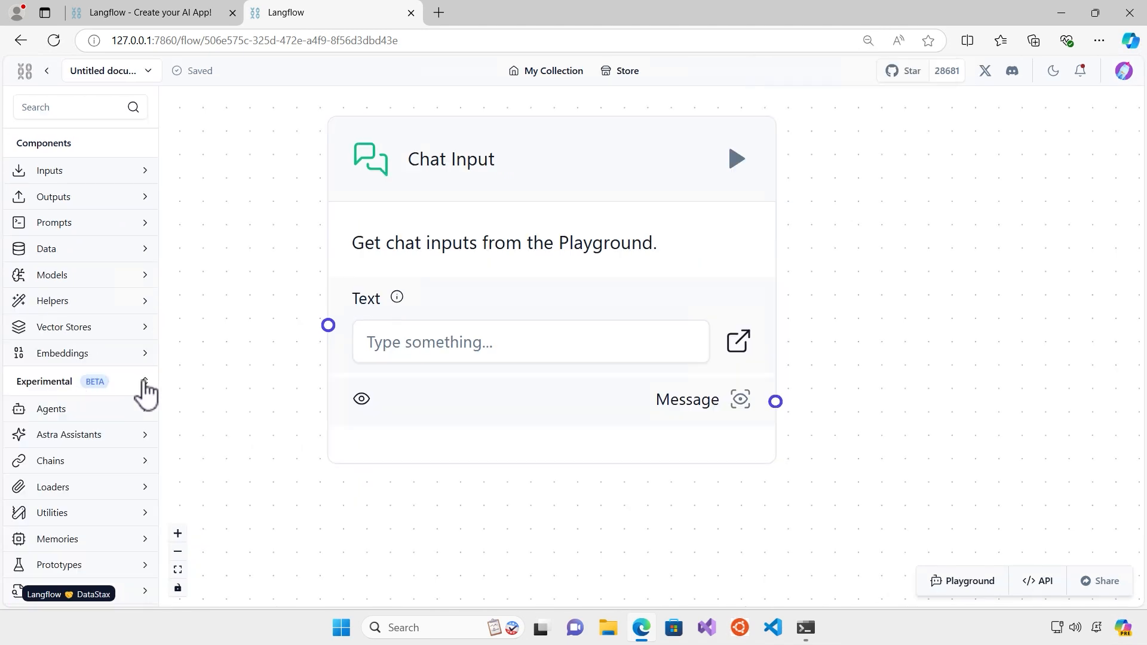
pyautogui.scroll(-1, 136, 397)
pyautogui.scroll(-1, 136, 397)
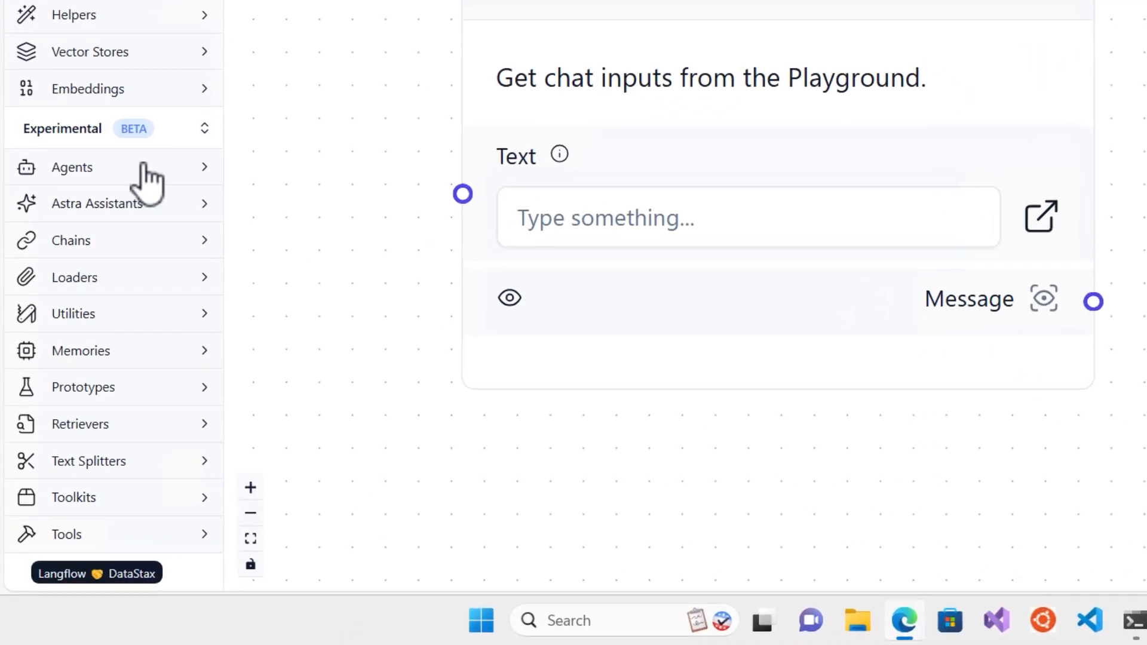
pyautogui.click(98, 172)
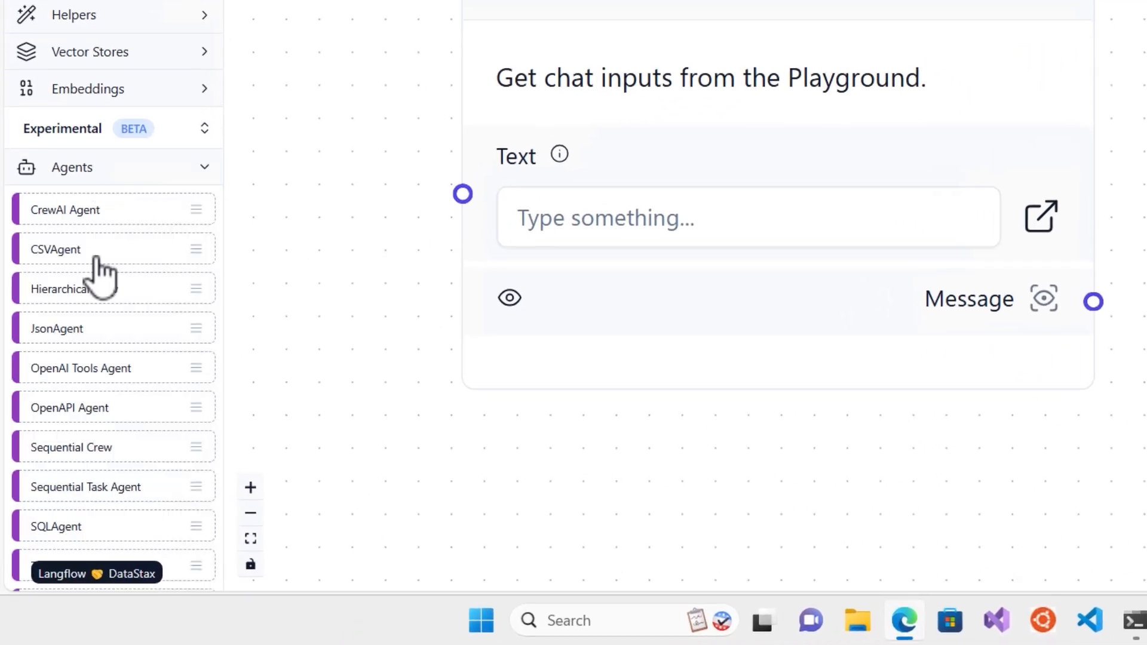
pyautogui.click(114, 173)
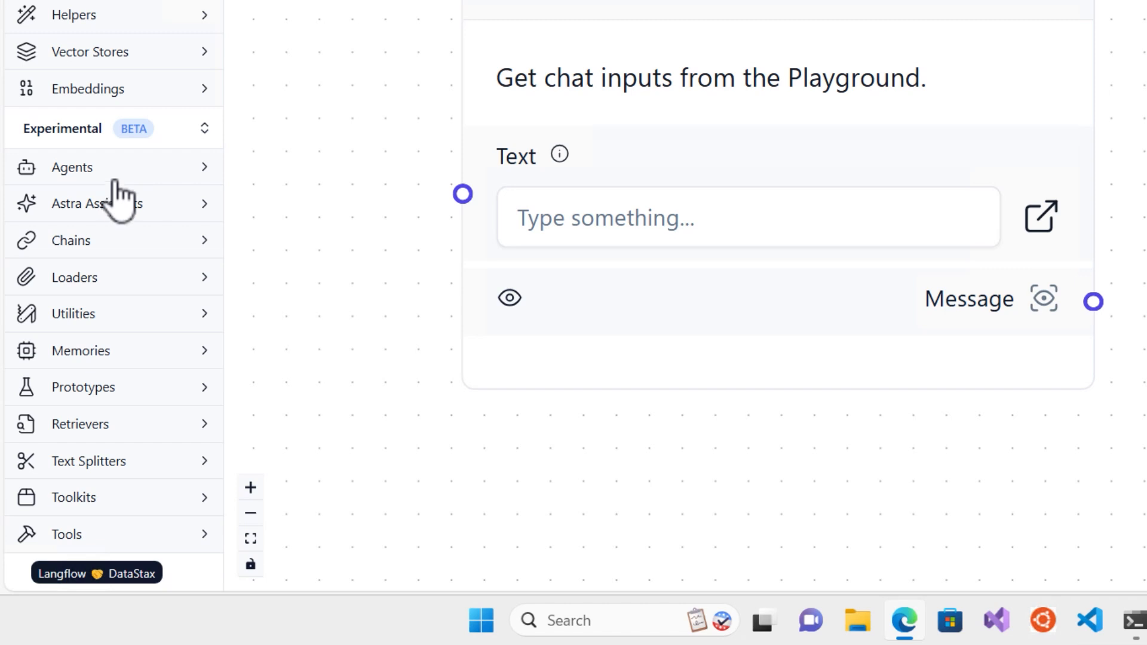
pyautogui.scroll(2, 120, 200)
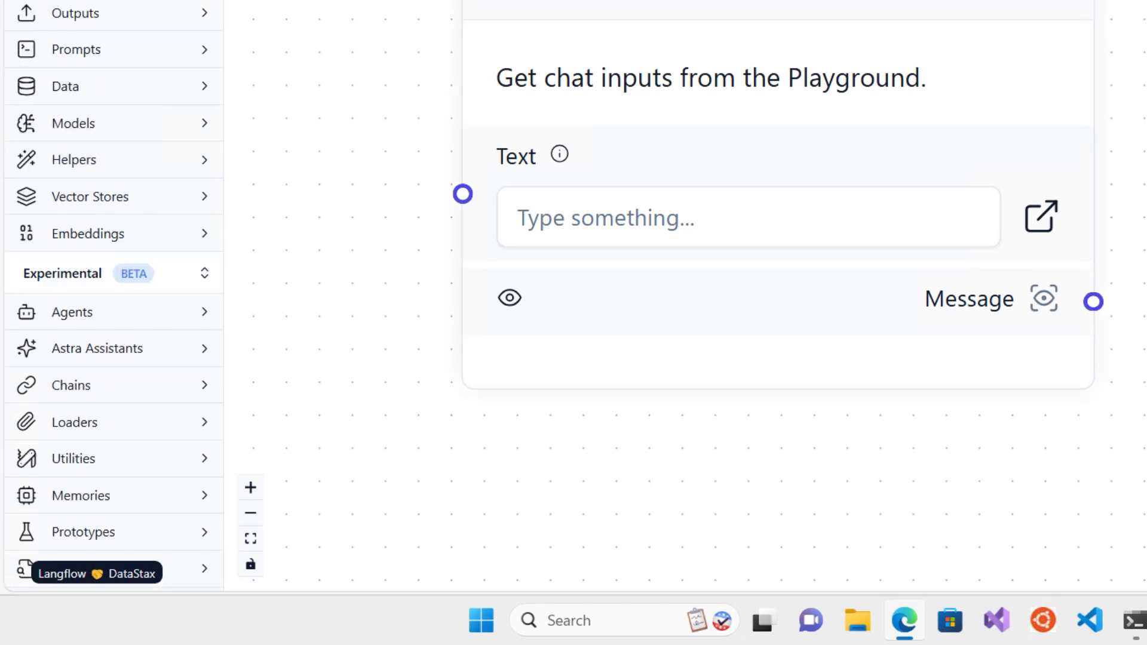
# - Delete the Chat Input component from the canvas and the Untitled document project from My Collection
pyautogui.click(776, 7)
pyautogui.press('Delete')
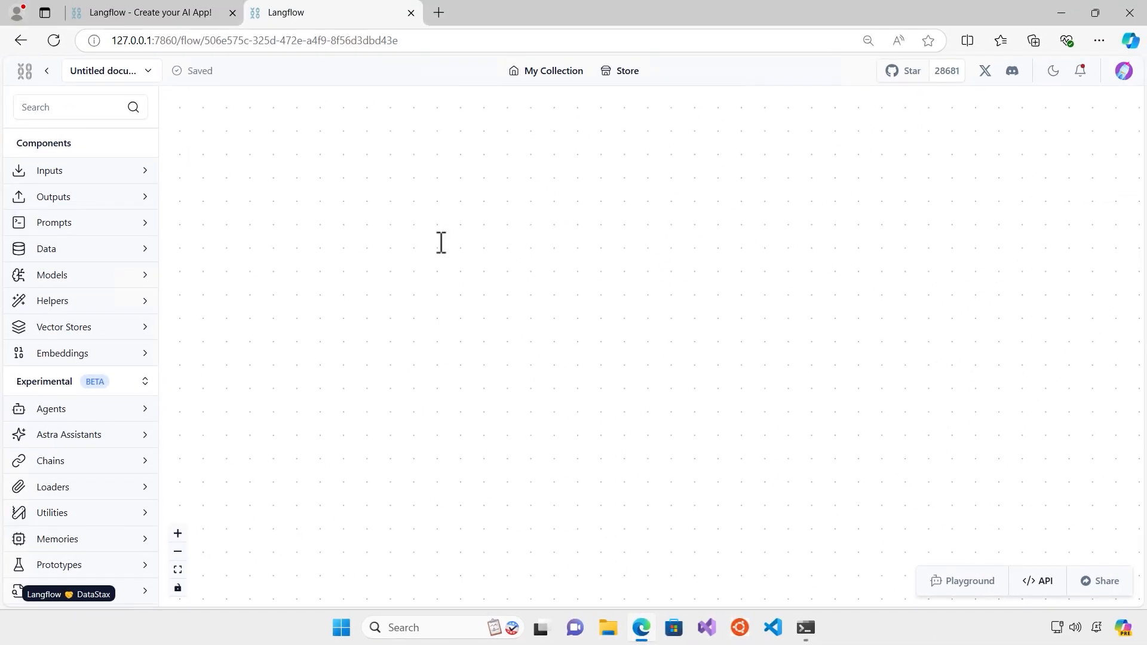
pyautogui.click(47, 71)
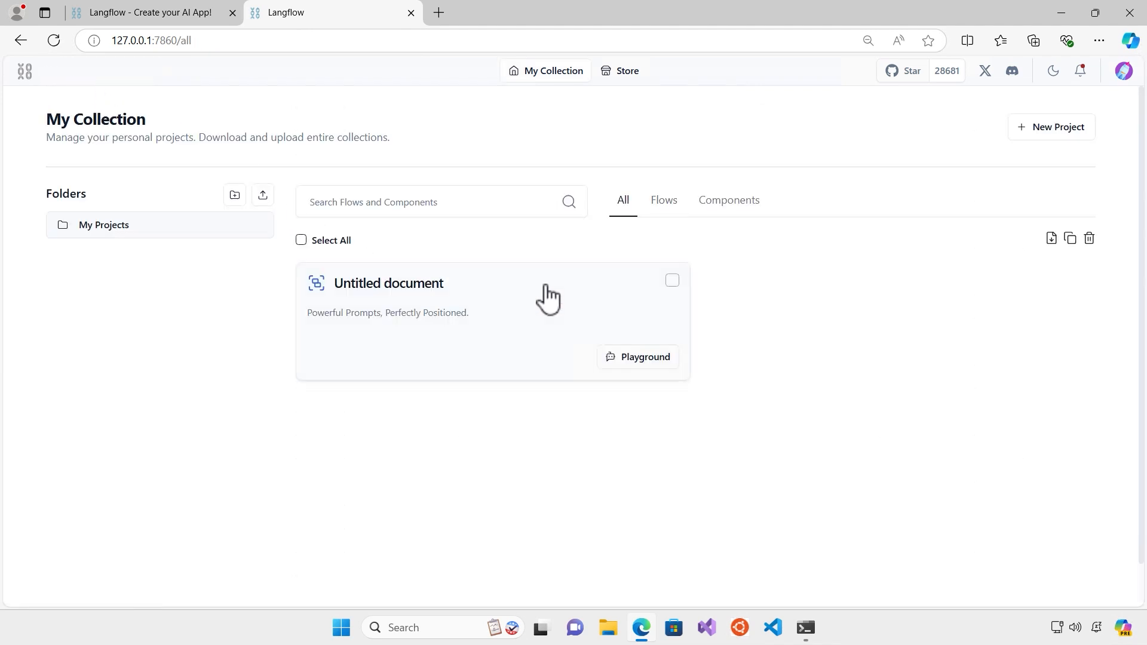
pyautogui.click(672, 281)
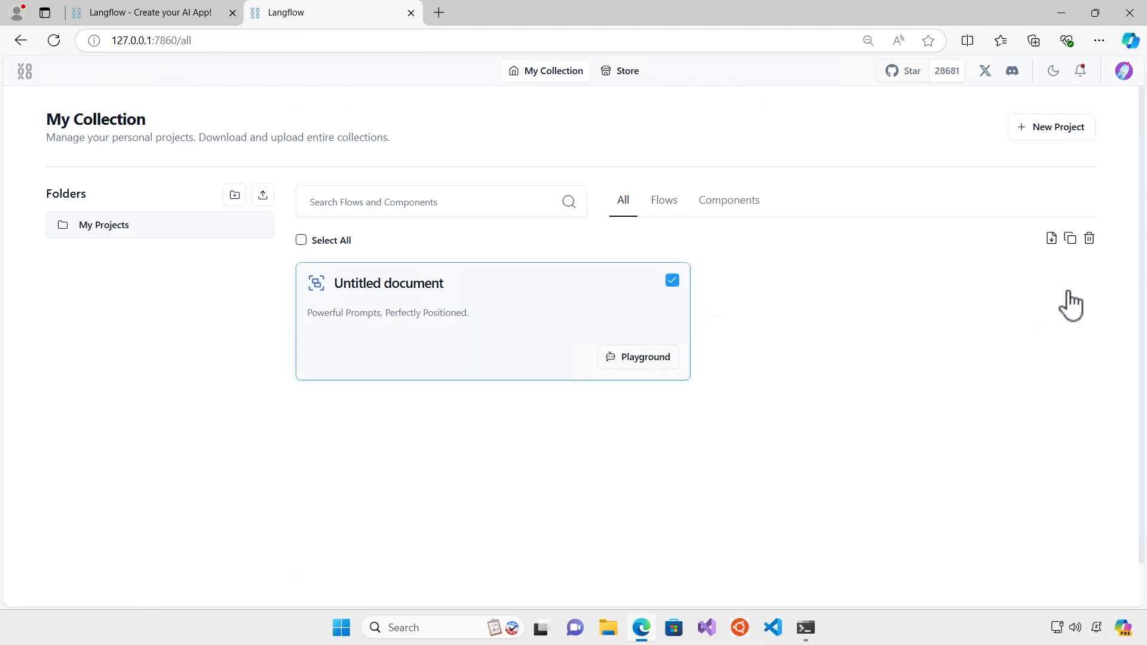
pyautogui.click(1089, 238)
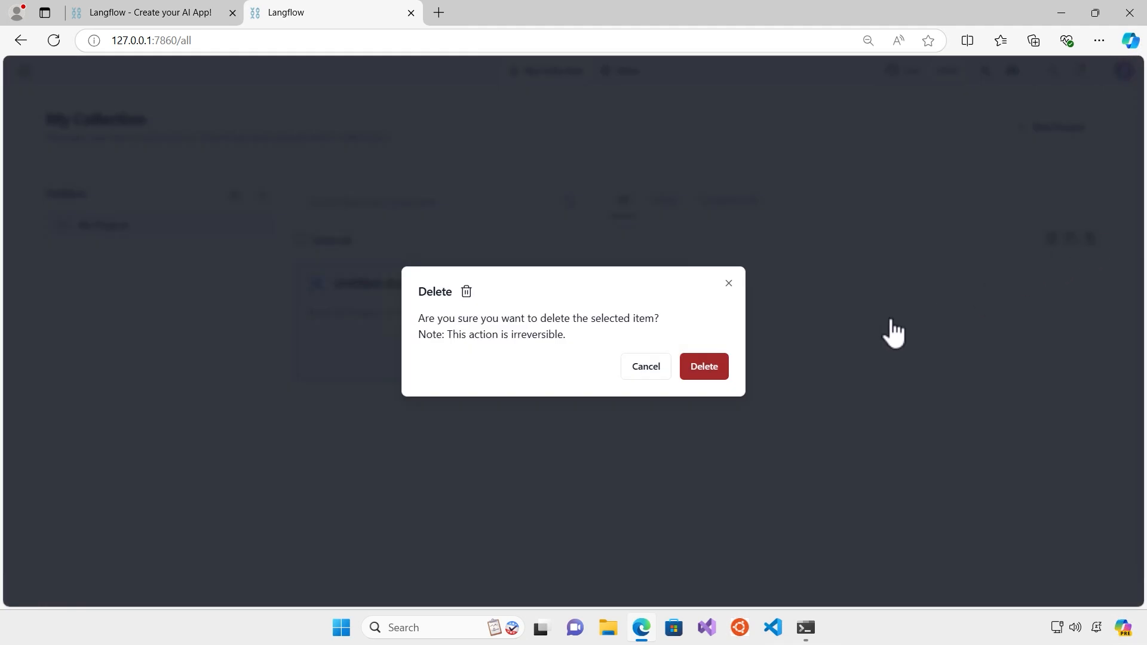
pyautogui.click(715, 365)
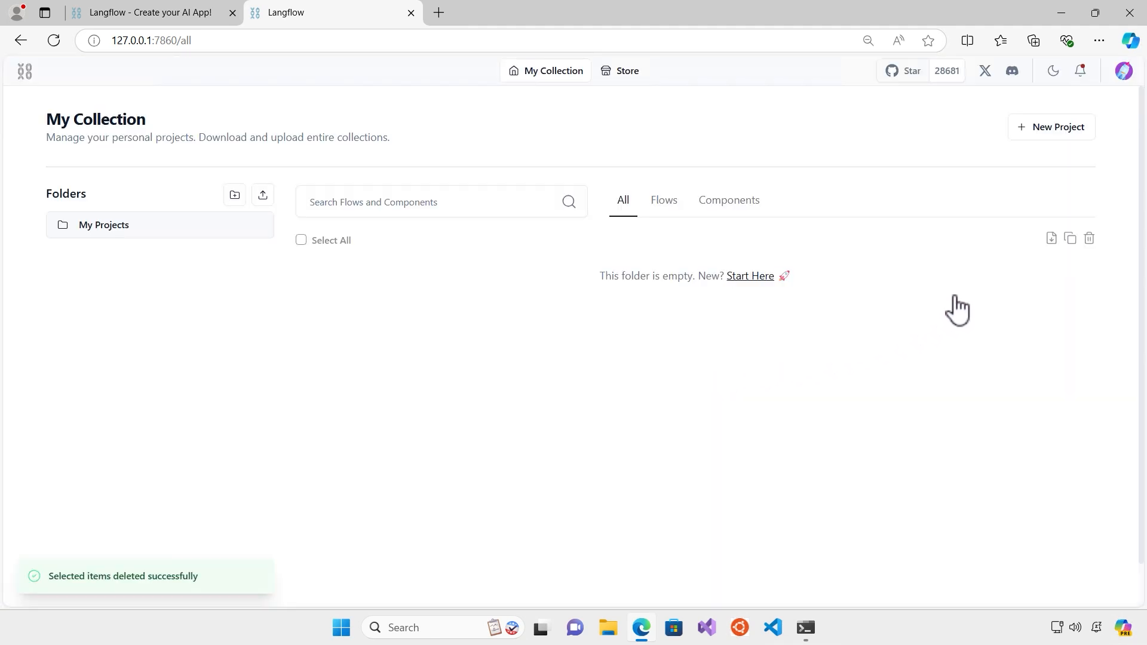
# - Create a new project from the Basic Prompting (Hello, World) template
pyautogui.click(1053, 149)
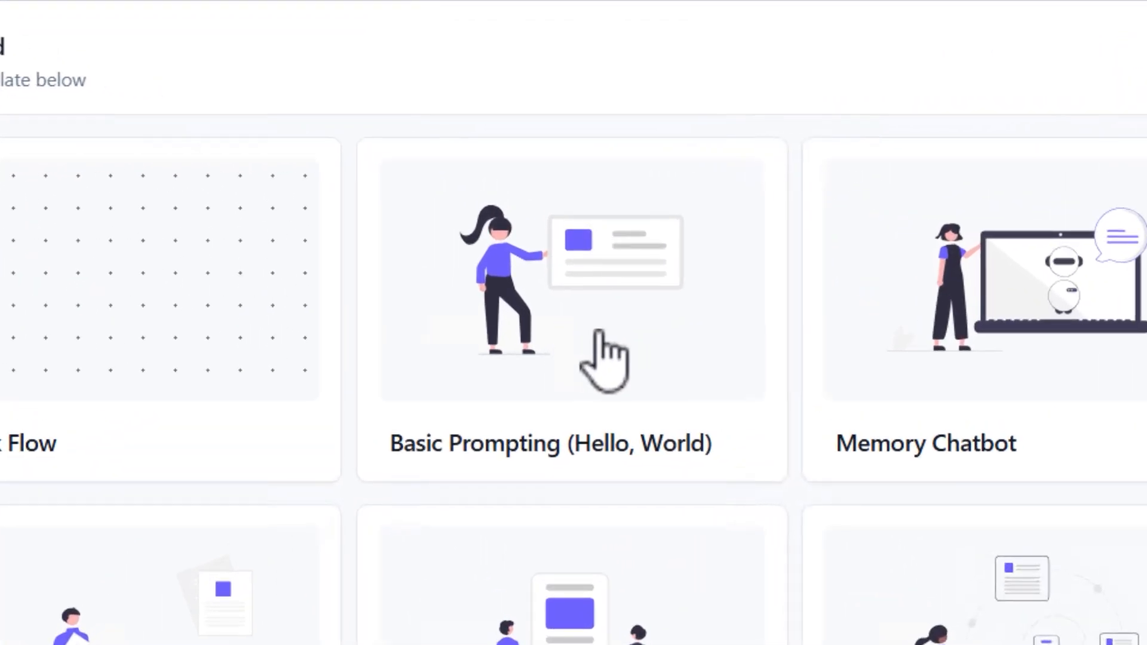
pyautogui.click(599, 335)
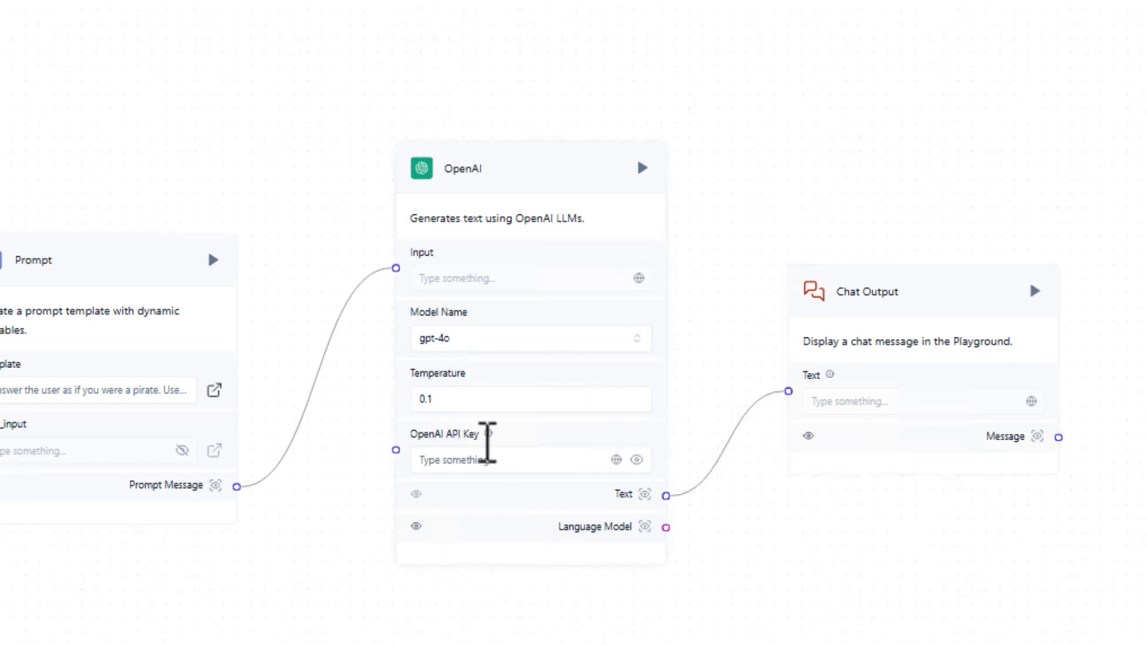
# - Paste the OpenAI API key into the OpenAI component and run that component
pyautogui.moveTo(492, 436)
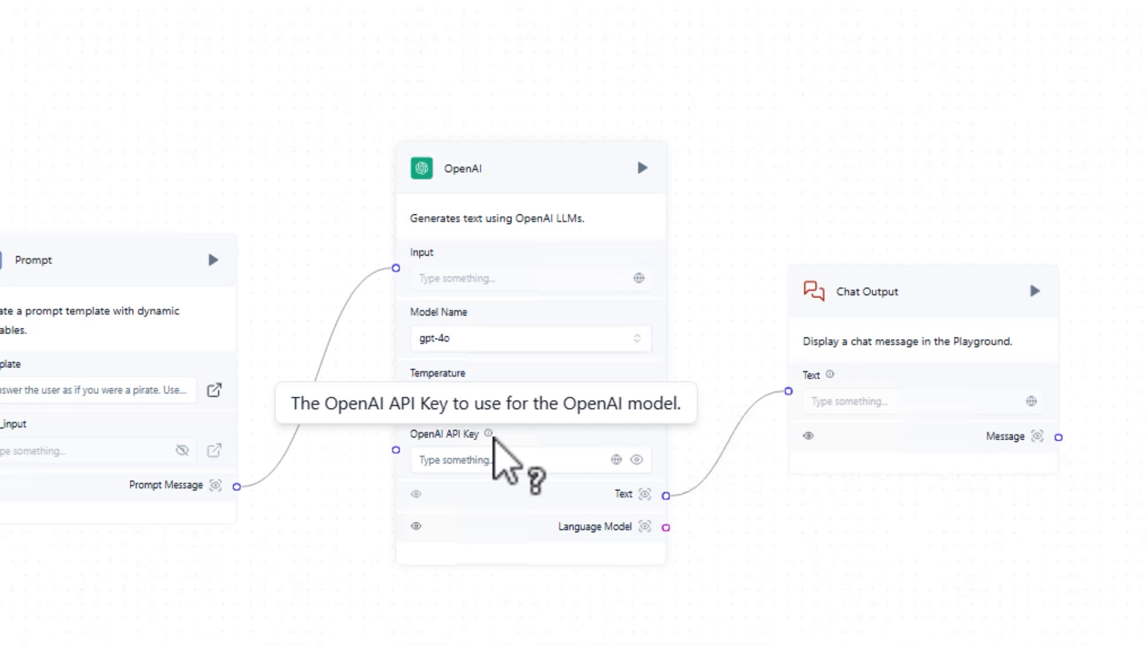
pyautogui.click(453, 461)
pyautogui.hotkey('ctrl', 'v')
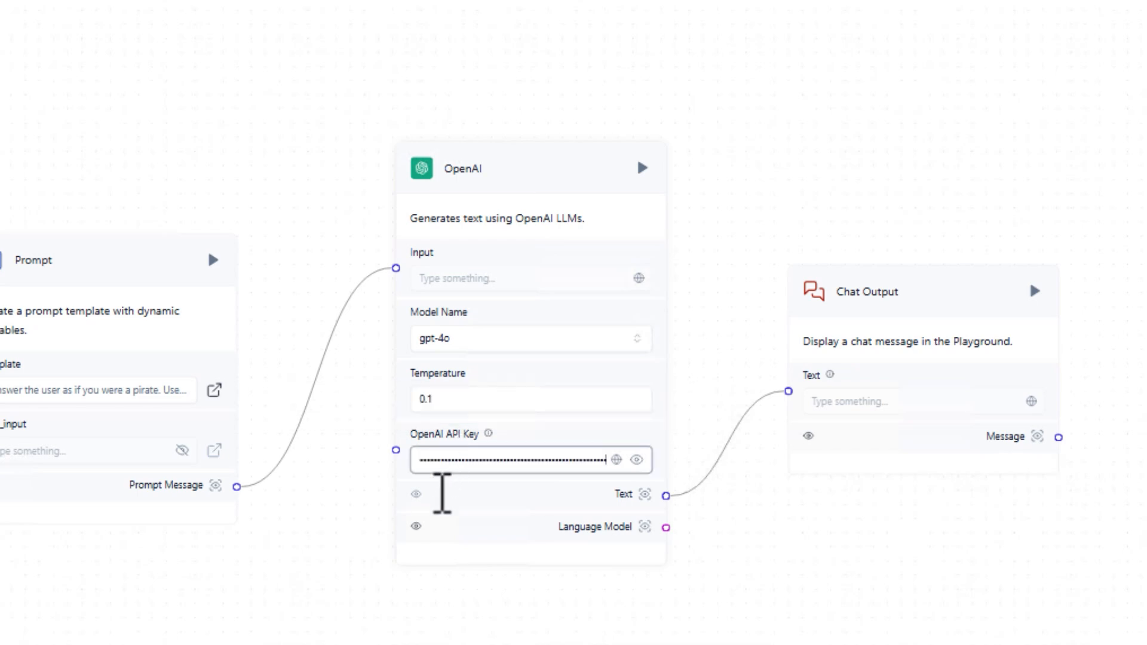
pyautogui.click(416, 633)
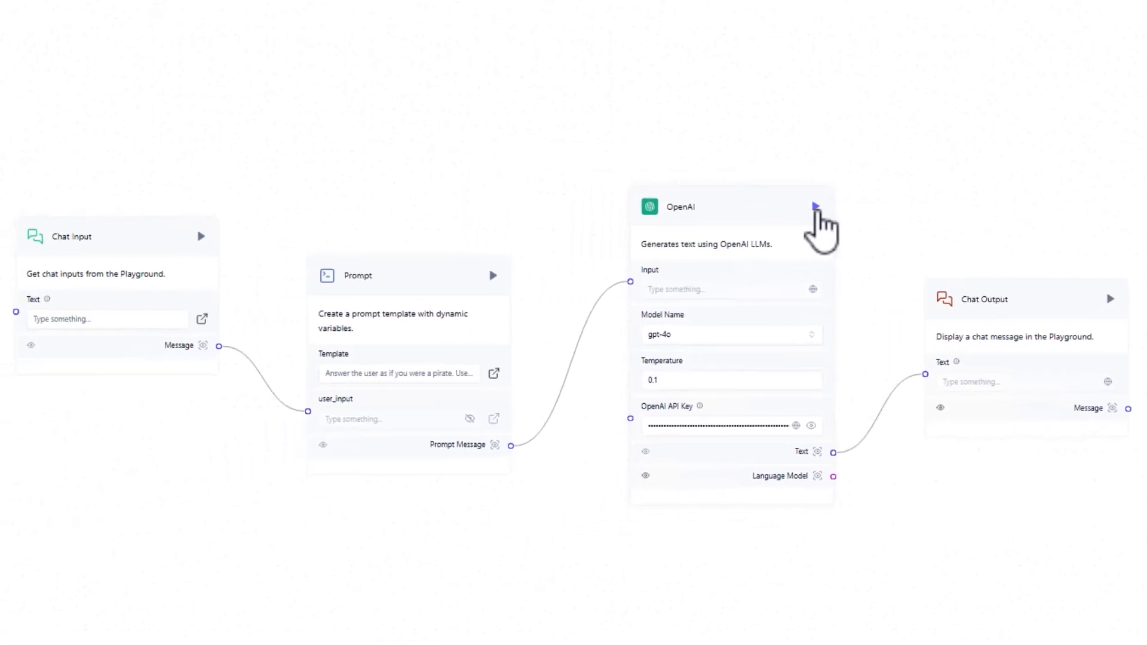
pyautogui.click(816, 208)
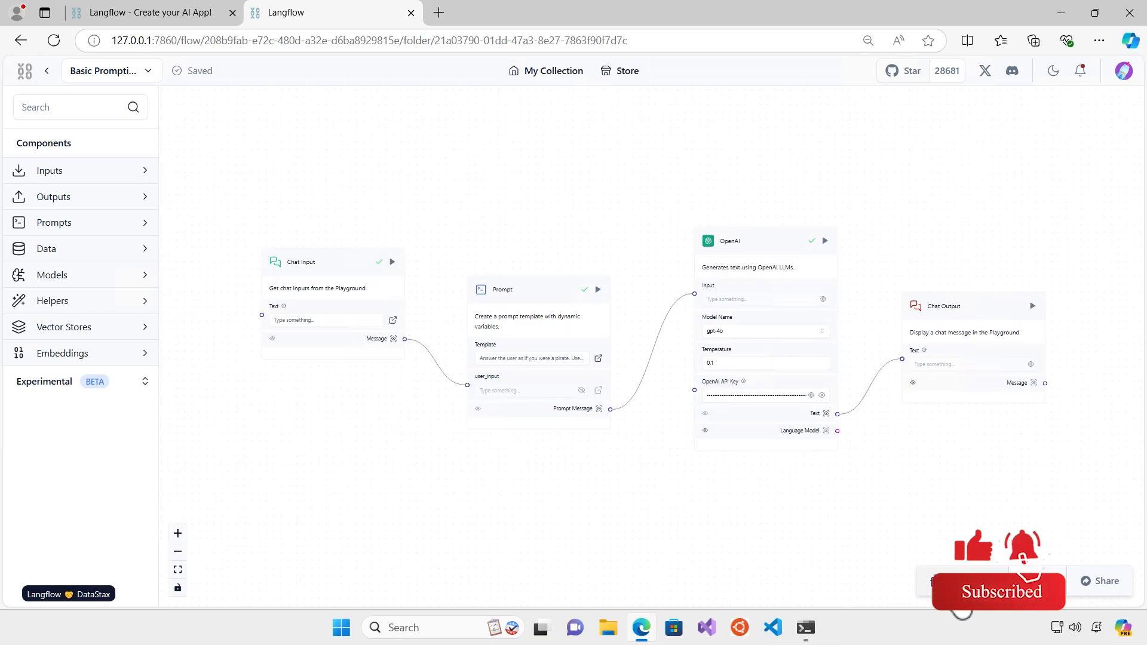
# - Open the Playground and send the chat message "Hi"
pyautogui.click(1023, 634)
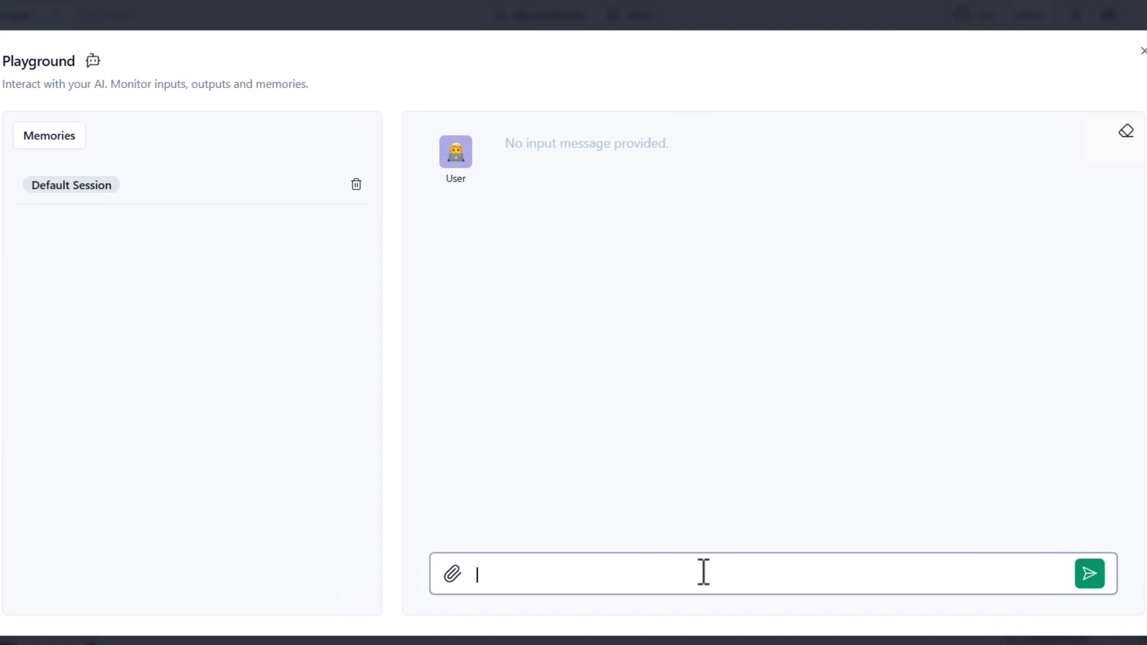
pyautogui.write('Hi')
pyautogui.press('Return')
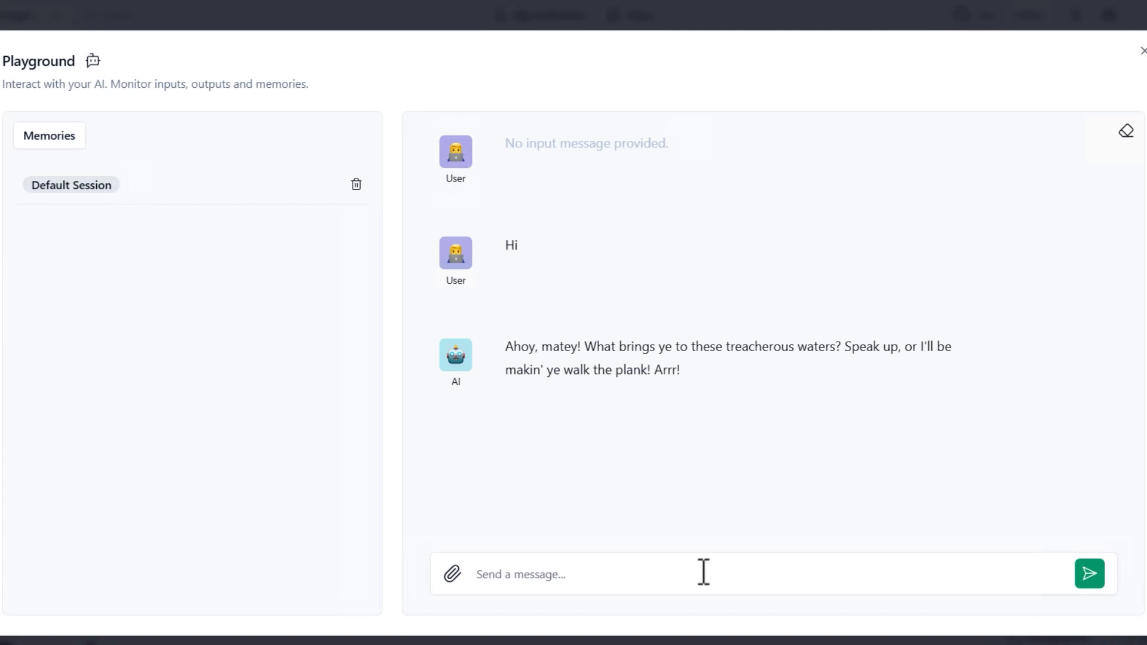
# - Ask "Can you explain what is DevOps?" in the Playground, read through the reply and close the Playground
pyautogui.click(704, 572)
pyautogui.write('Can you ')
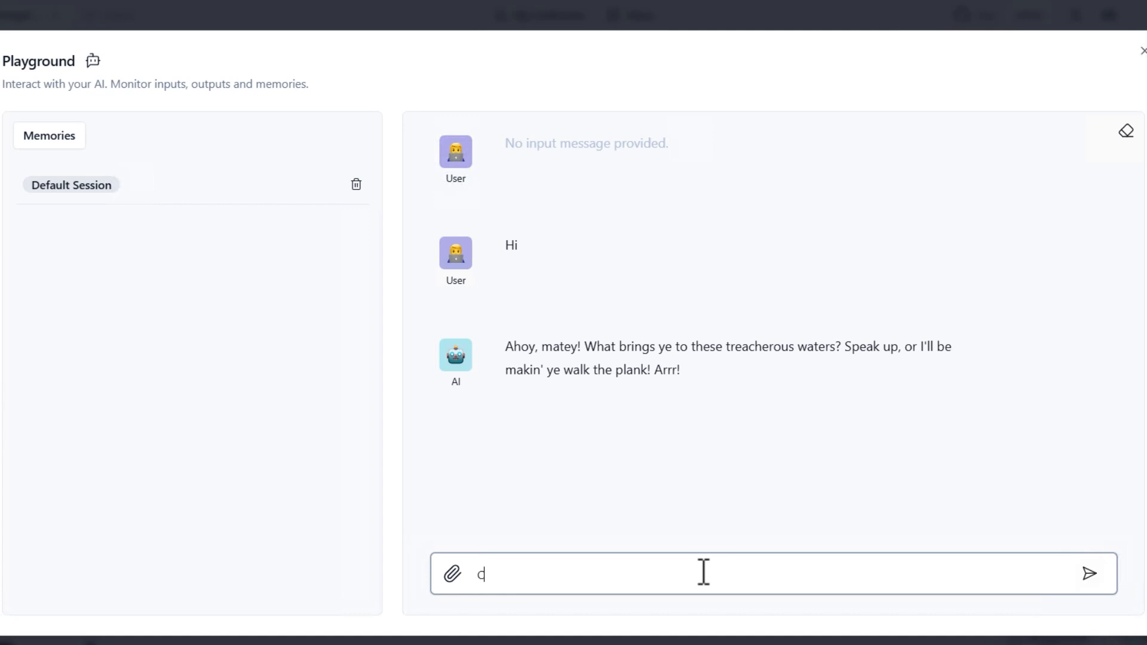
pyautogui.write('explain what ')
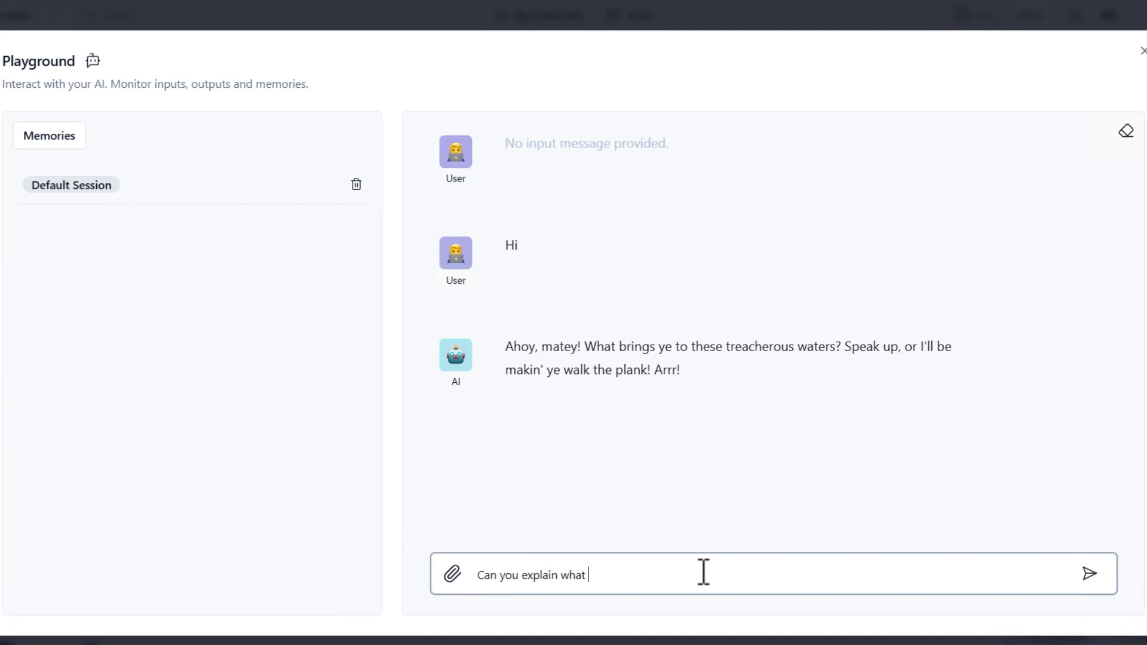
pyautogui.write('is DevOps?')
pyautogui.press('Return')
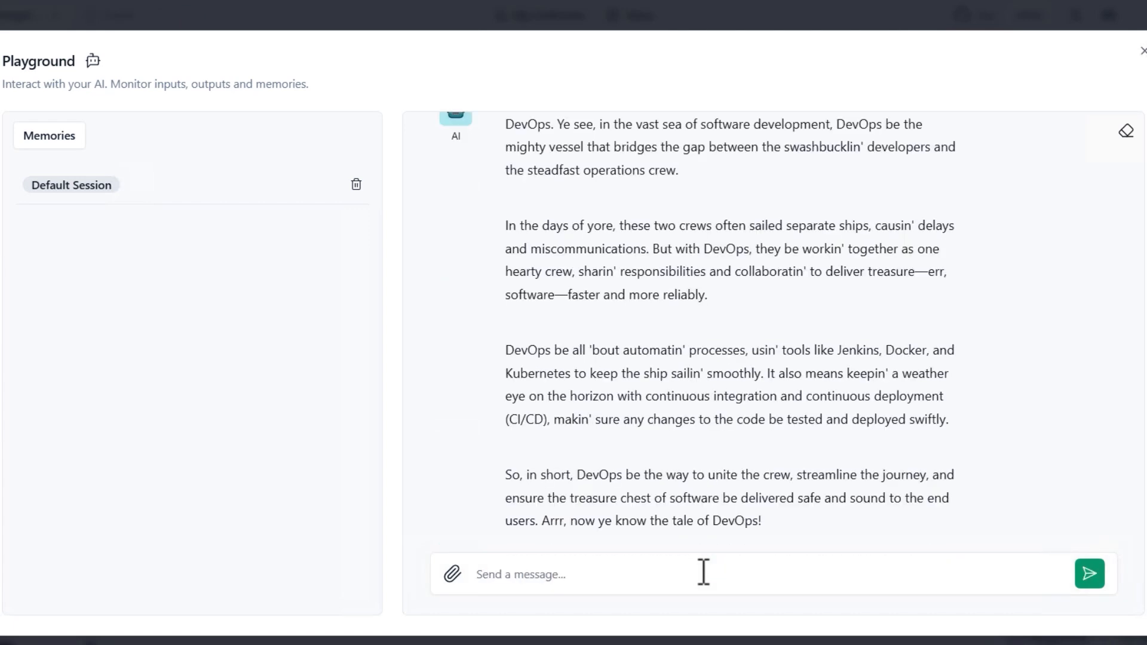
pyautogui.scroll(2, 731, 427)
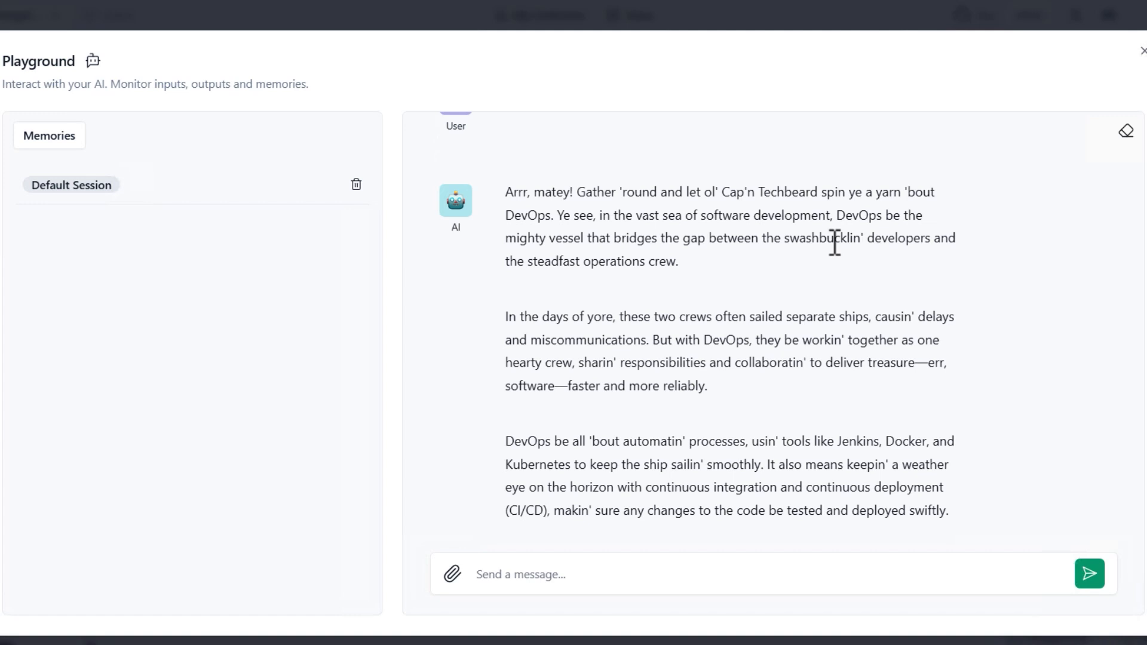
pyautogui.scroll(-2, 831, 248)
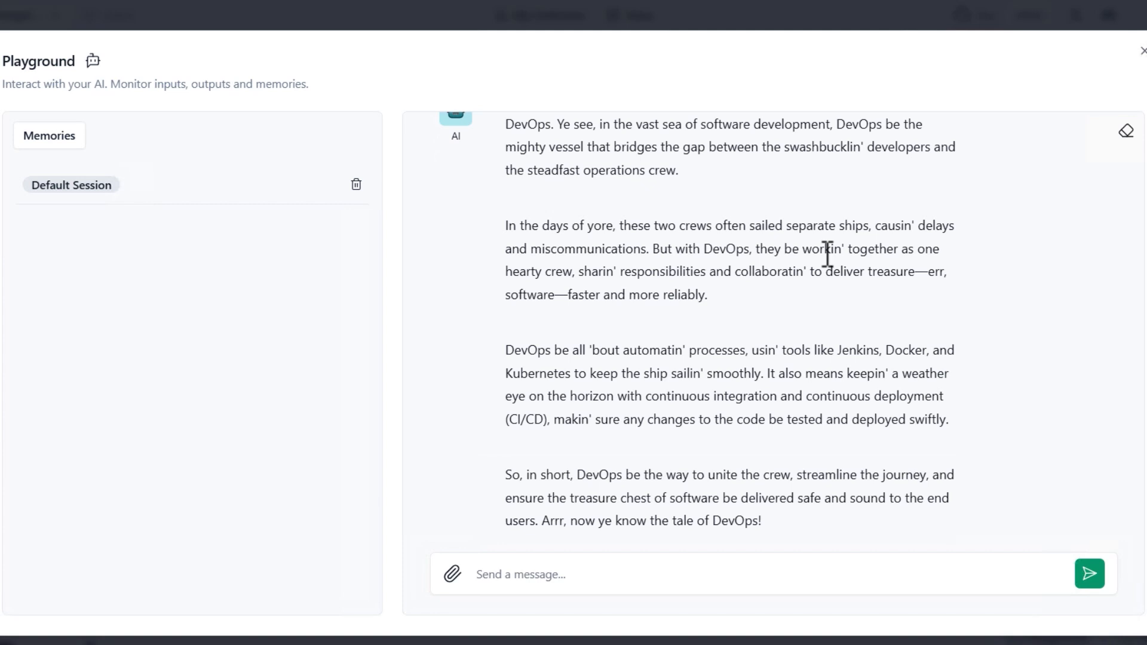
pyautogui.click(1141, 51)
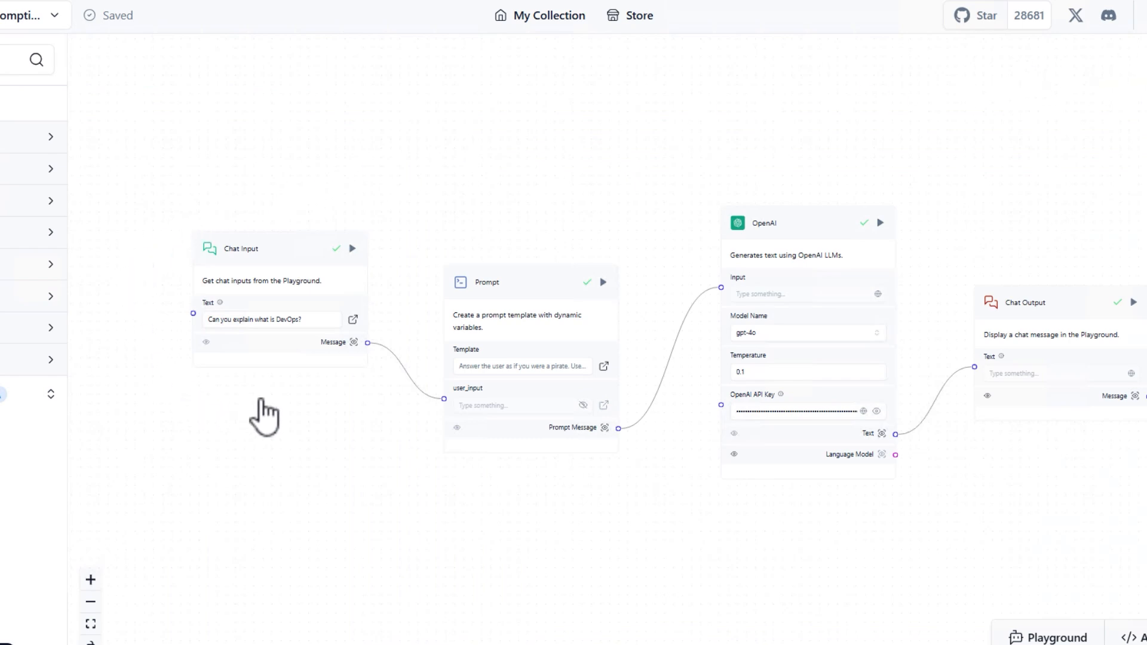
# - Change the Prompt component's template instruction to "Answer the user in a professional way with some examples" and save it
pyautogui.scroll(2, 202, 391)
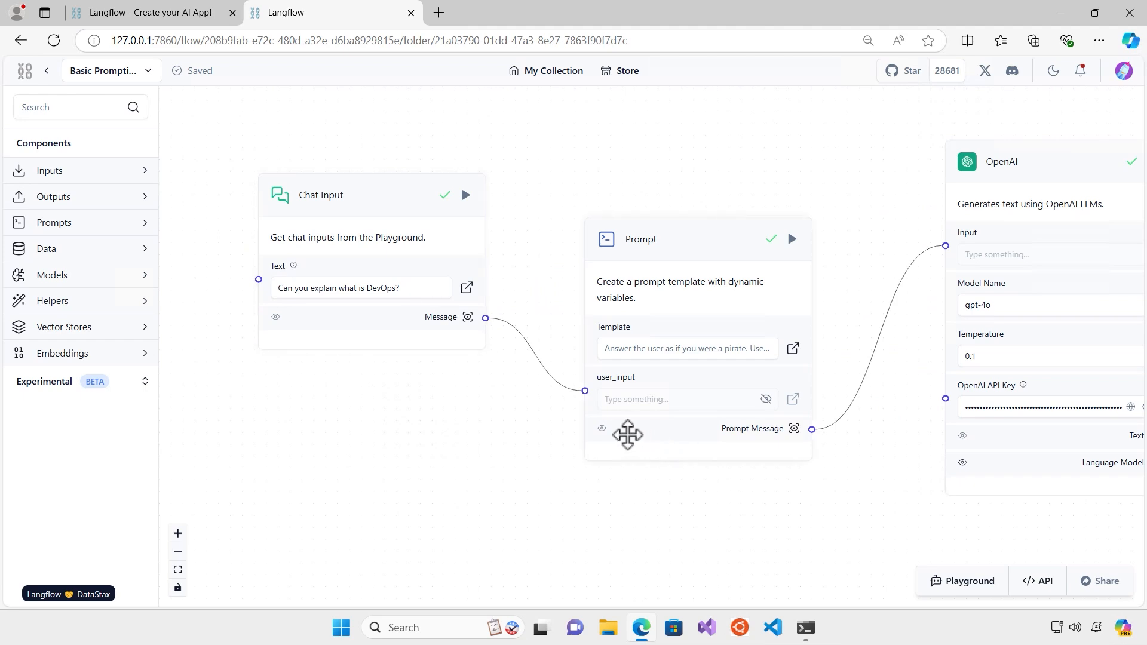
pyautogui.moveTo(558, 431); pyautogui.dragTo(371, 404)
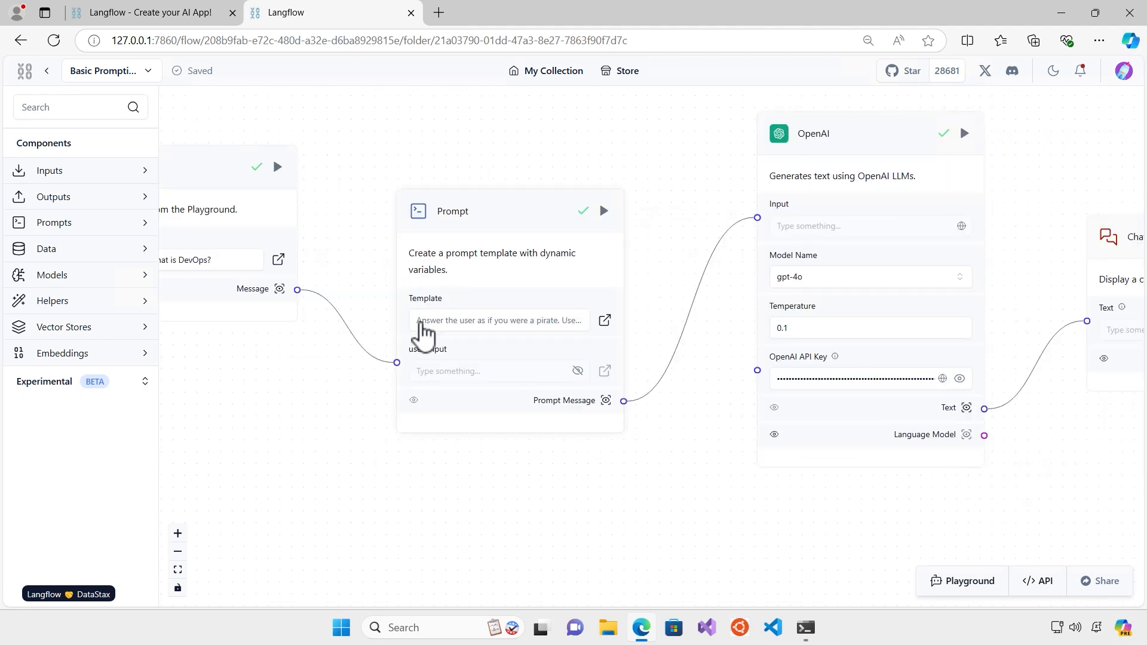
pyautogui.click(559, 335)
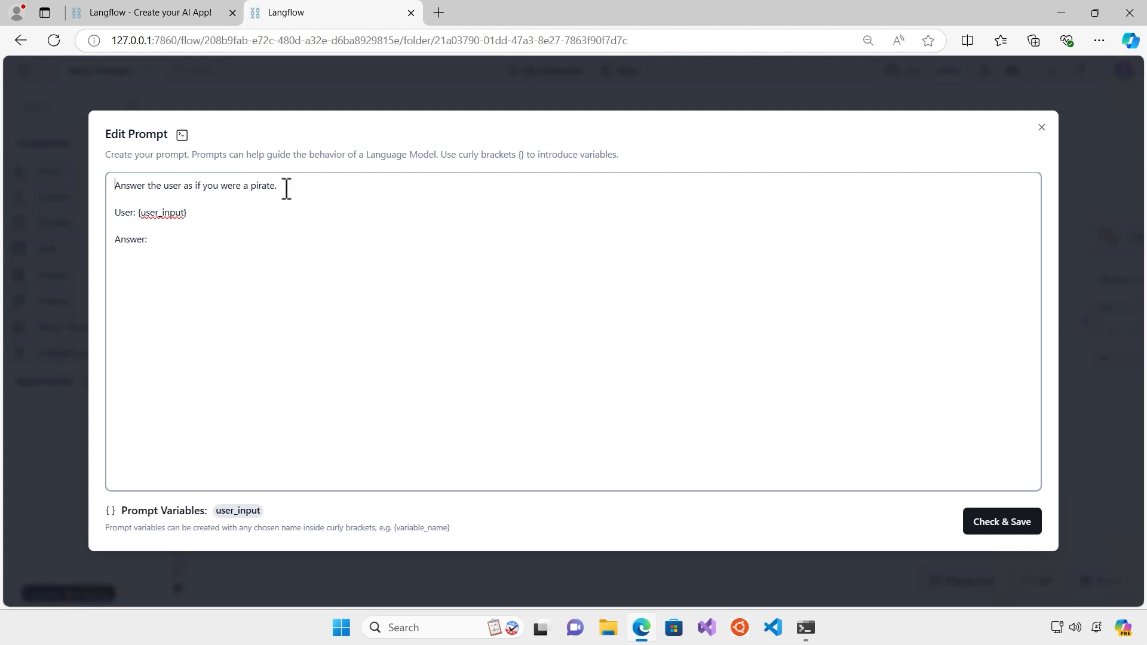
pyautogui.moveTo(285, 186); pyautogui.dragTo(189, 185)
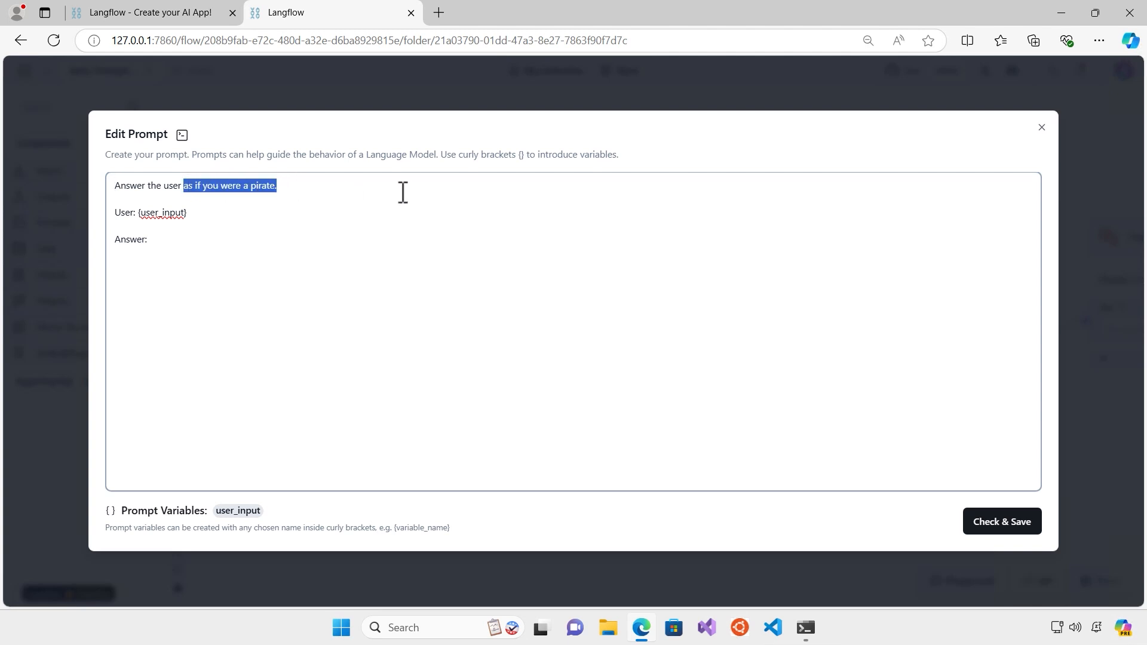
pyautogui.write('in a p')
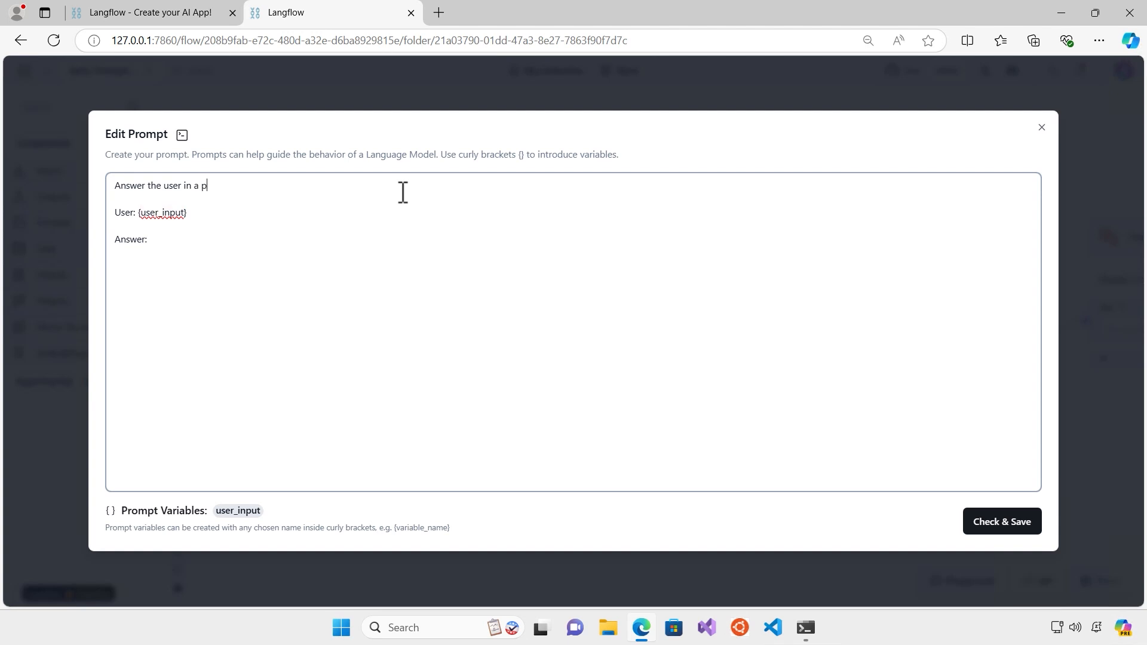
pyautogui.write('rofessional way with some examples')
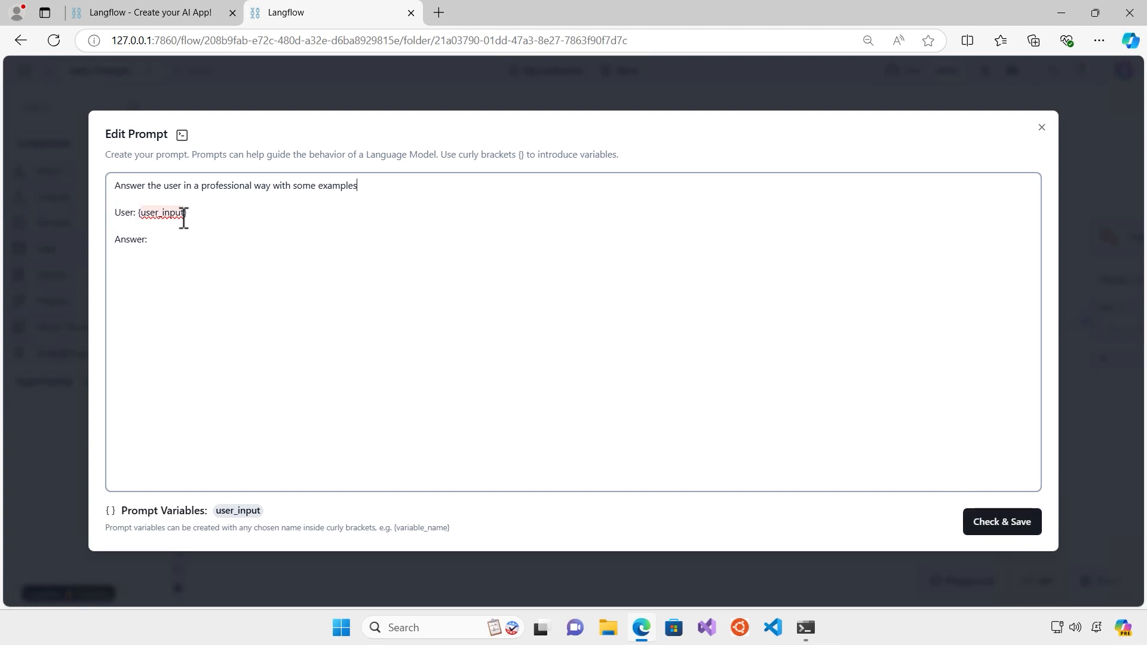
pyautogui.moveTo(184, 213); pyautogui.dragTo(104, 212)
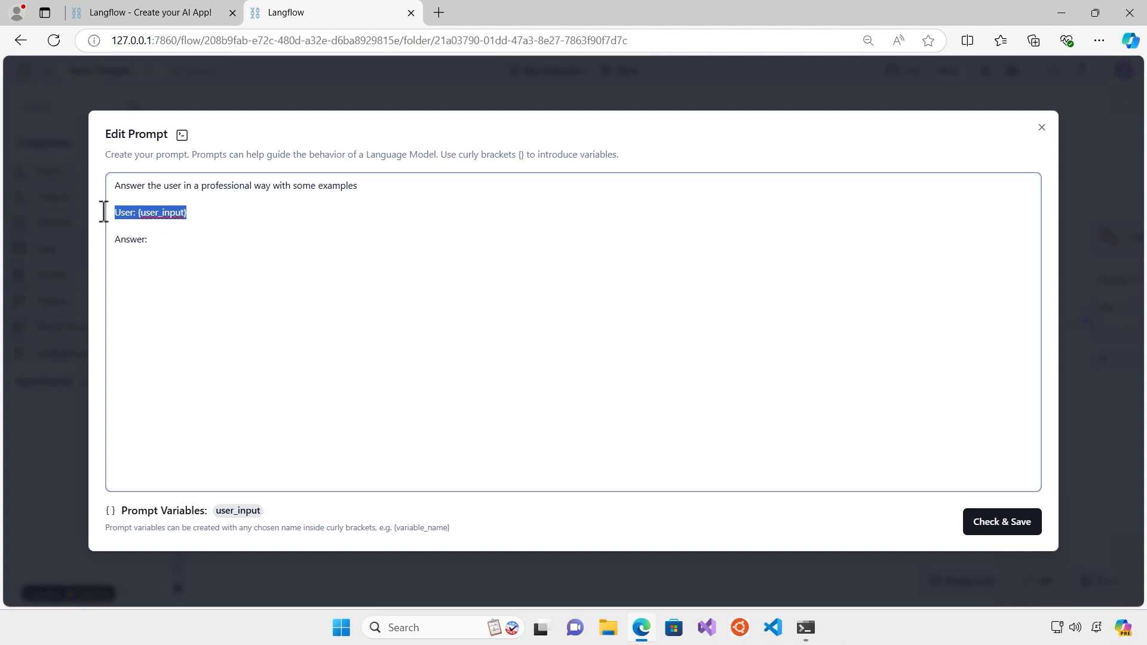
pyautogui.click(171, 223)
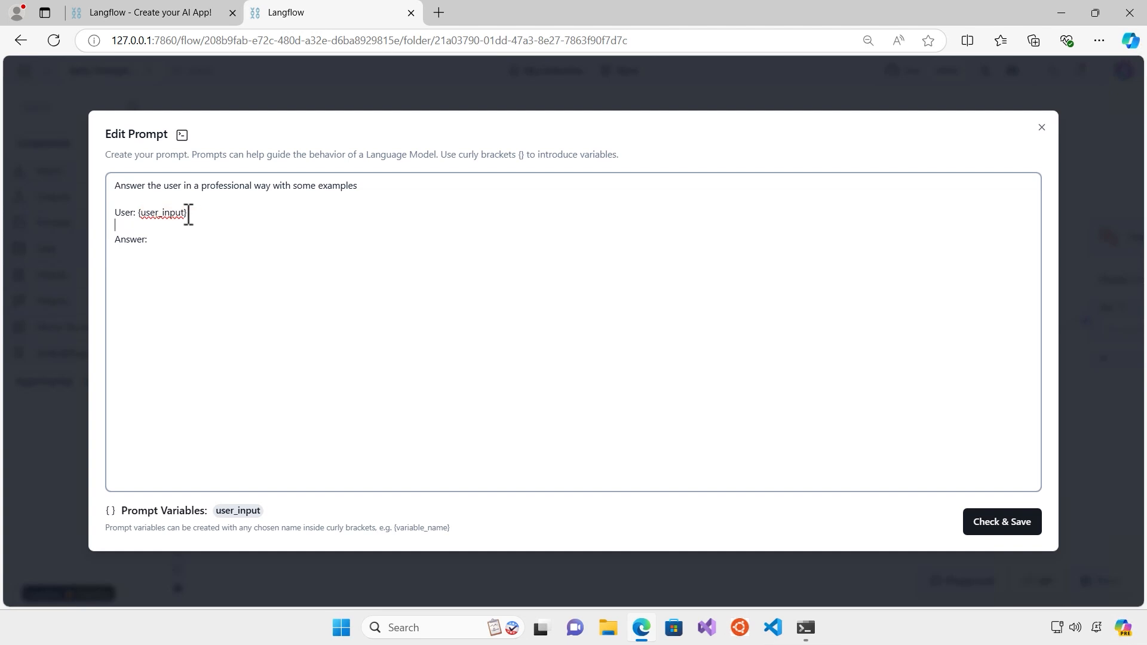
pyautogui.click(999, 525)
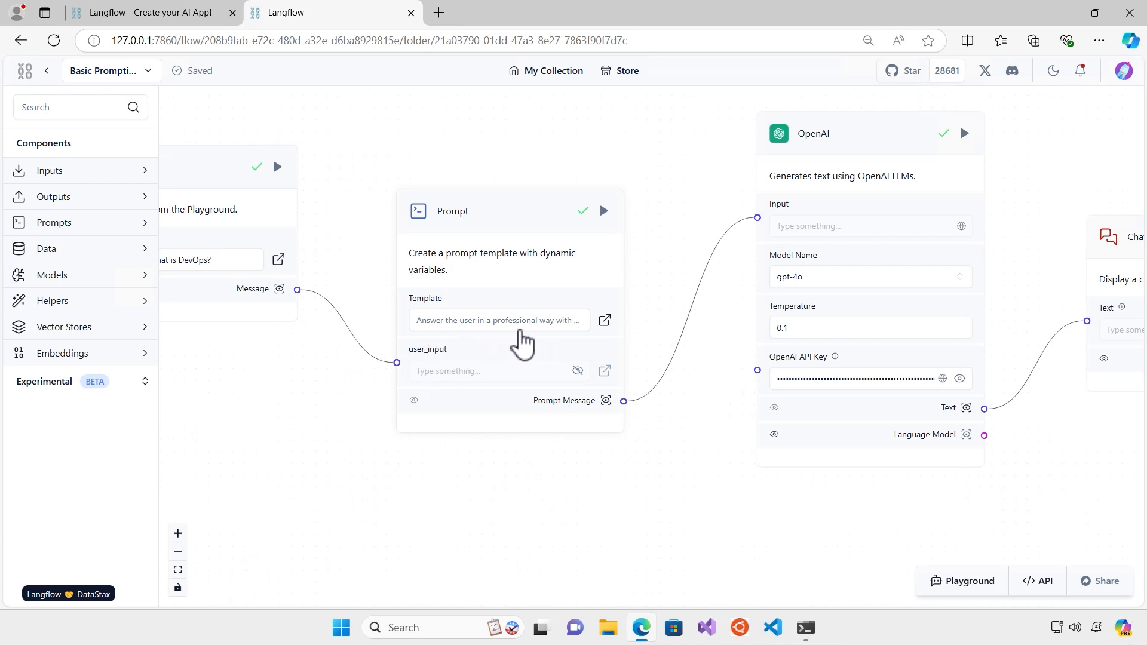
# - View the Prompt component's advanced settings for its Template and user_input fields, leaving them as they are
pyautogui.click(568, 210)
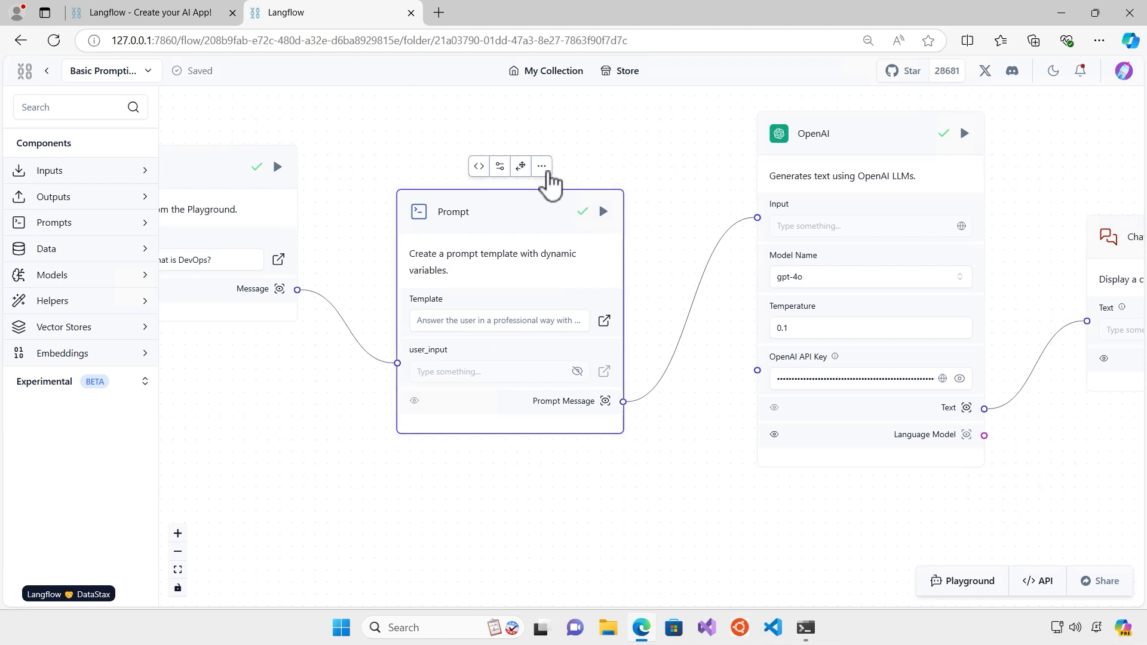
pyautogui.click(542, 169)
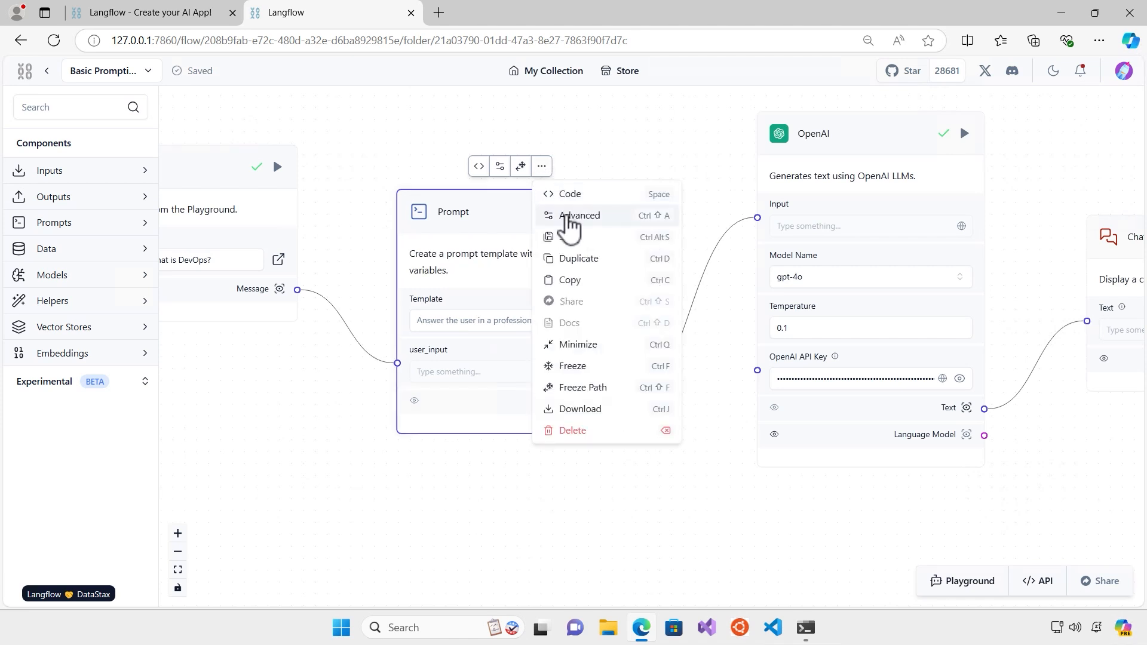
pyautogui.click(594, 229)
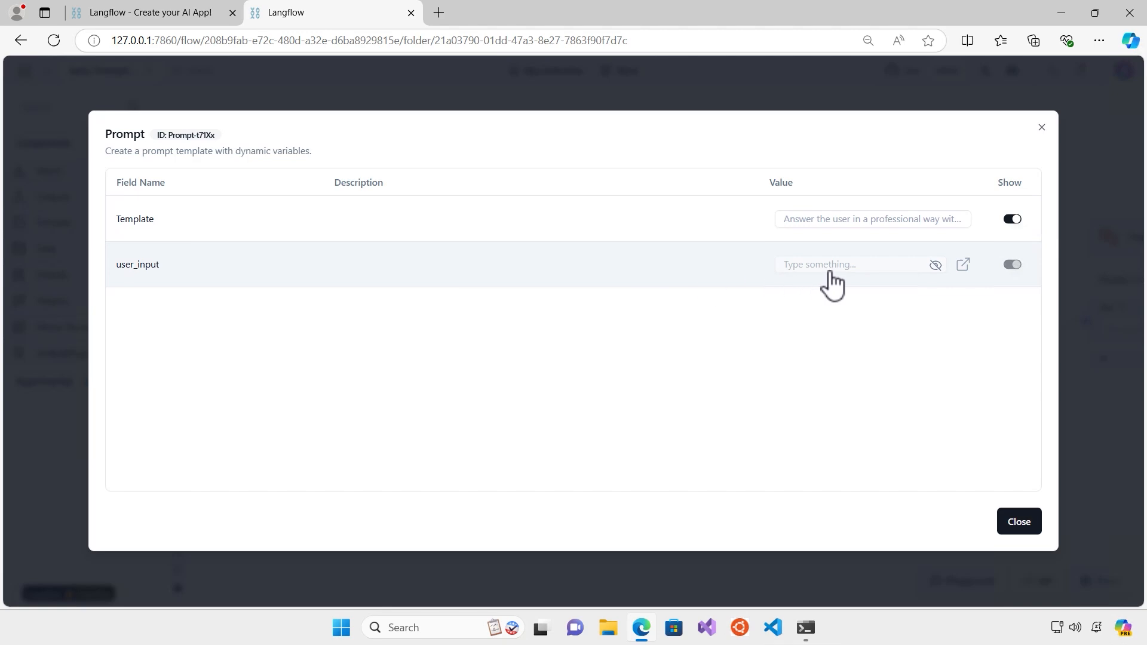
pyautogui.click(1018, 534)
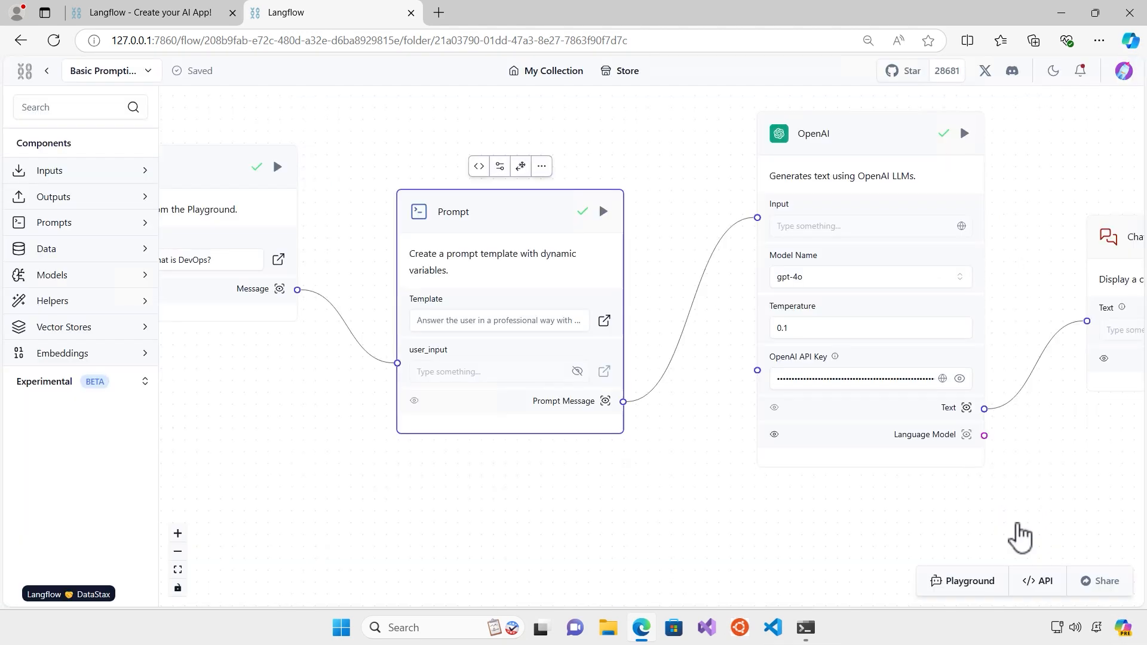
# - Reopen the Playground and send the earlier question "Can you explain what is DevOps?" again
pyautogui.click(961, 580)
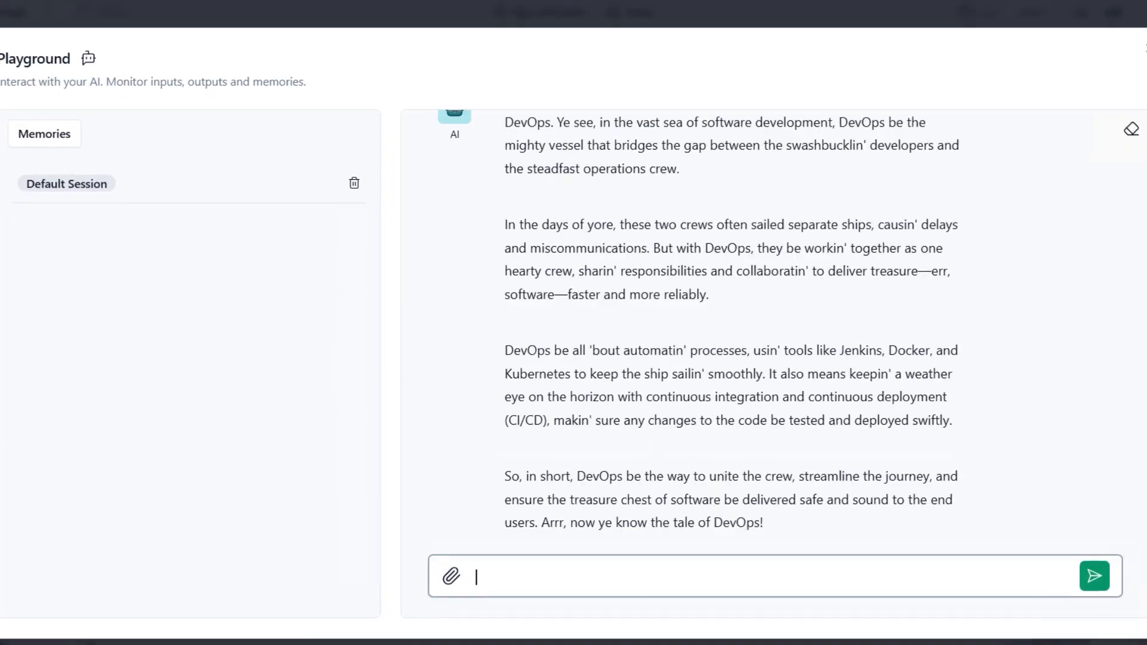
pyautogui.scroll(3, 802, 486)
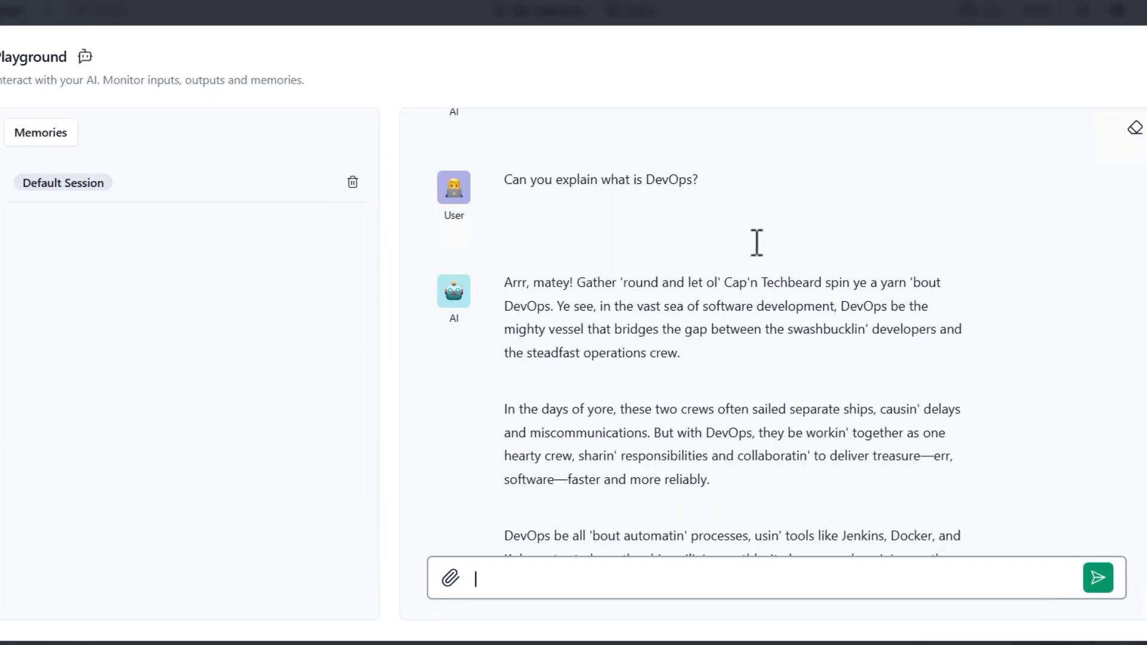
pyautogui.moveTo(707, 180); pyautogui.dragTo(509, 185)
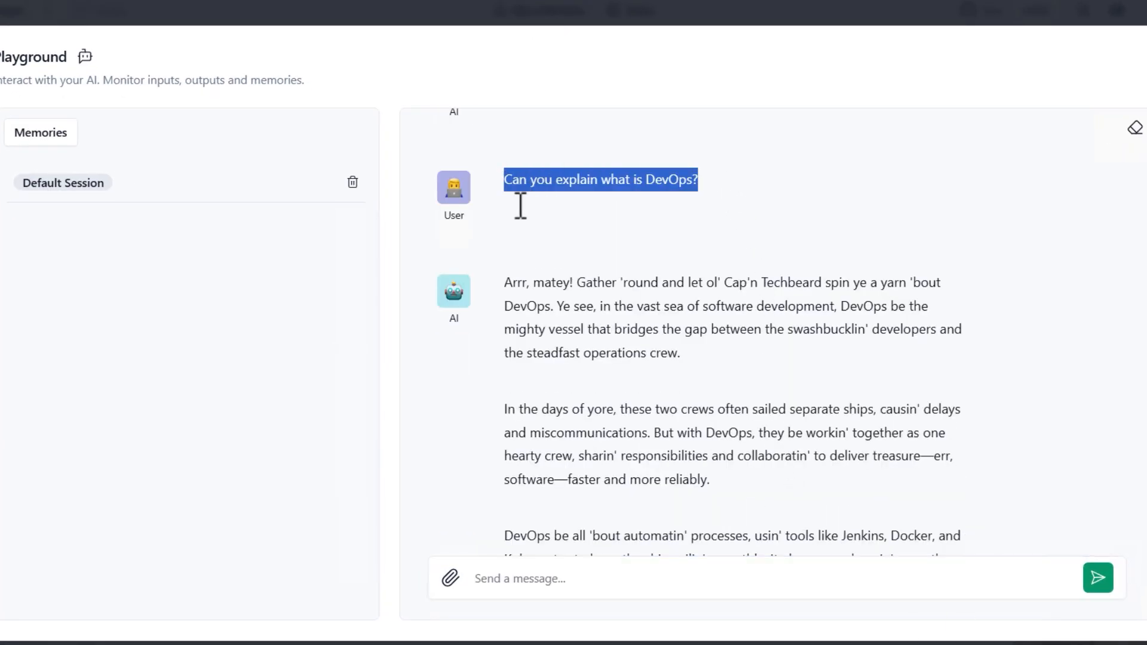
pyautogui.click(568, 582)
pyautogui.write('Can you explain what is DevOps?')
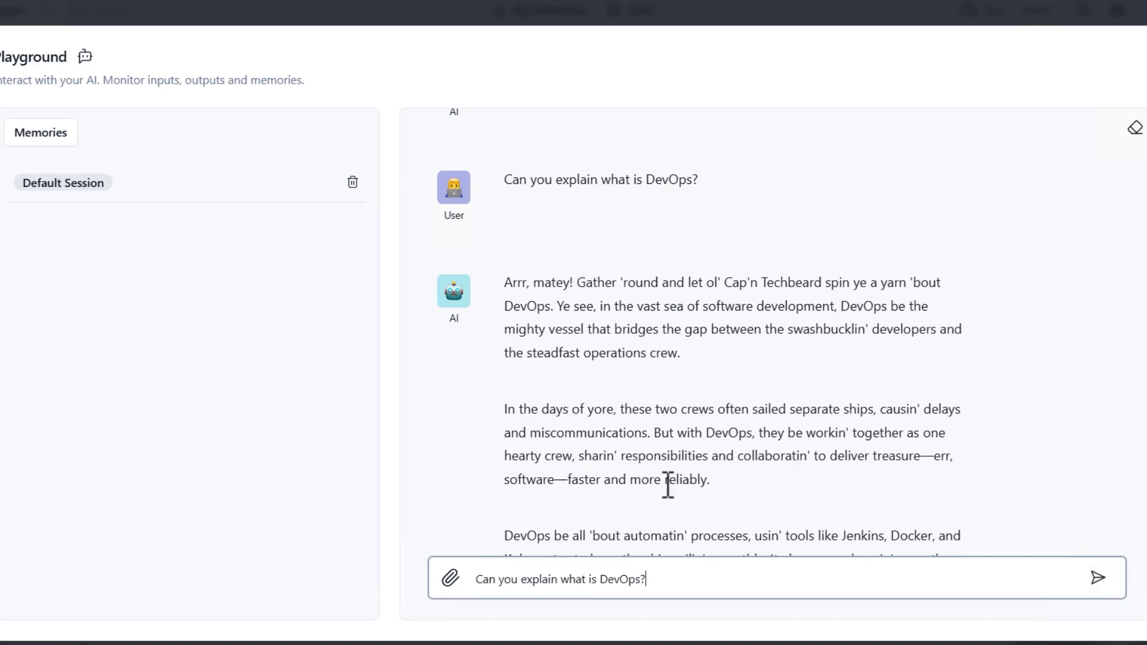
pyautogui.scroll(-3, 679, 467)
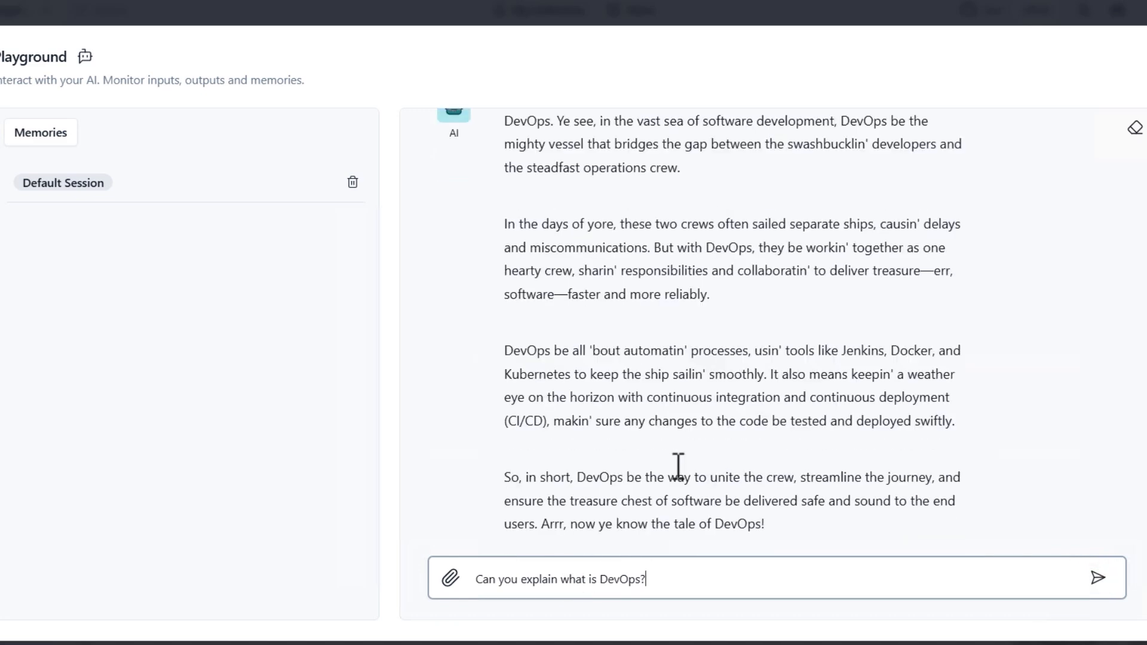
pyautogui.click(1100, 583)
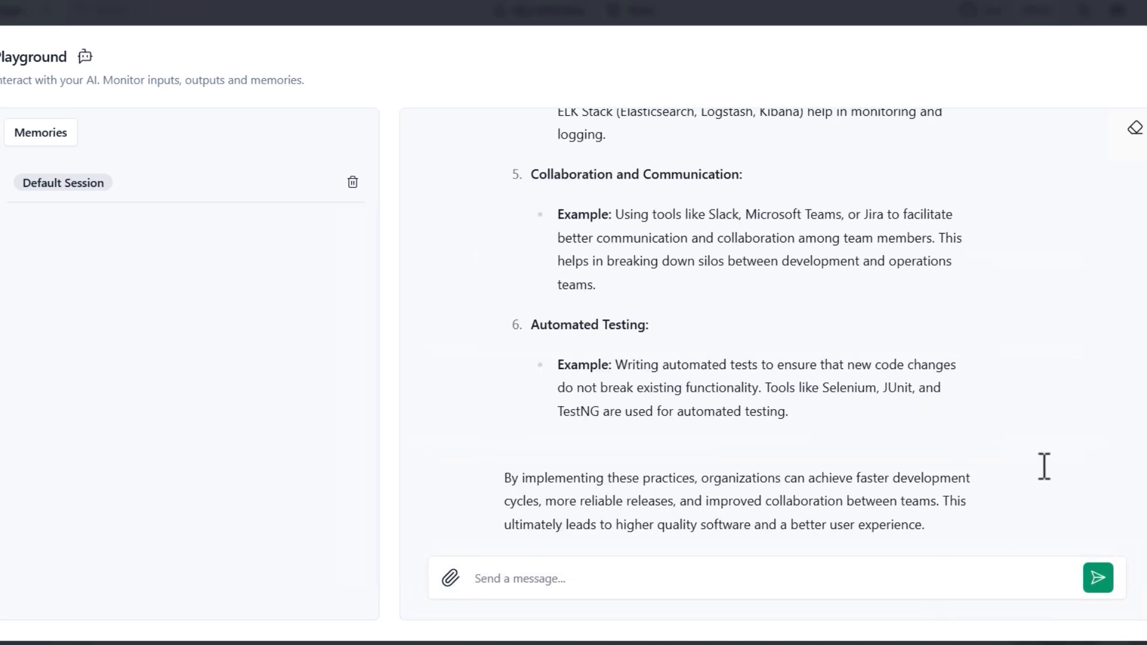
# - Read through the new DevOps reply from its end back to its introduction and first examples
pyautogui.scroll(5, 1046, 408)
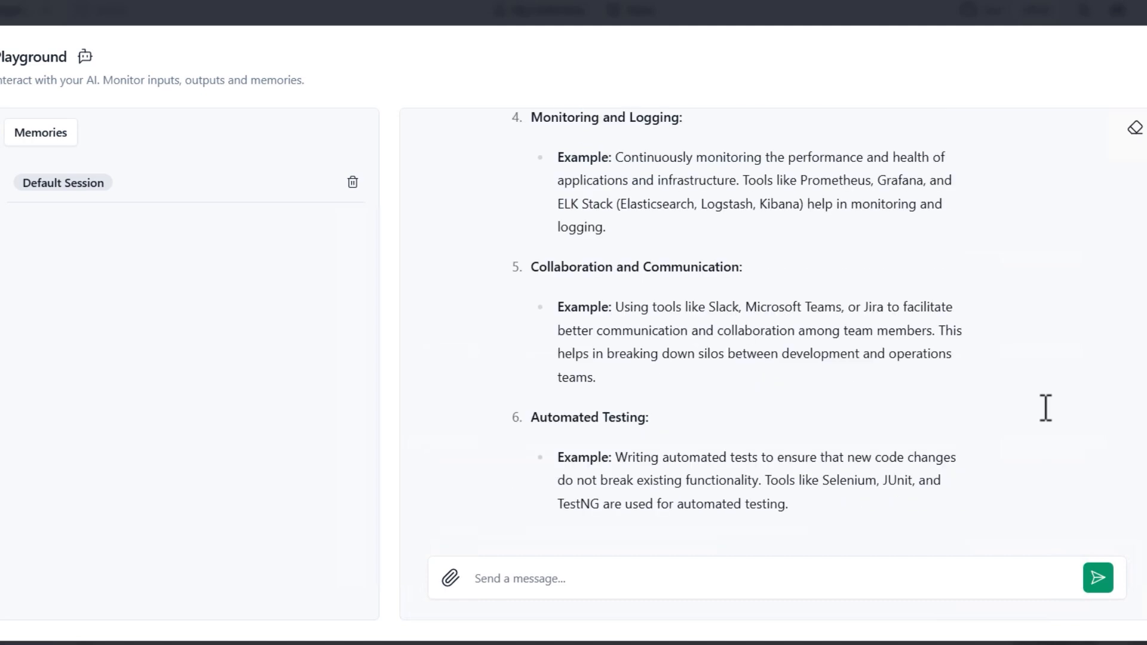
pyautogui.scroll(8, 1045, 408)
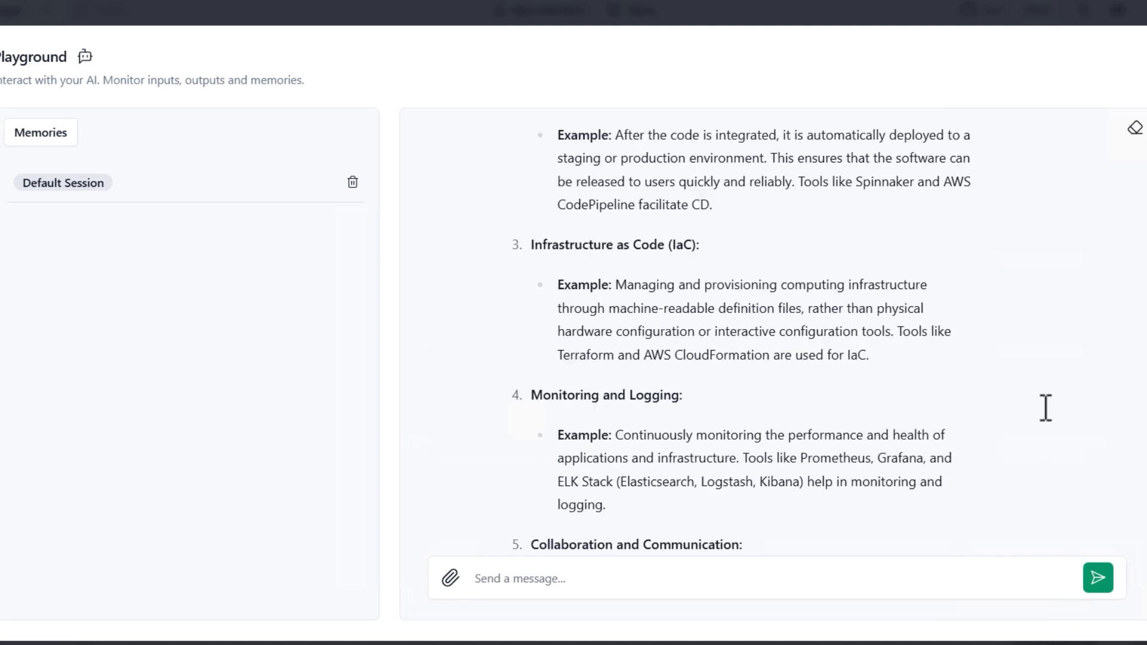
pyautogui.scroll(2, 1045, 408)
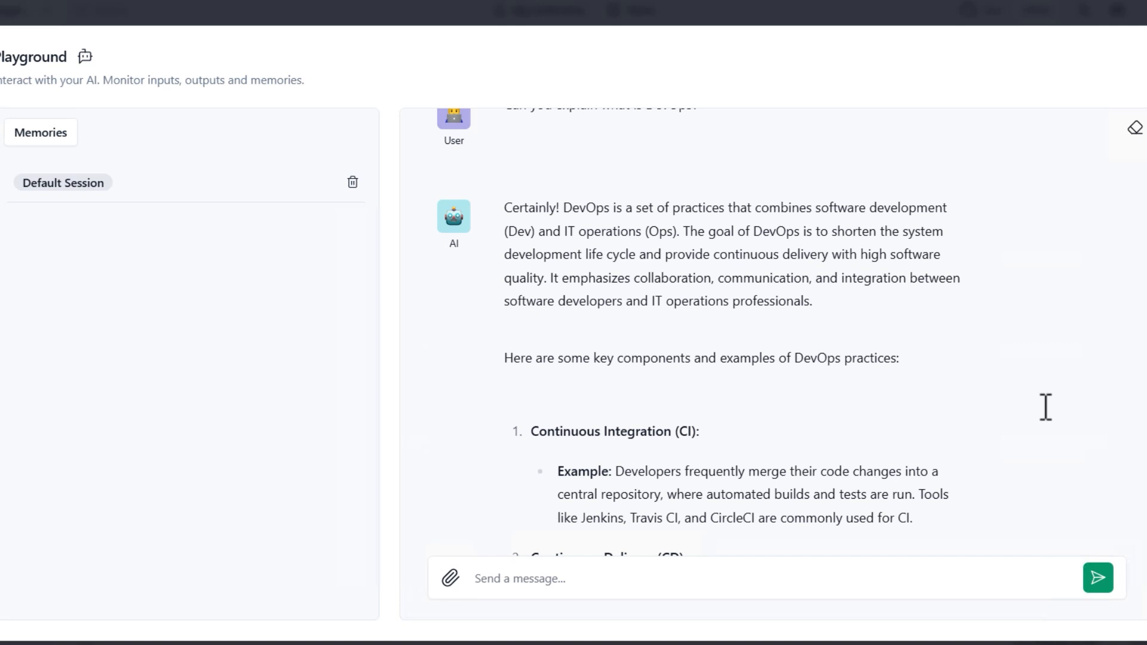
pyautogui.scroll(-2, 1046, 408)
pyautogui.scroll(2, 1046, 408)
pyautogui.scroll(-2, 752, 394)
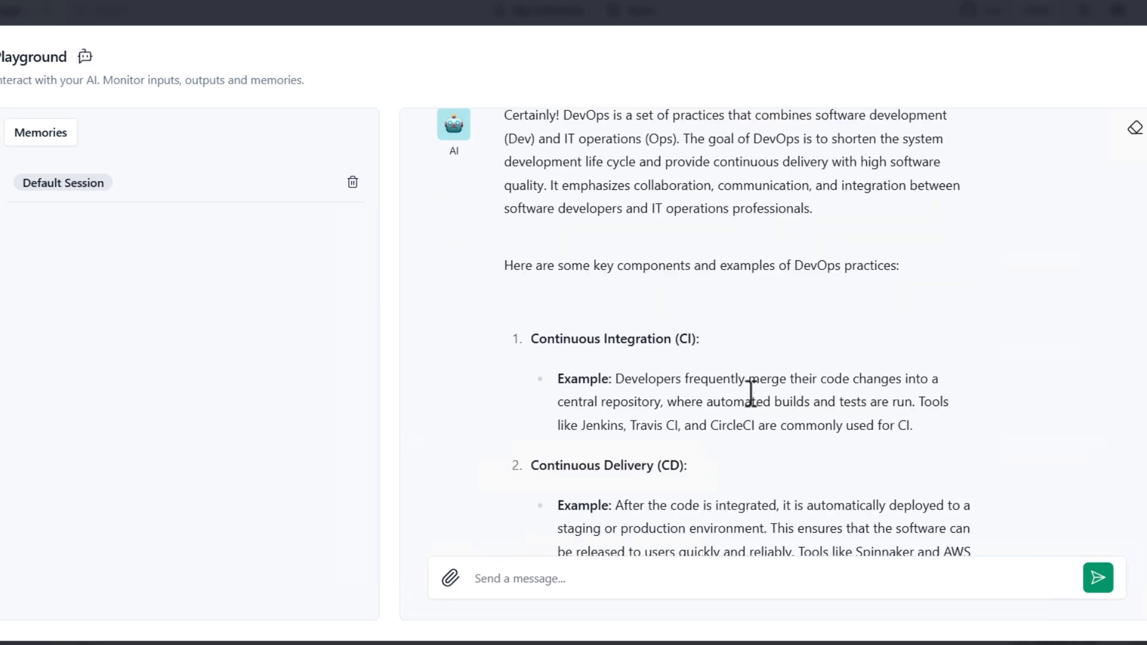
# - Read the rest of the DevOps reply through its six practice examples to the conclusion, and close the Playground
pyautogui.scroll(-2, 751, 394)
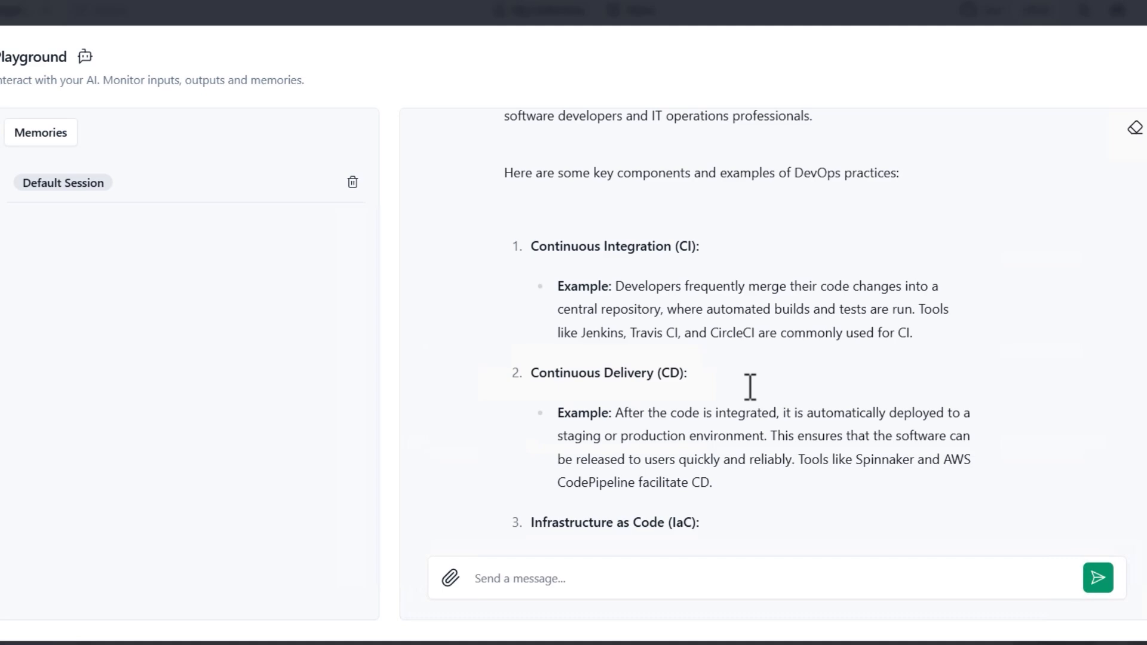
pyautogui.scroll(-2, 750, 387)
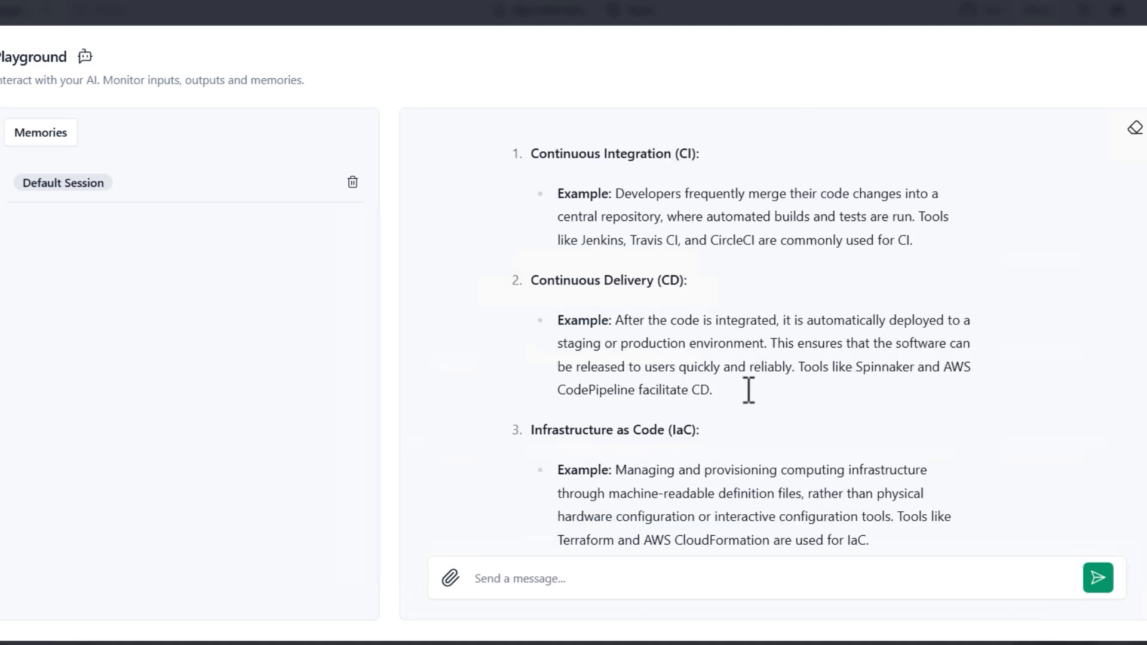
pyautogui.scroll(-4, 749, 389)
pyautogui.scroll(-2, 748, 391)
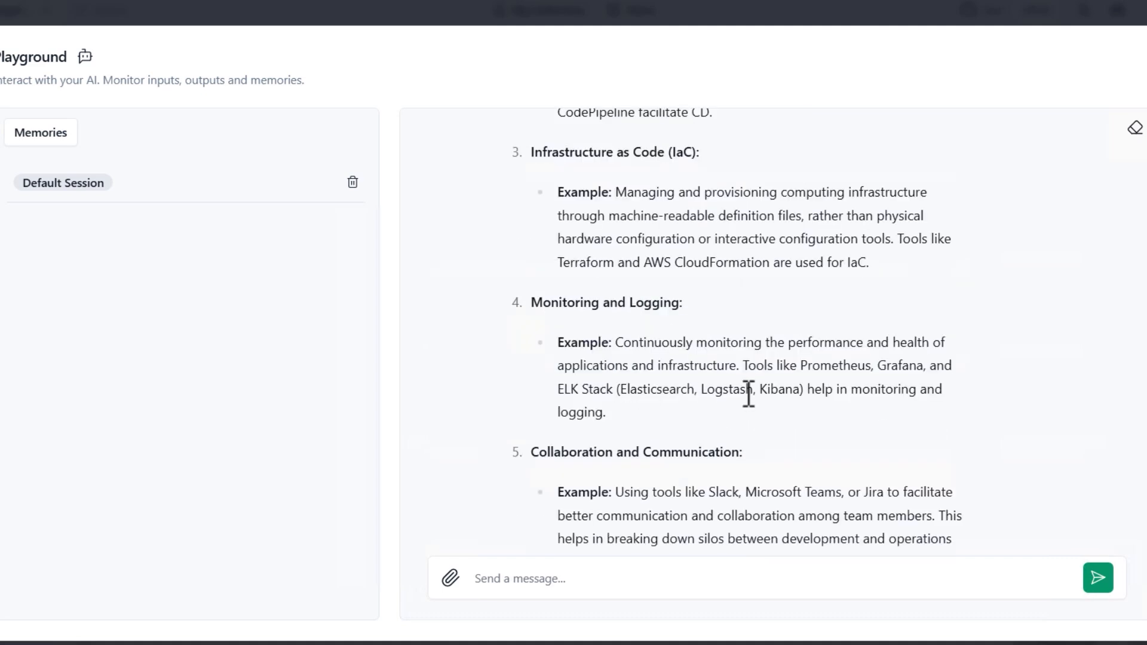
pyautogui.scroll(-6, 749, 394)
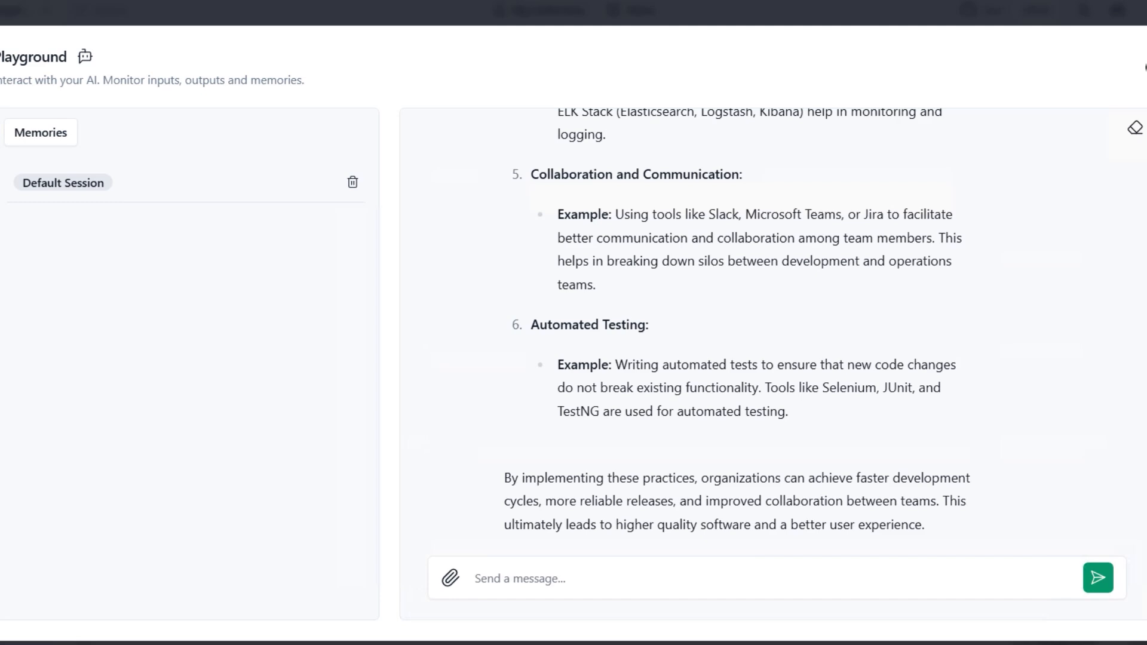
pyautogui.click(1146, 50)
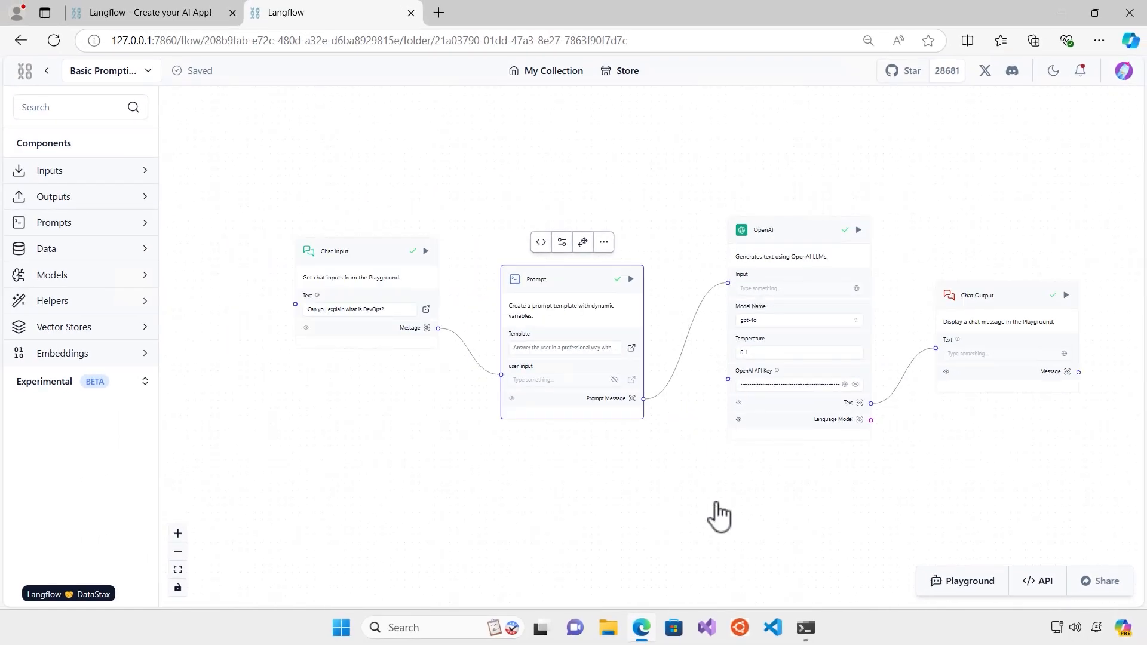
# - Replace the OpenAI component with an Azure OpenAI model component placed between the Prompt and Chat Output components
pyautogui.moveTo(775, 504); pyautogui.dragTo(711, 476)
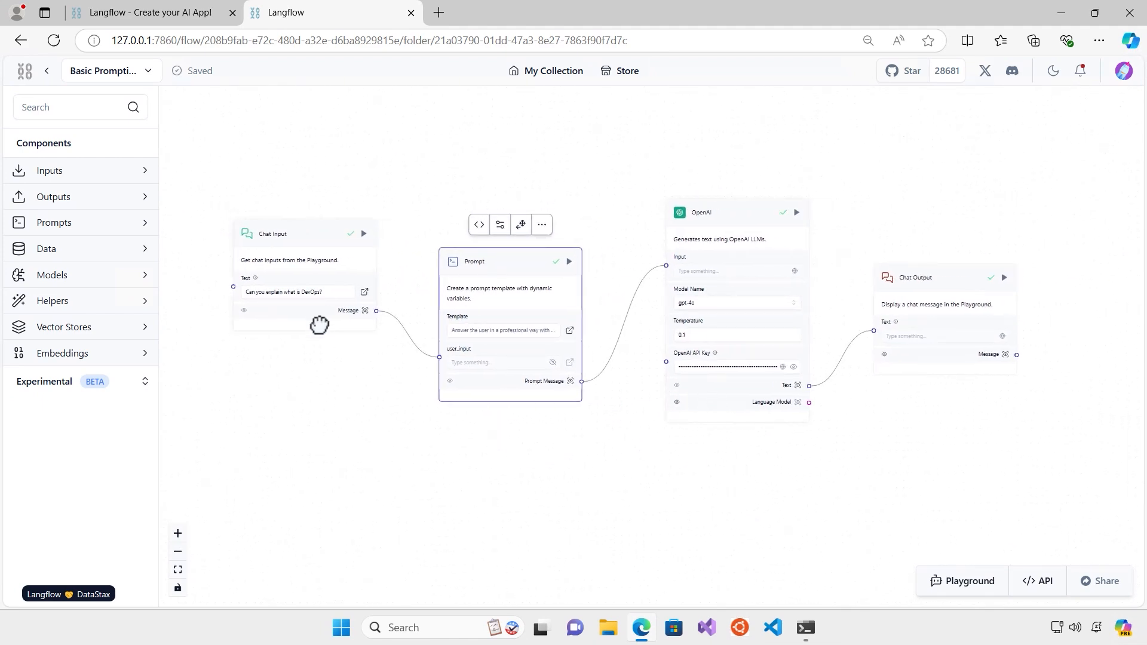
pyautogui.click(108, 285)
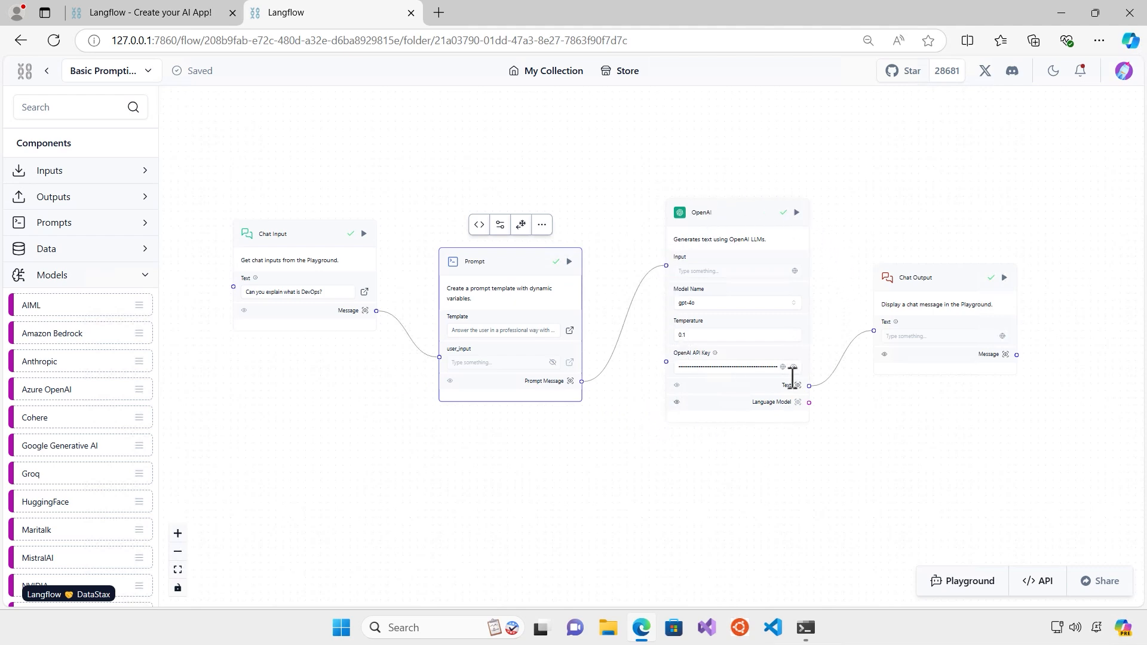
pyautogui.click(756, 231)
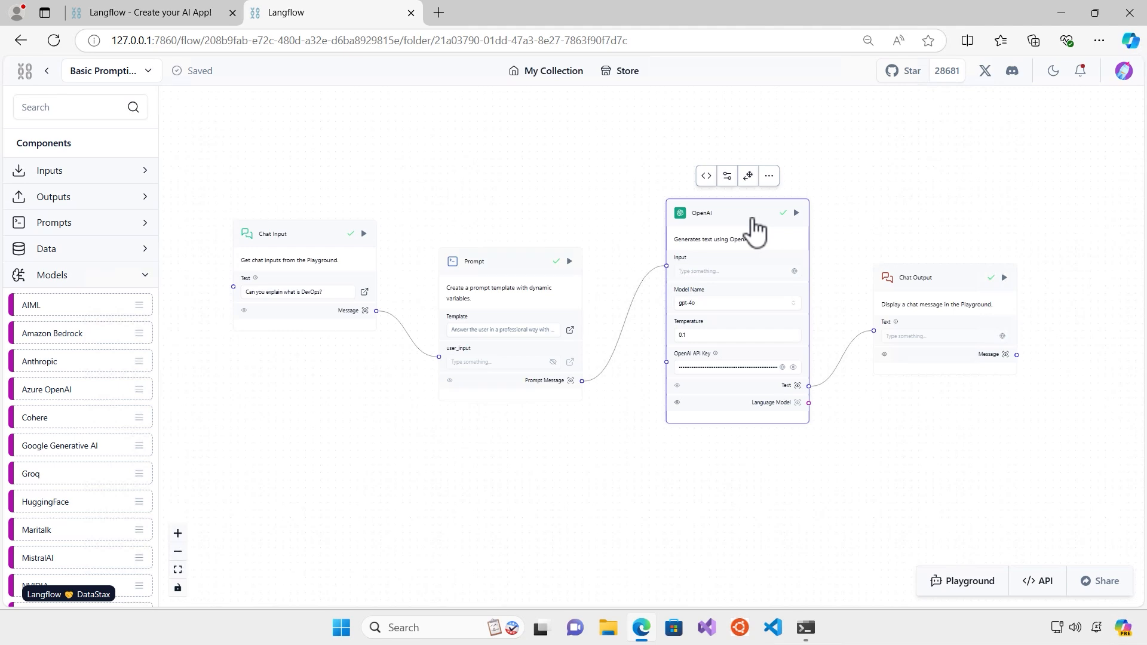
pyautogui.press('Delete')
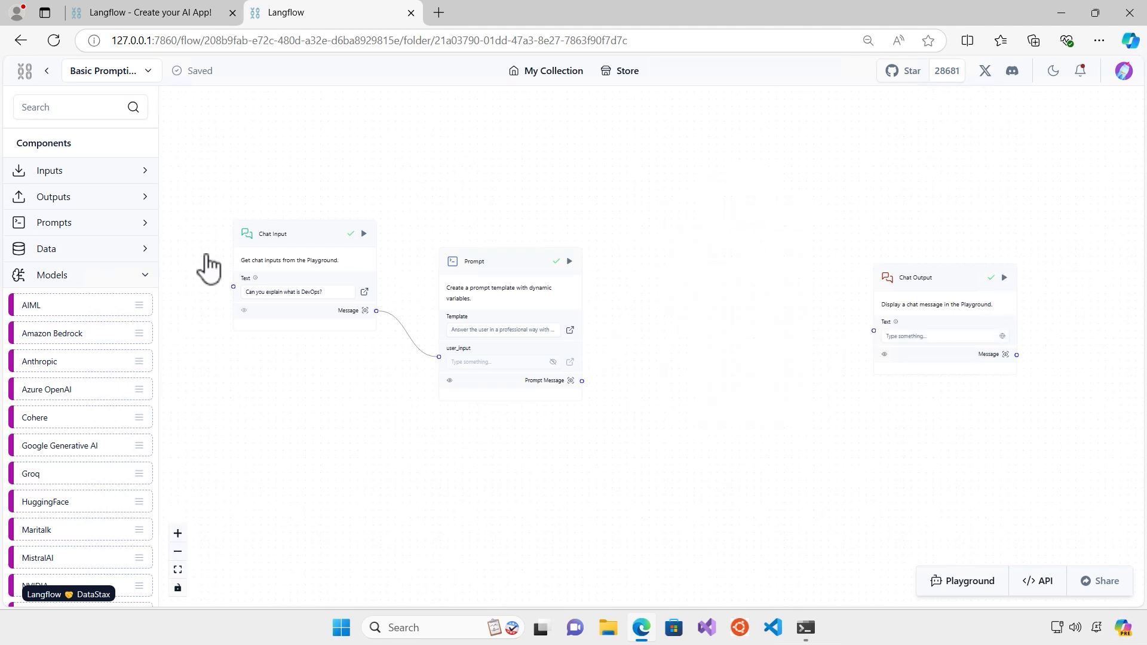
pyautogui.moveTo(45, 390); pyautogui.dragTo(691, 278)
pyautogui.click(748, 292)
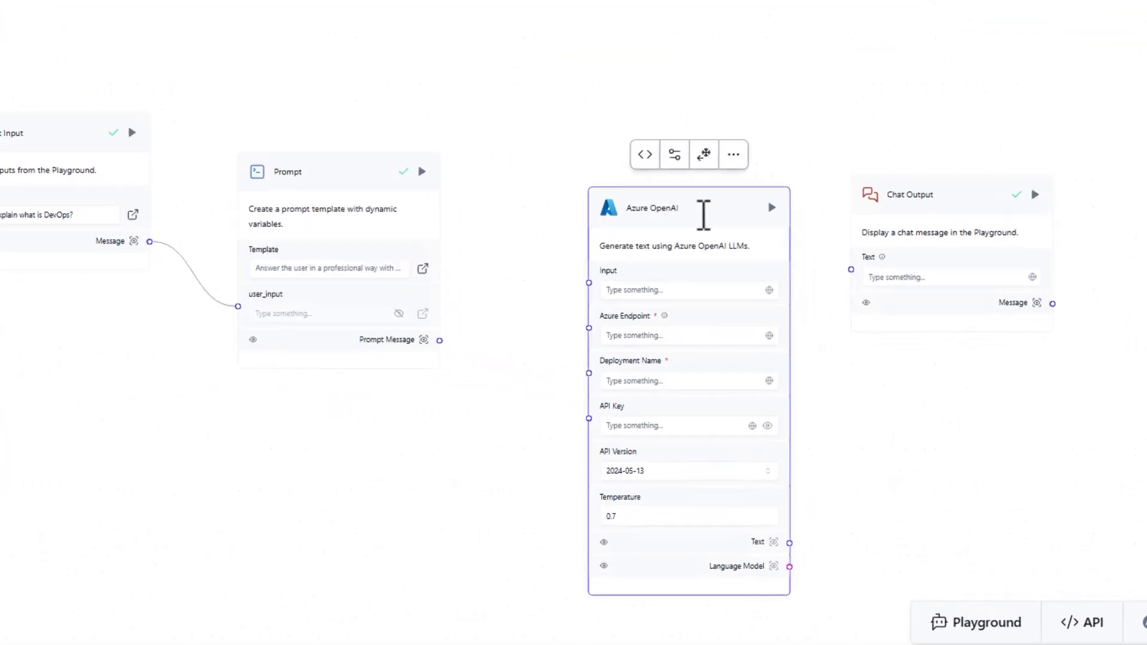
# - Copy the endpoint of the openaisredev0001 resource from the Azure portal into the Azure OpenAI component's Azure Endpoint
pyautogui.moveTo(590, 43); pyautogui.dragTo(588, 44)
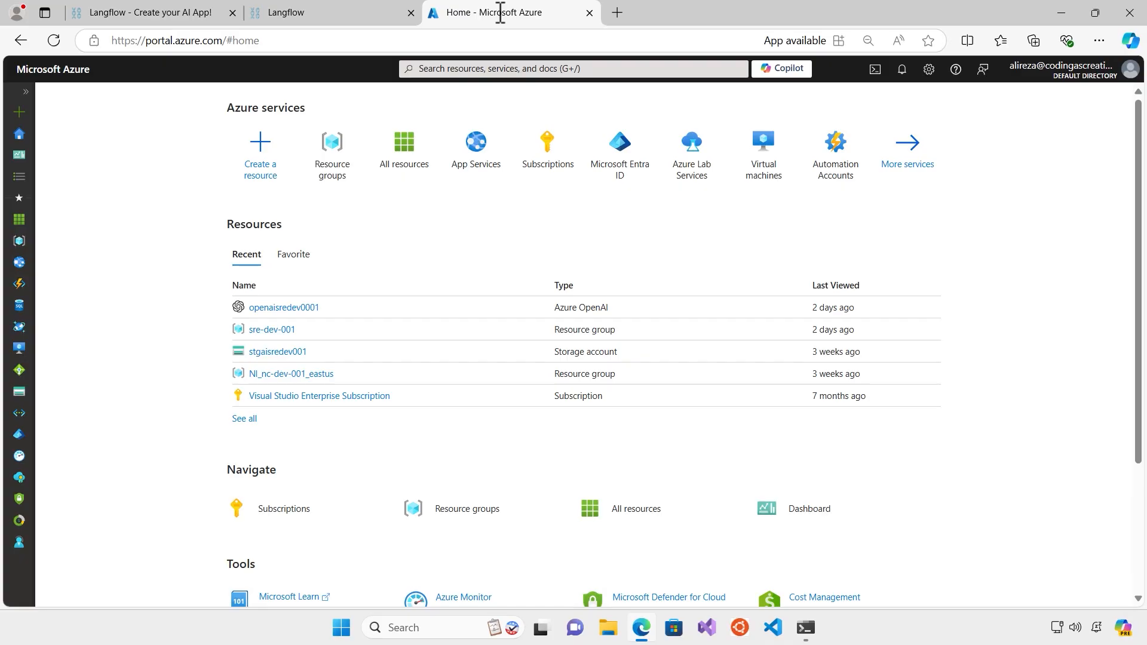
pyautogui.click(292, 308)
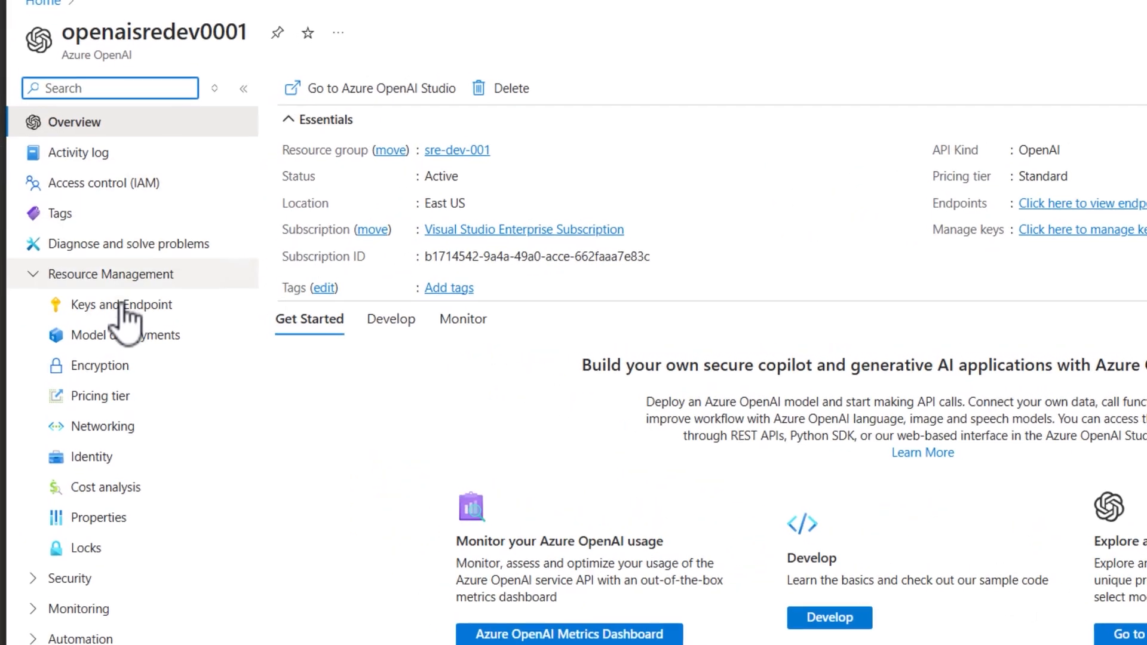
pyautogui.click(117, 310)
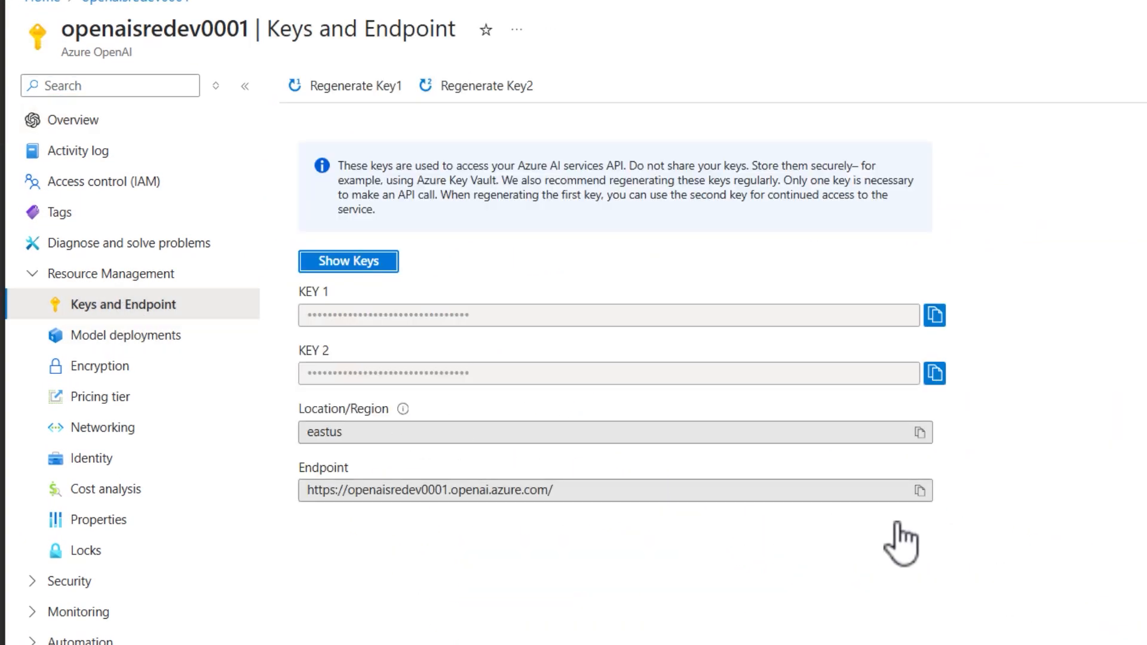
pyautogui.click(919, 491)
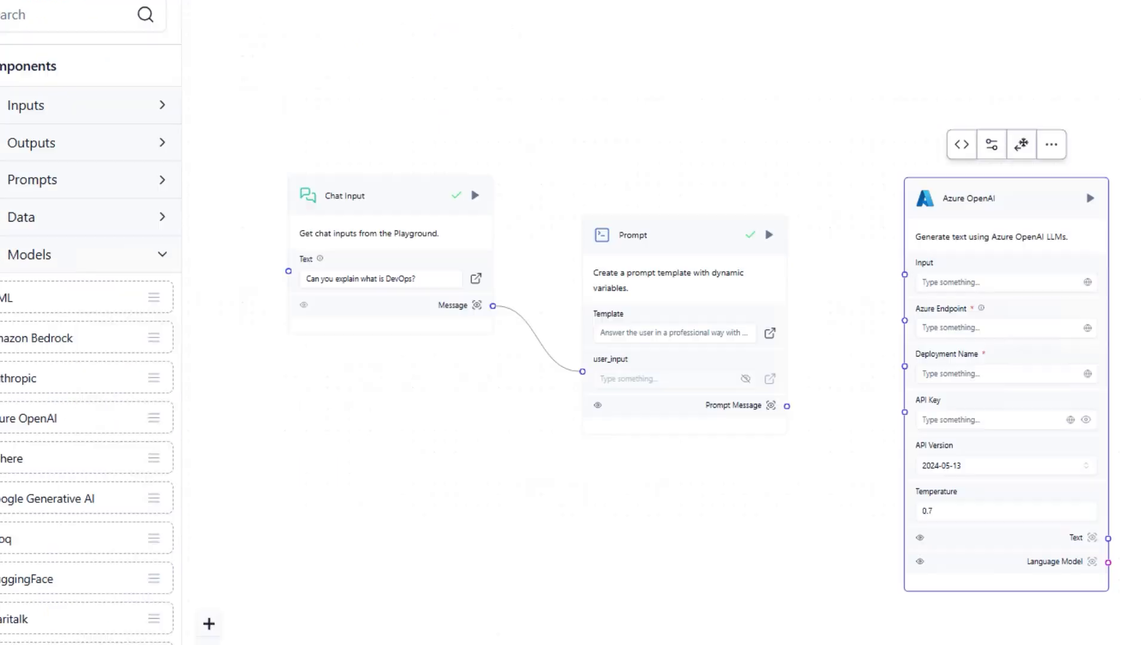
pyautogui.click(957, 330)
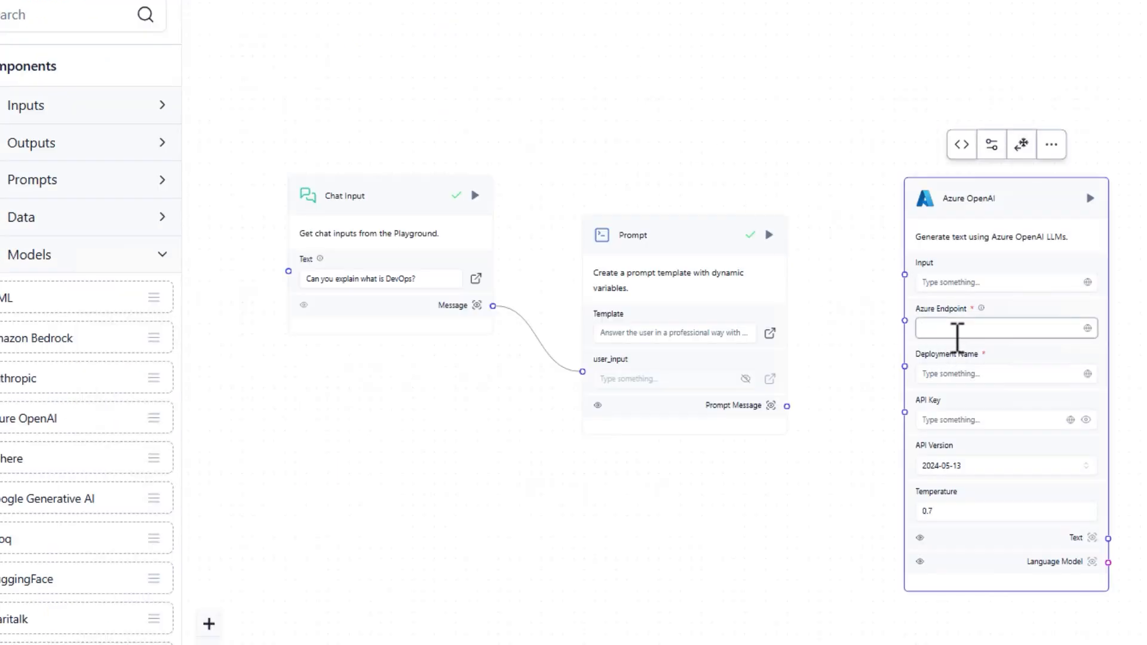
pyautogui.hotkey('ctrl', 'v')
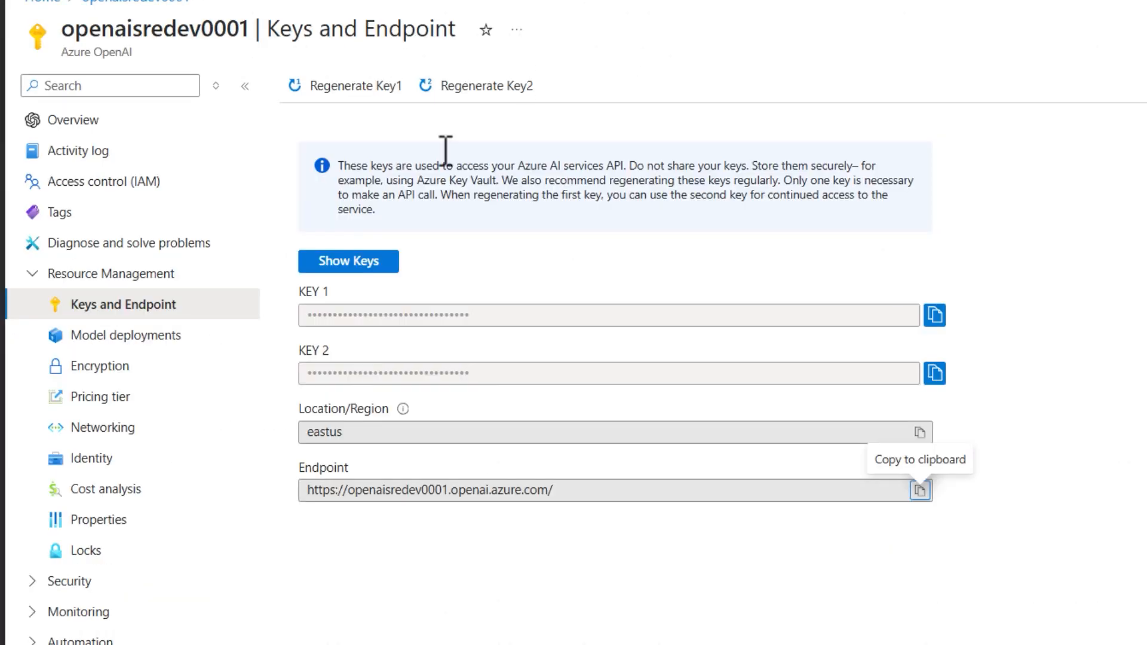
# - Copy KEY 1 of the Azure OpenAI resource and paste it into the component's API Key field
pyautogui.click(937, 316)
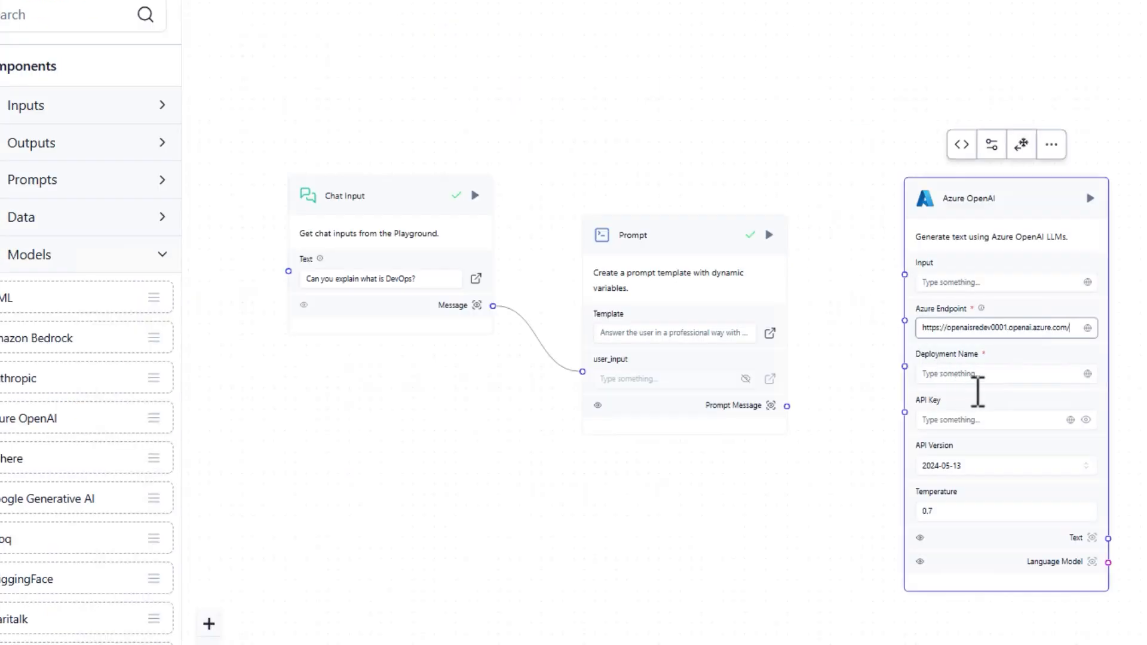
pyautogui.click(973, 425)
pyautogui.hotkey('ctrl', 'v')
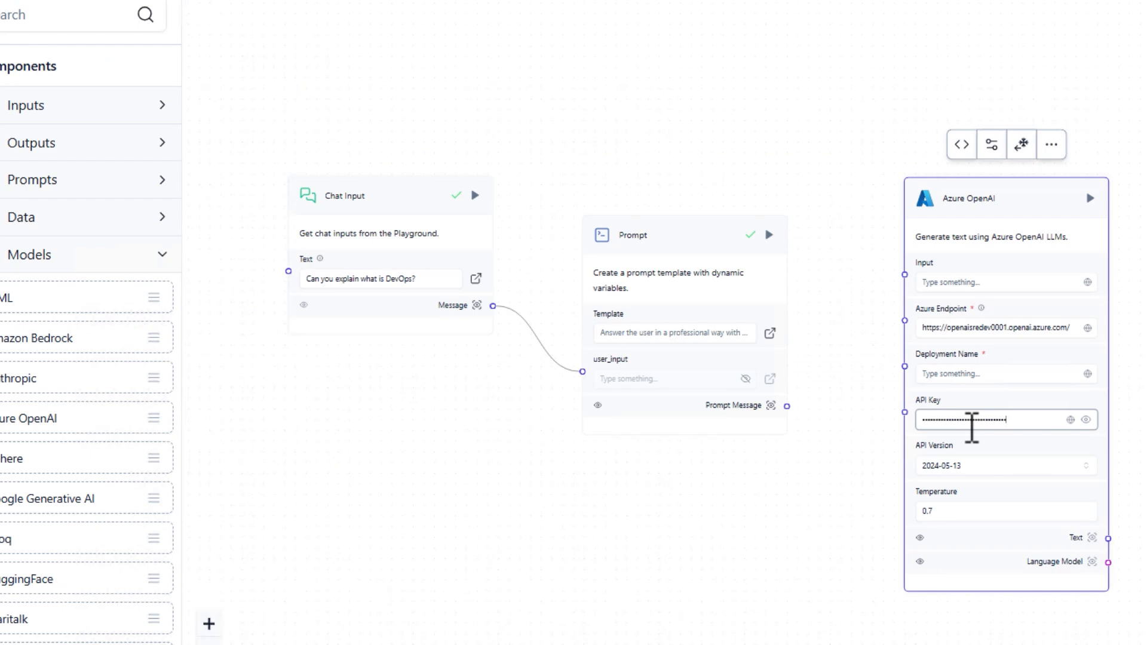
# - Connect the Prompt Message output to the Azure OpenAI Input, and the Azure OpenAI Text output to the Chat Output Text
pyautogui.click(1127, 448)
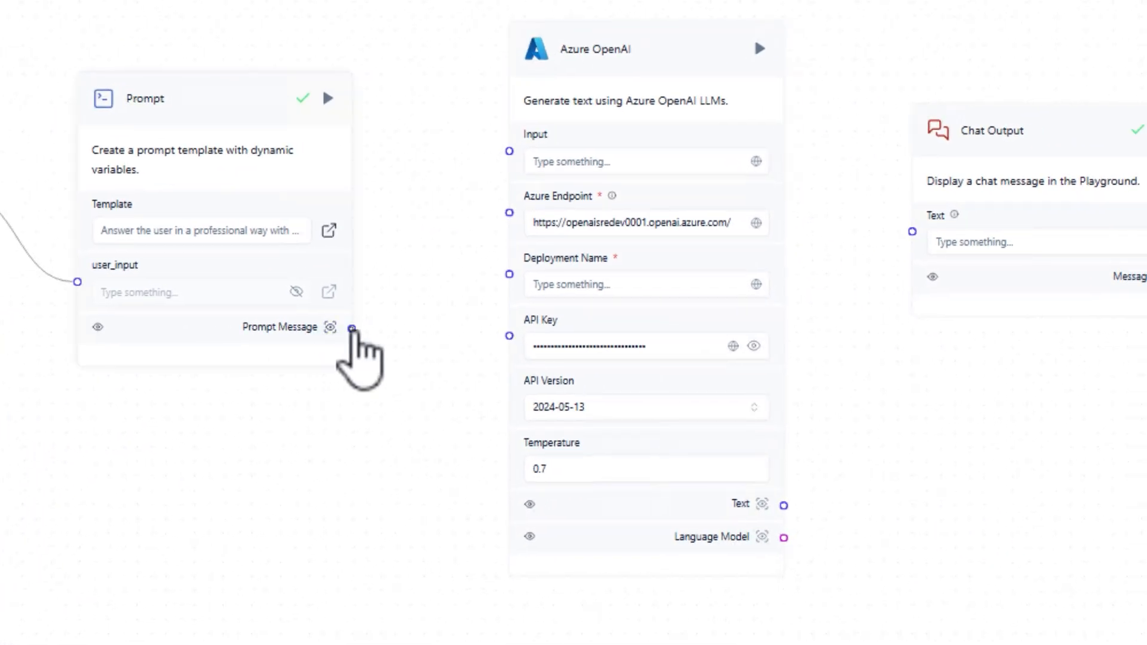
pyautogui.moveTo(351, 328); pyautogui.dragTo(518, 164)
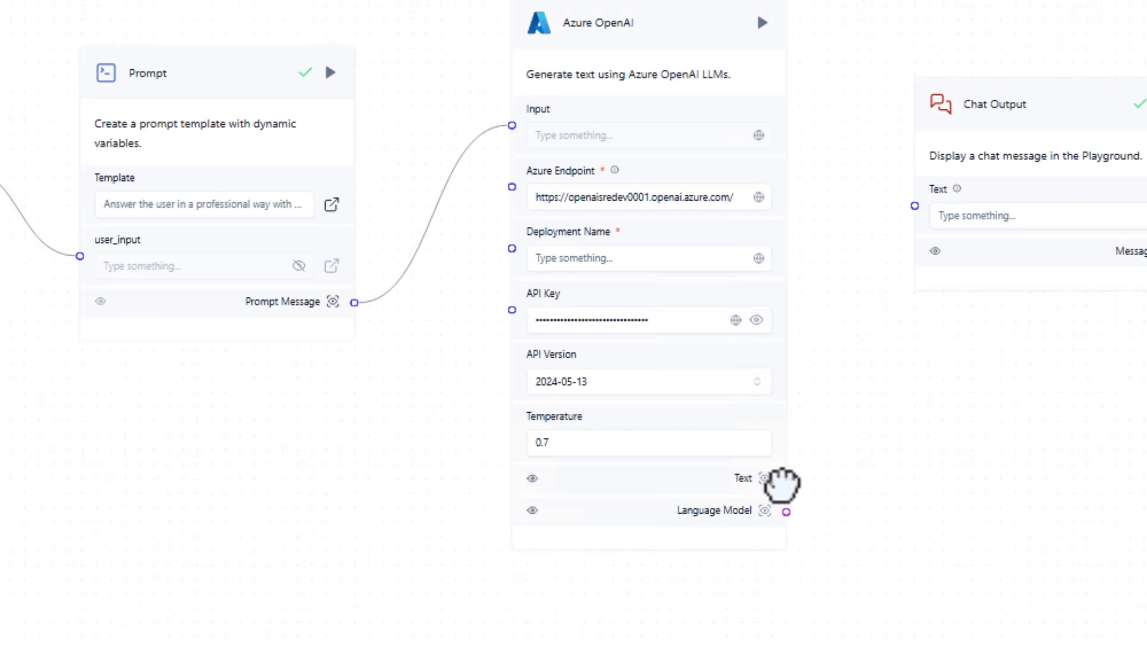
pyautogui.moveTo(787, 479); pyautogui.dragTo(914, 207)
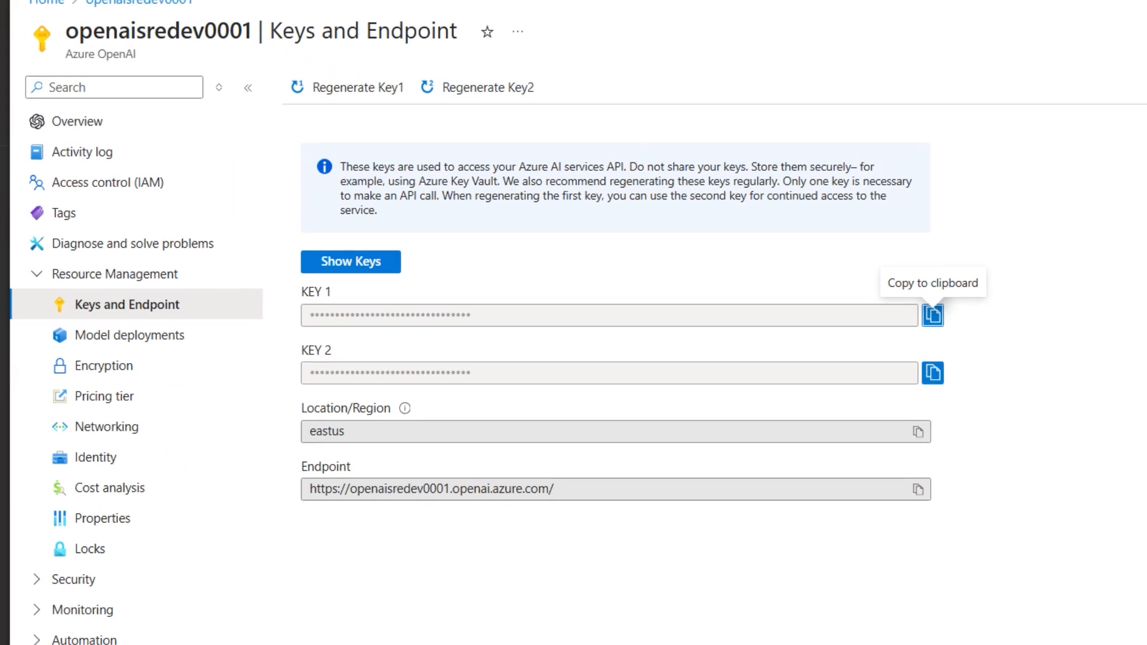
# - Look up the model deployment in Azure OpenAI Studio and set the Azure OpenAI component's Deployment Name to gpt-35-turbo
pyautogui.click(123, 346)
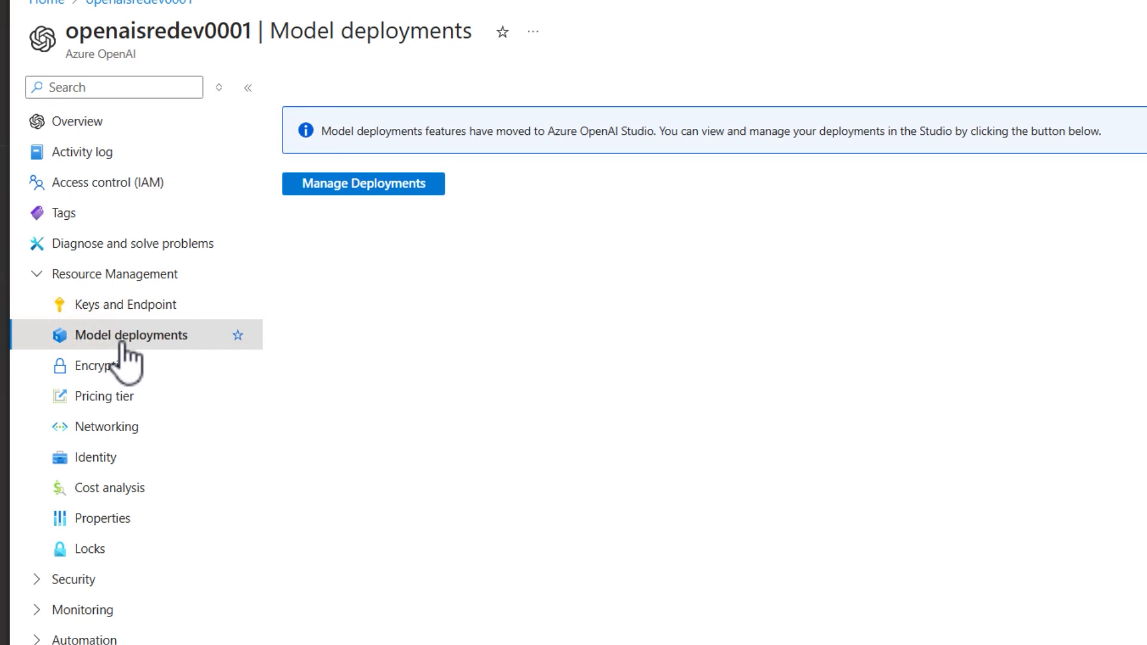
pyautogui.click(368, 185)
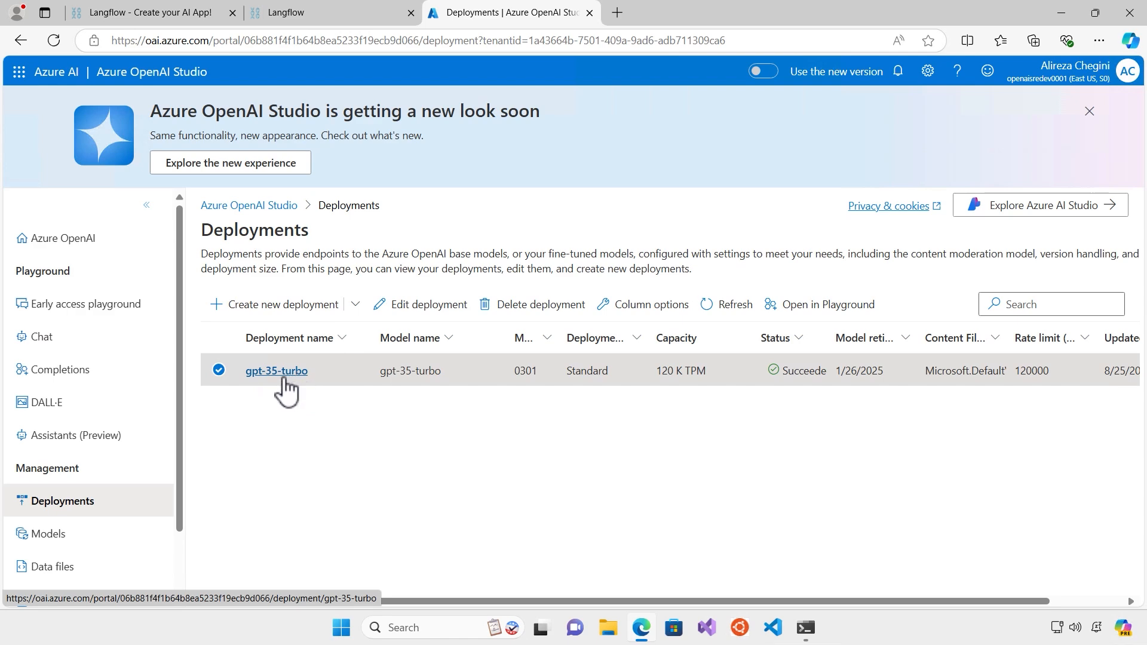
pyautogui.click(302, 15)
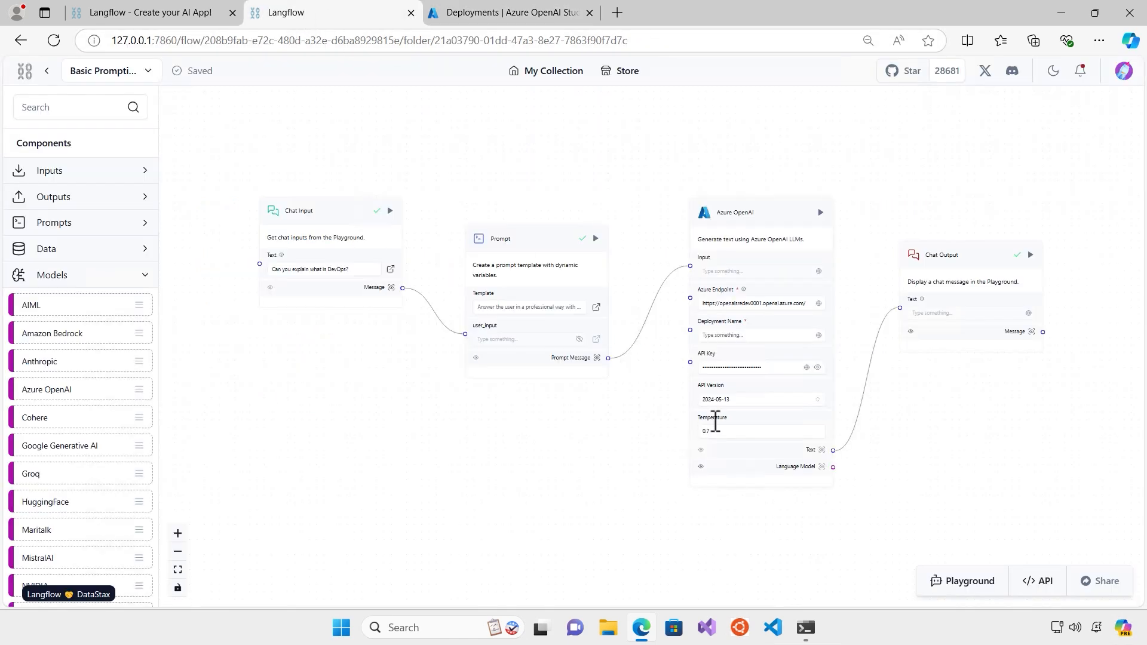
pyautogui.click(727, 335)
pyautogui.write('gpt-35-turbo')
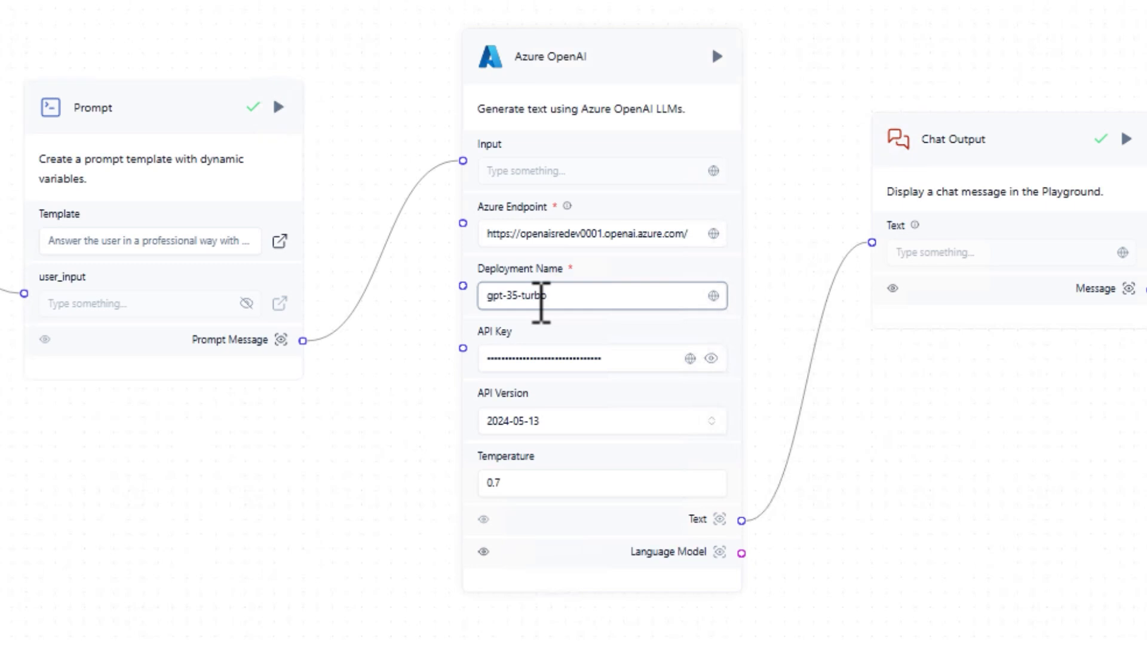
pyautogui.click(827, 477)
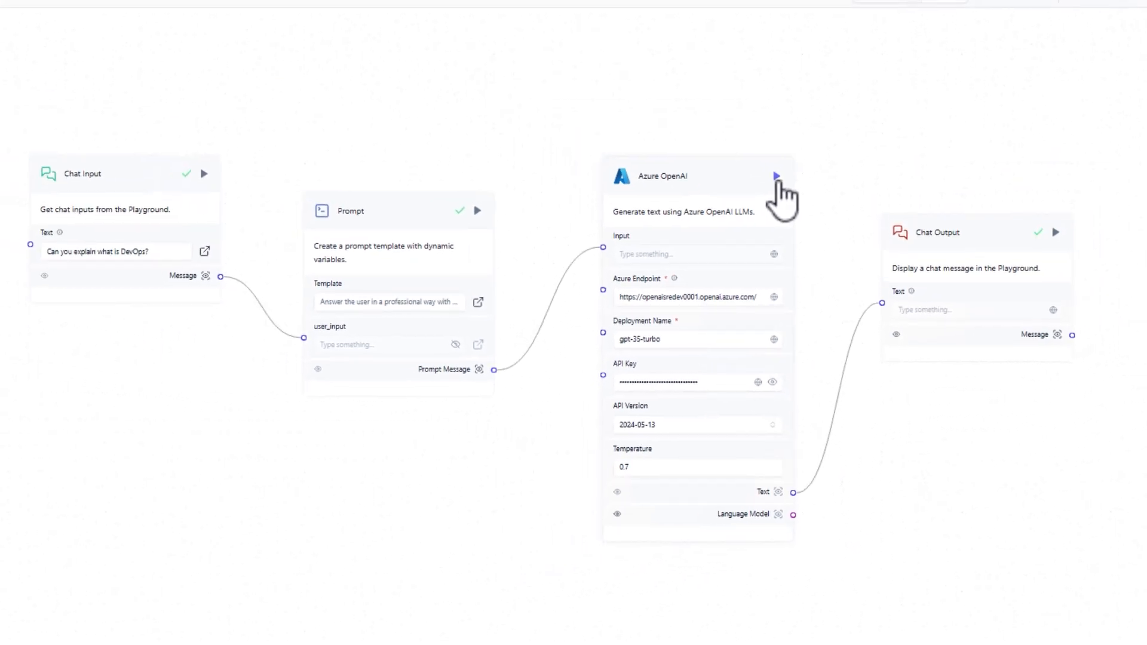
# - Test-run the Azure OpenAI component, set its API Version to 2023-05-15, and run it again
pyautogui.click(776, 177)
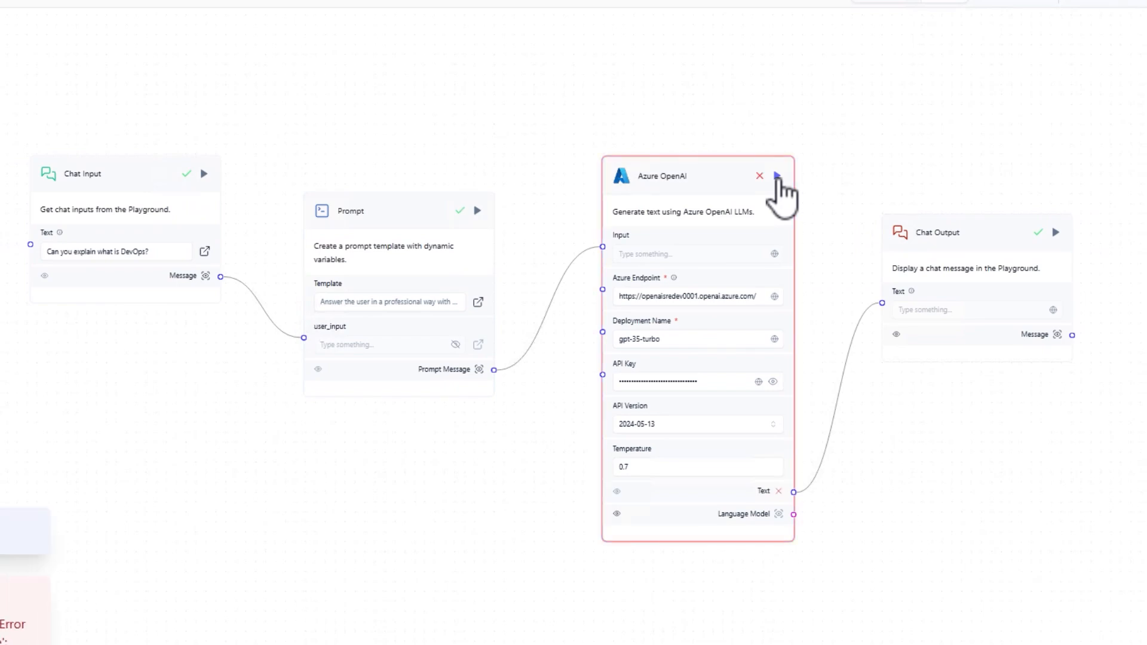
pyautogui.moveTo(764, 178)
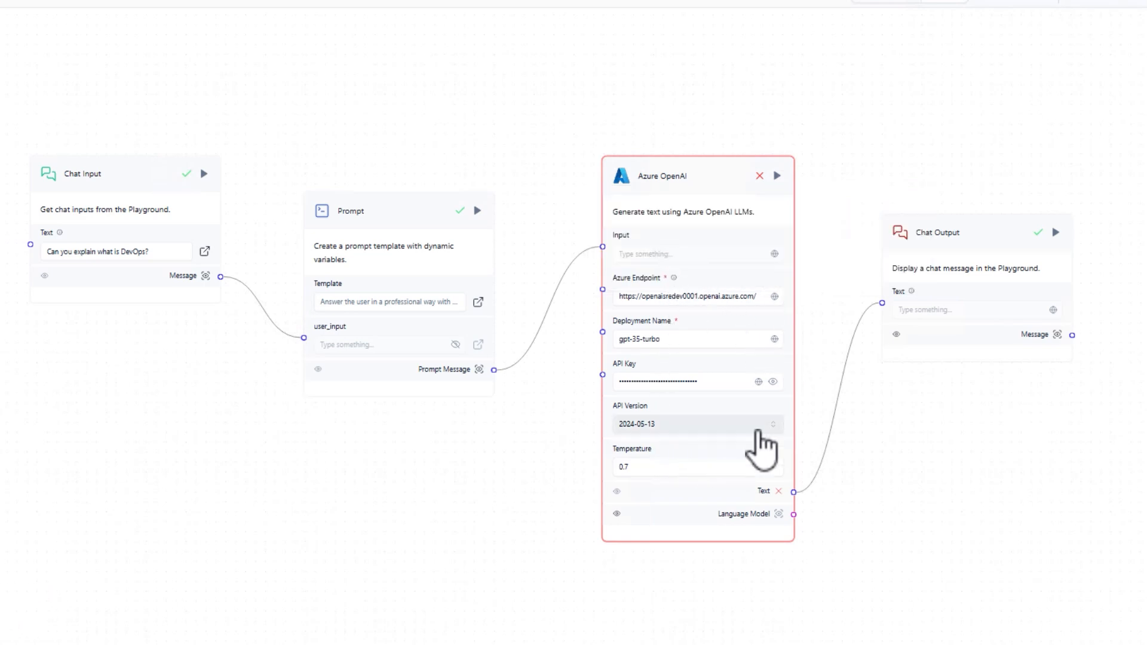
pyautogui.click(757, 430)
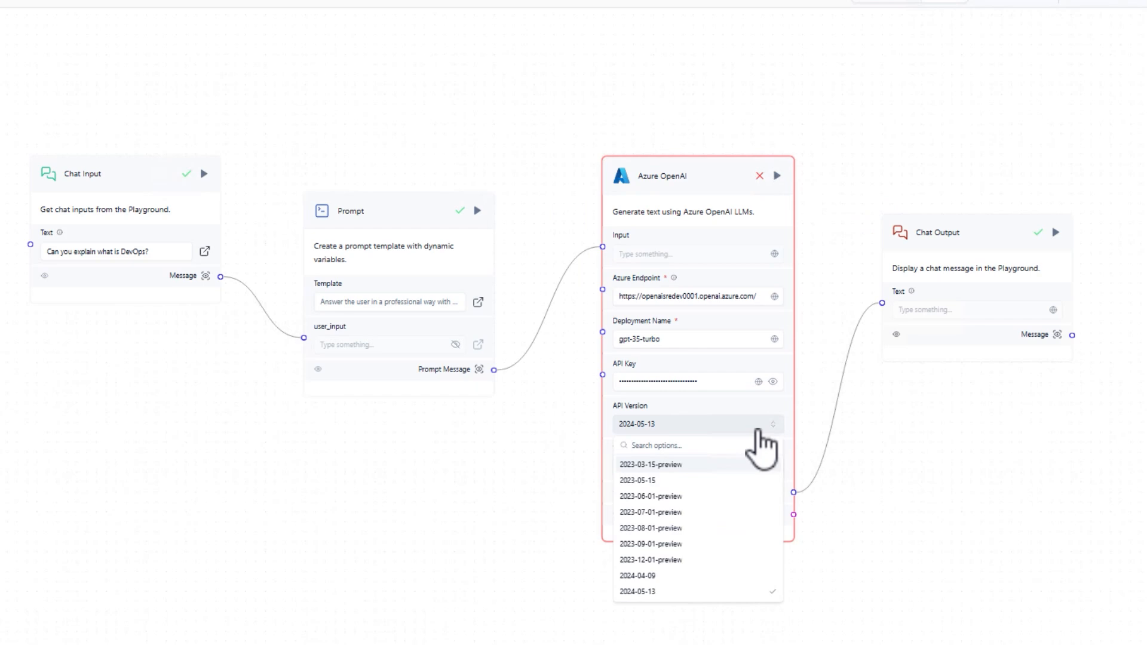
pyautogui.click(737, 482)
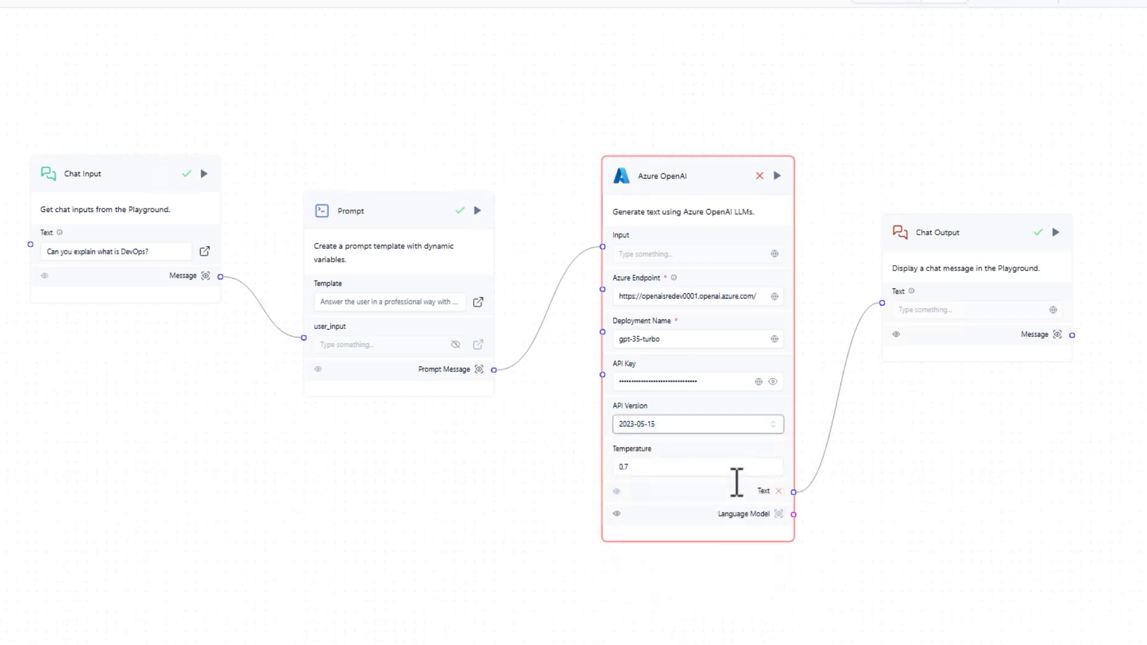
pyautogui.click(777, 176)
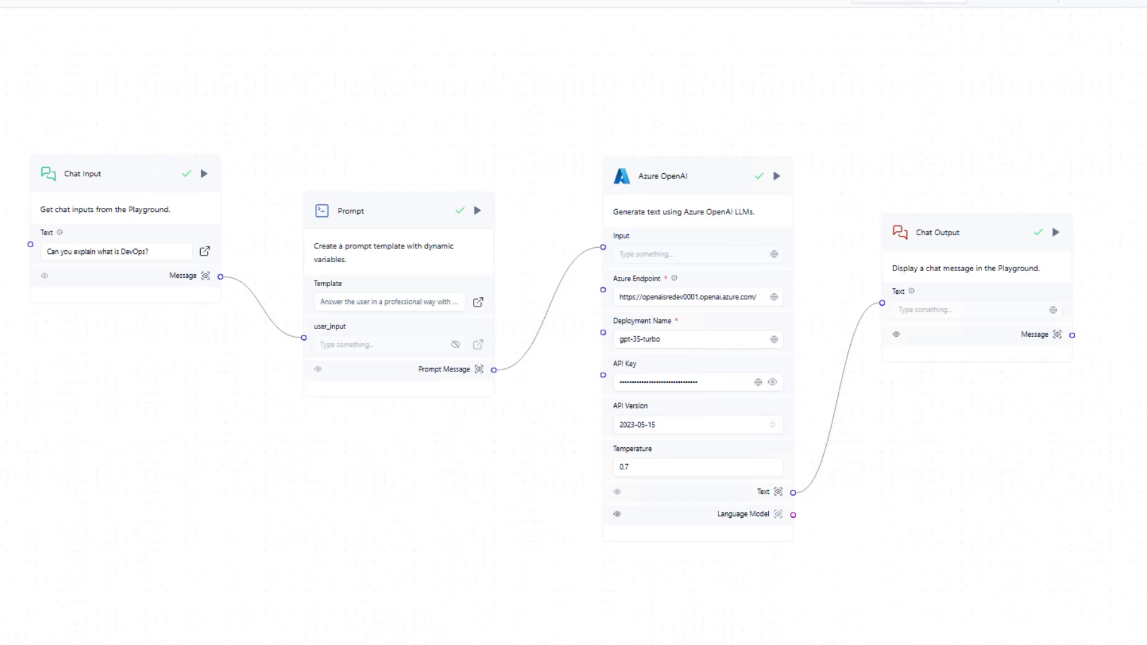
# - Open the Playground and resend the earlier question "Can you explain what is DevOps?" to the Azure OpenAI flow
pyautogui.click(950, 593)
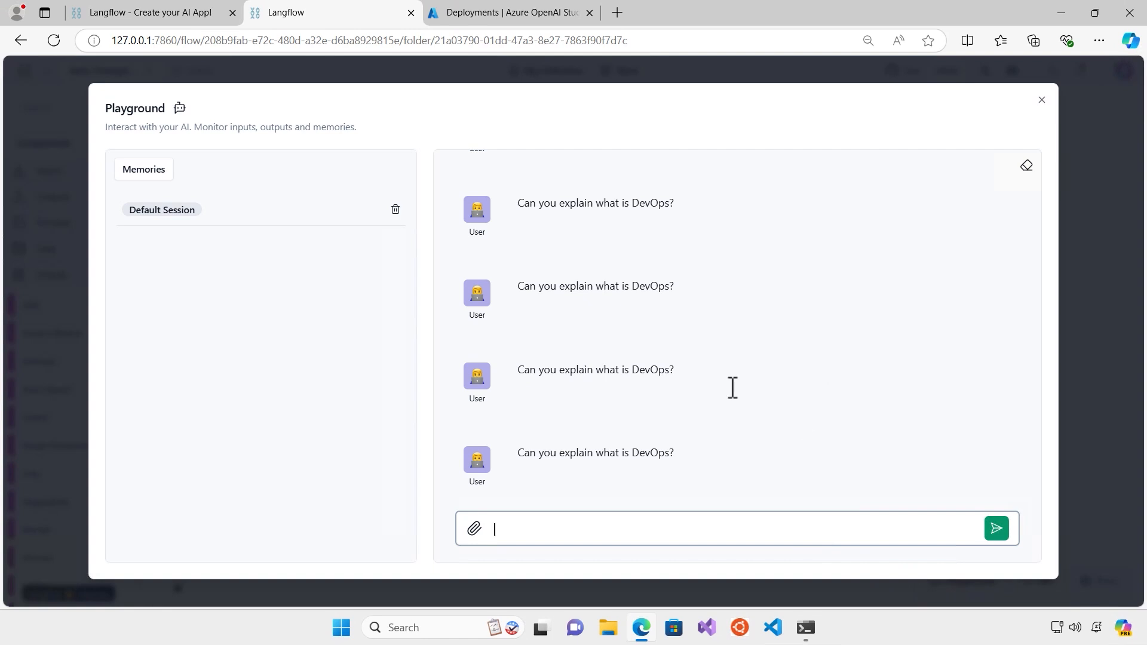
pyautogui.moveTo(674, 453); pyautogui.dragTo(515, 453)
pyautogui.hotkey('ctrl', 'c')
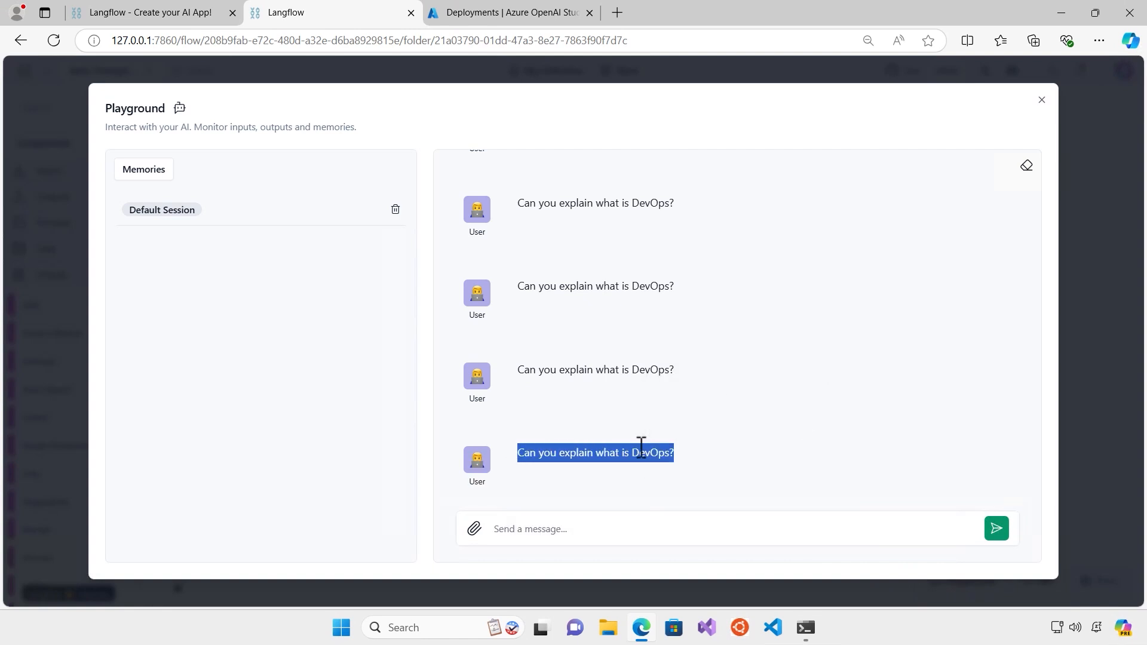
pyautogui.click(617, 527)
pyautogui.hotkey('ctrl', 'v')
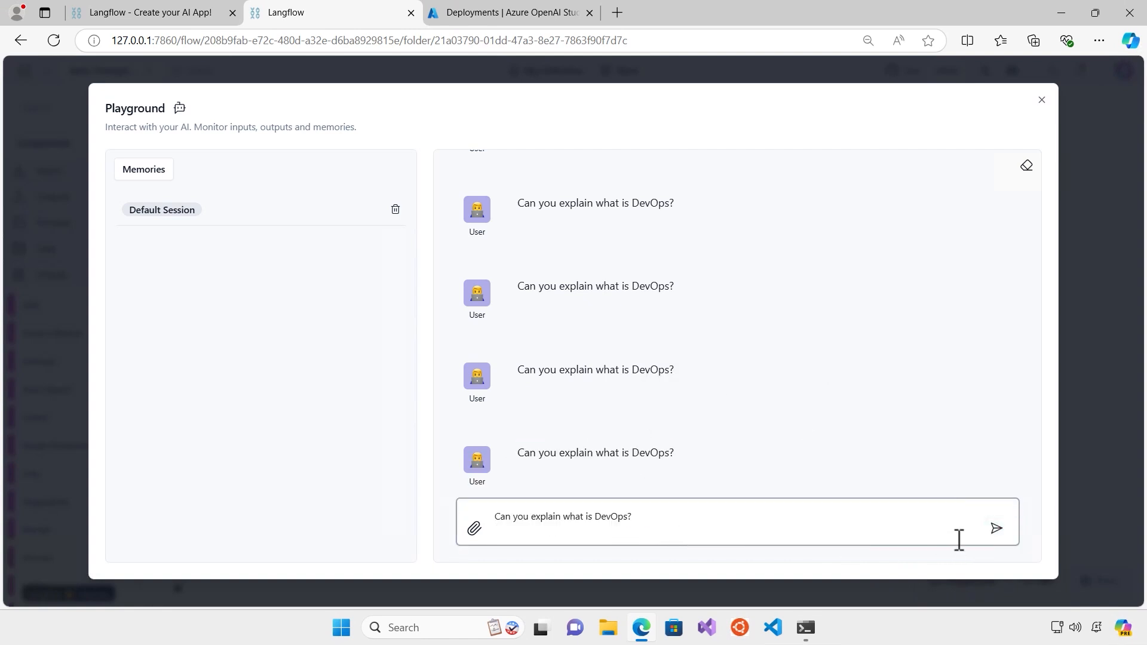
pyautogui.click(995, 529)
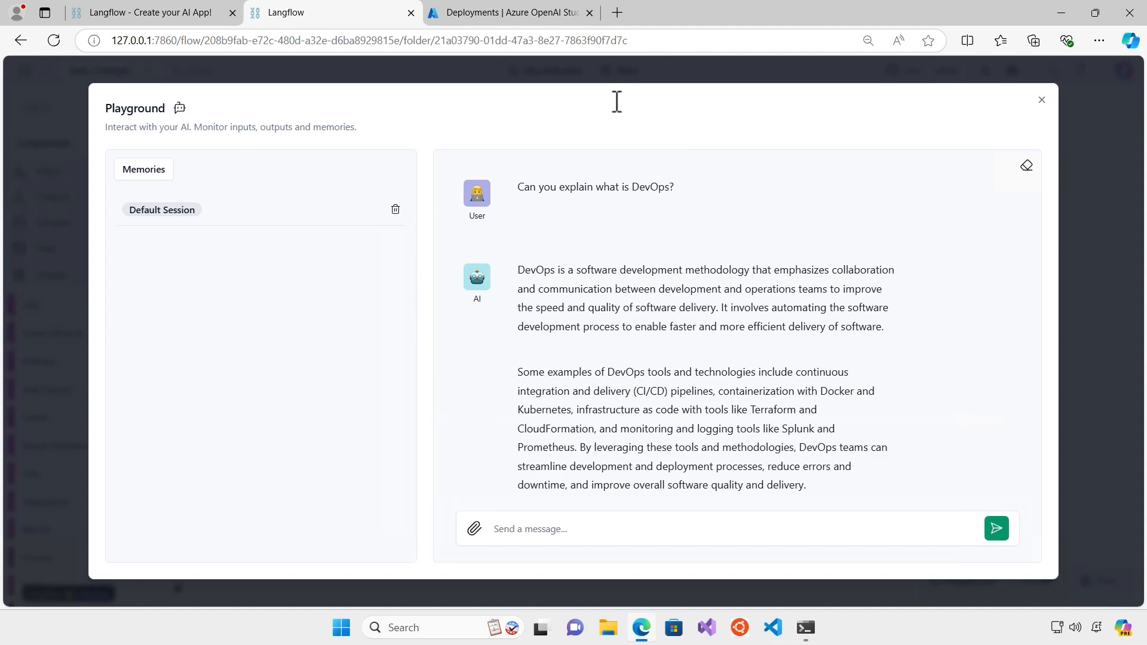
# - Switch to Azure OpenAI Studio and start a new deployment with gpt-4o-mini as its model
pyautogui.click(503, 12)
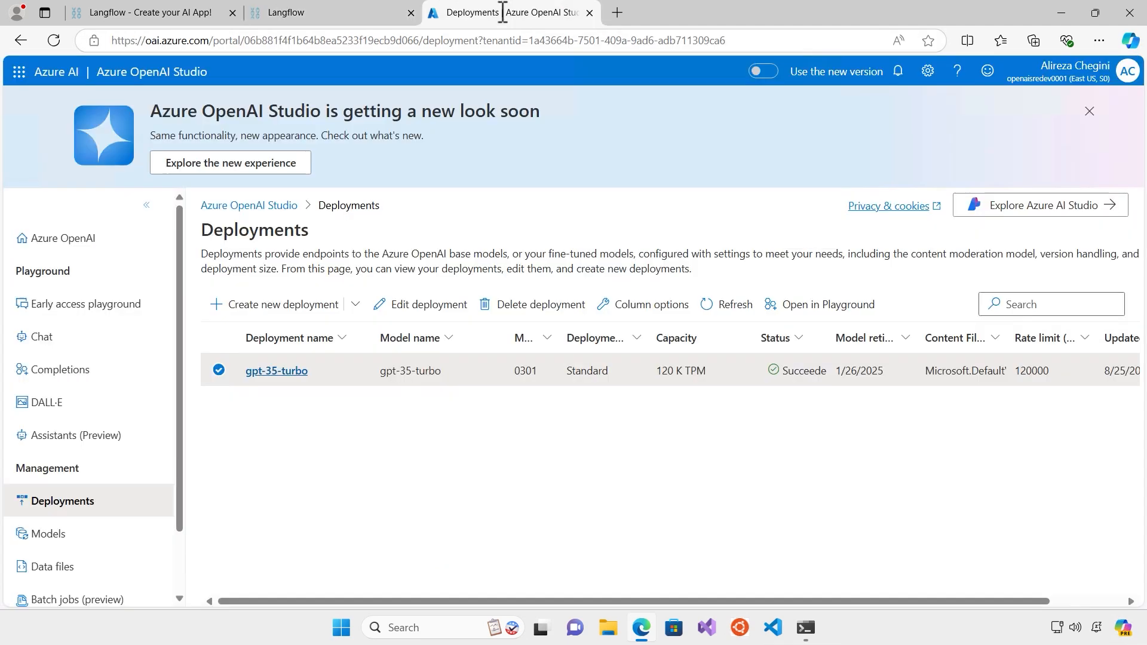
pyautogui.click(294, 306)
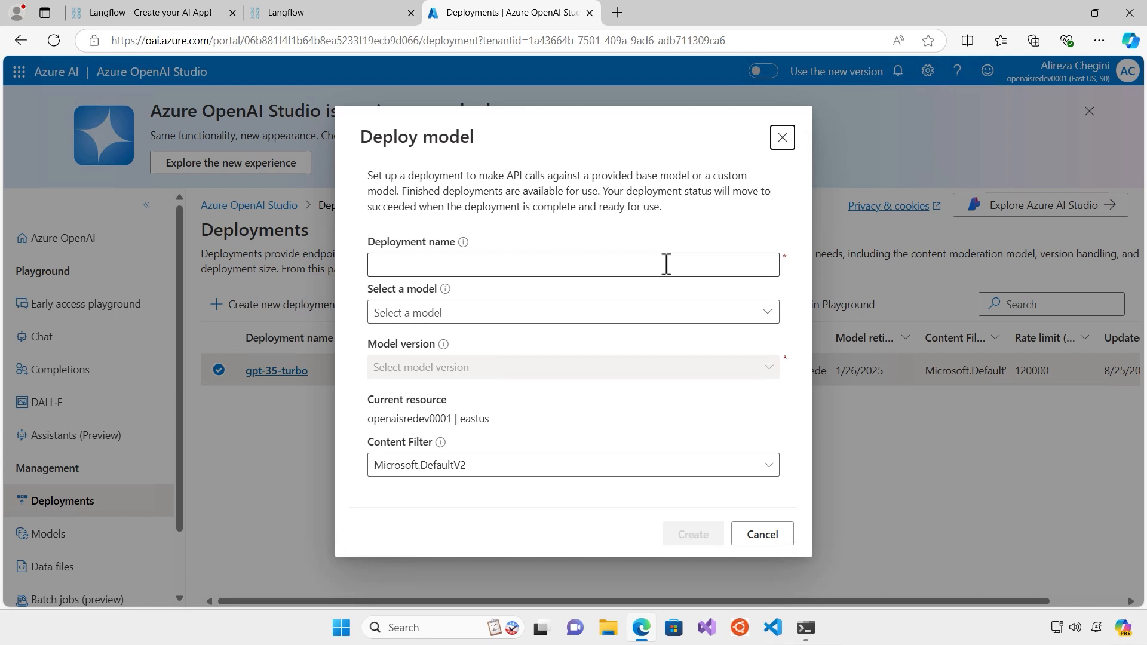
pyautogui.click(767, 313)
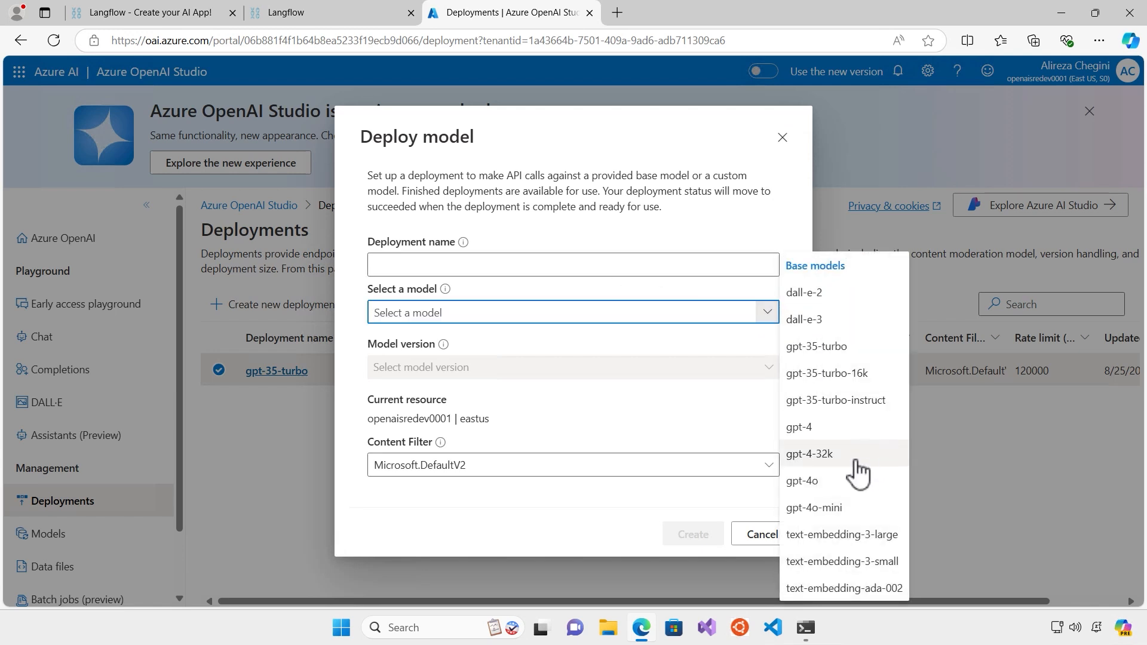
pyautogui.click(839, 515)
# - Reuse the model name gpt-4o-mini as the deployment name and create the deployment
pyautogui.moveTo(435, 275); pyautogui.dragTo(355, 267)
pyautogui.hotkey('ctrl', 'c')
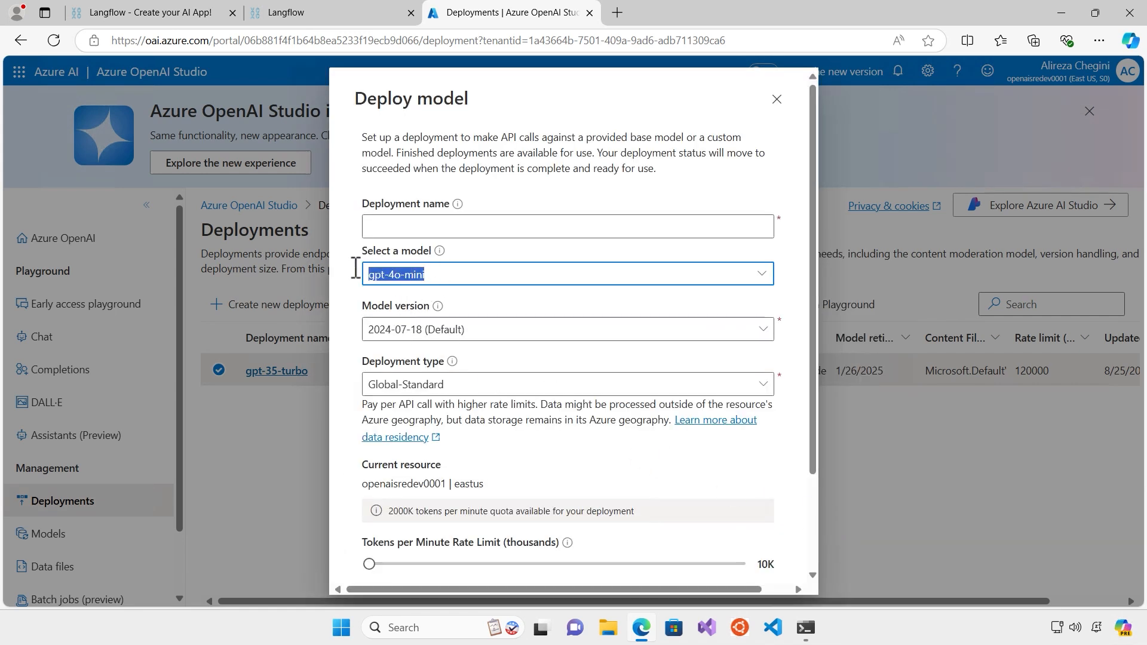
pyautogui.click(429, 227)
pyautogui.hotkey('ctrl', 'v')
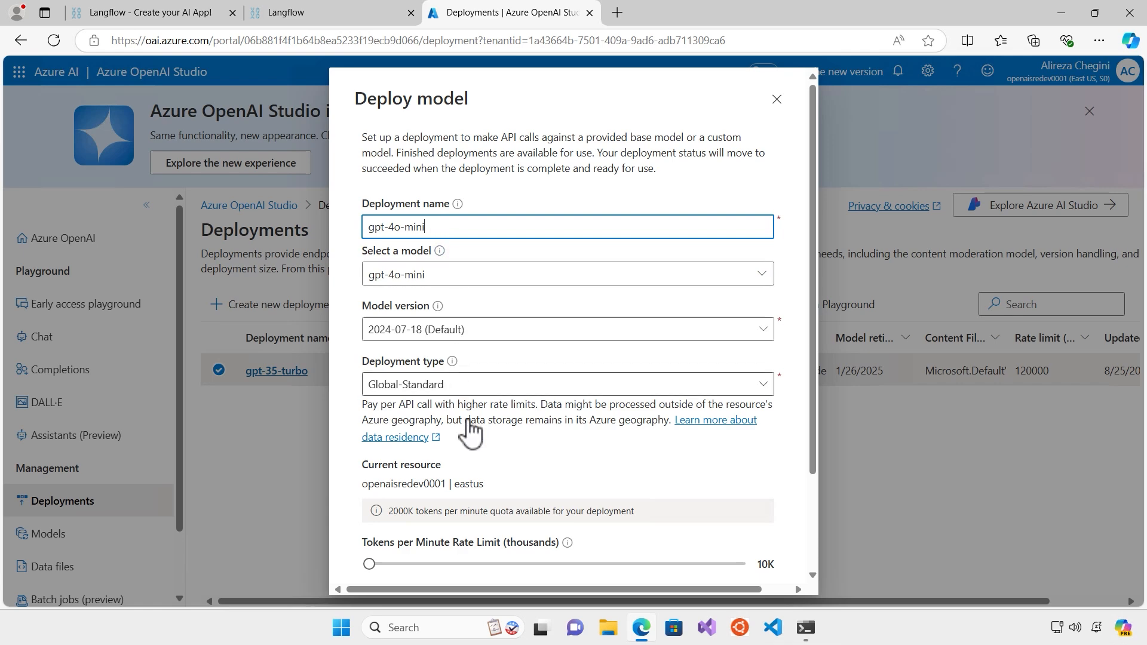
pyautogui.scroll(-1, 472, 430)
pyautogui.scroll(-1, 472, 433)
pyautogui.rightClick(556, 580)
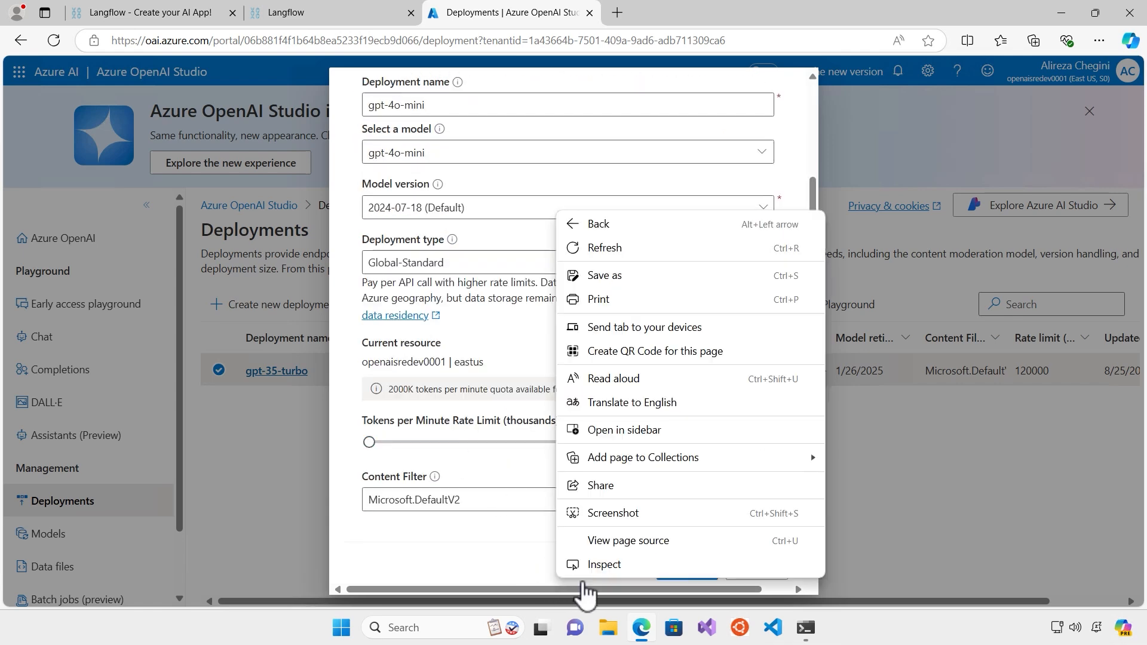
pyautogui.click(540, 548)
pyautogui.click(666, 574)
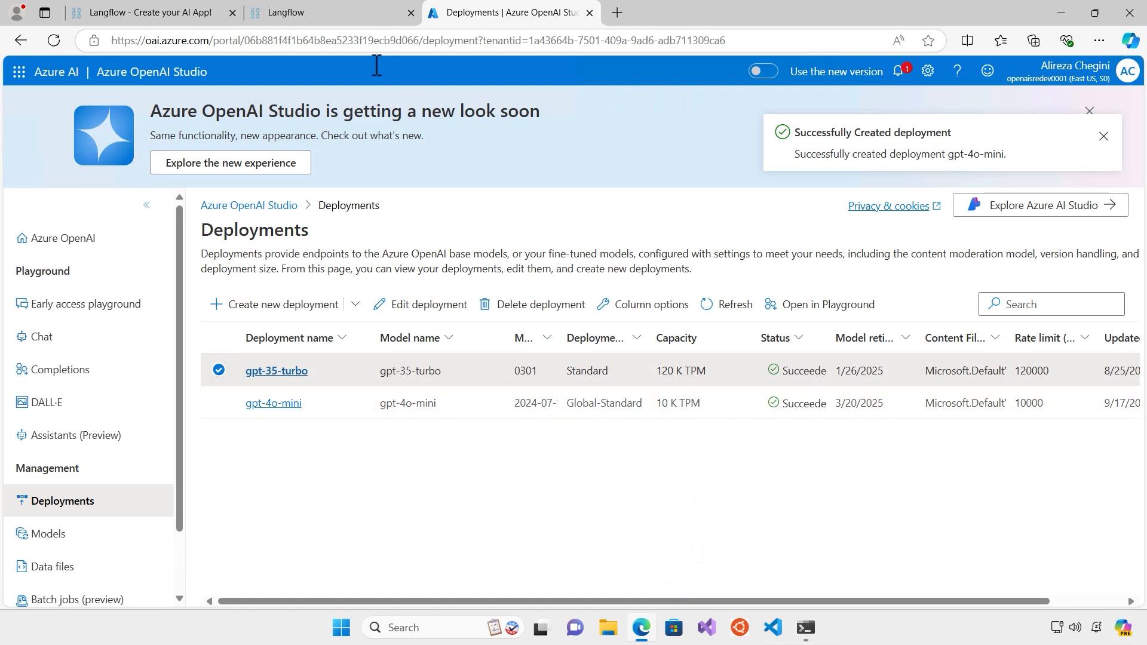
# - Return to Langflow, clear the Playground chat history and close the Playground
pyautogui.click(328, 12)
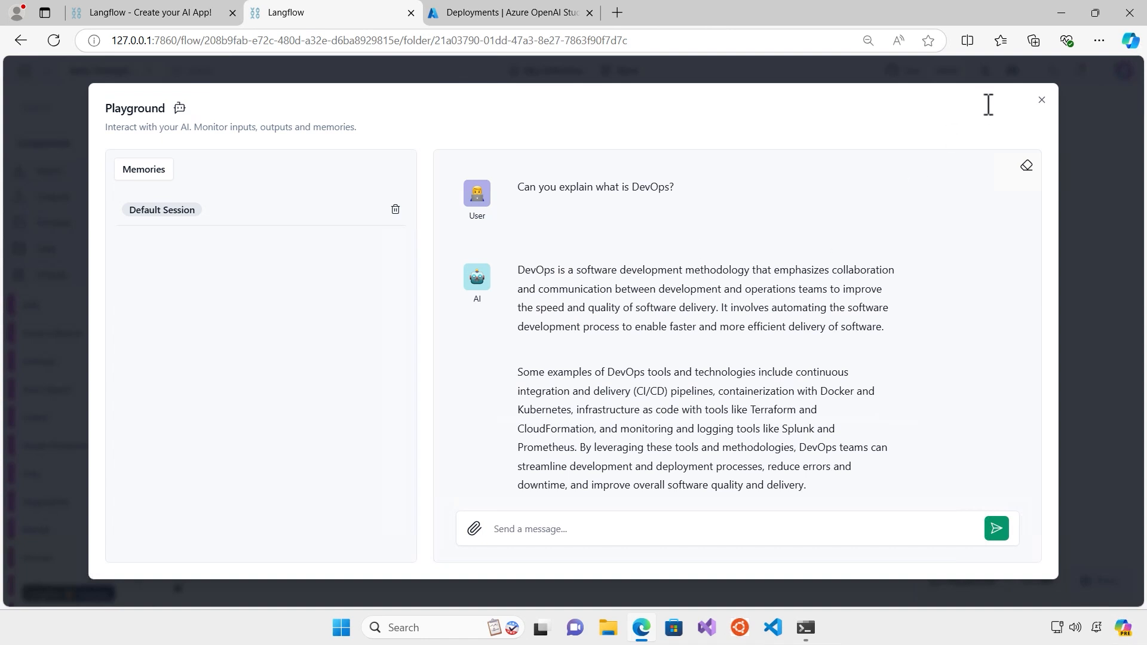
pyautogui.click(1026, 166)
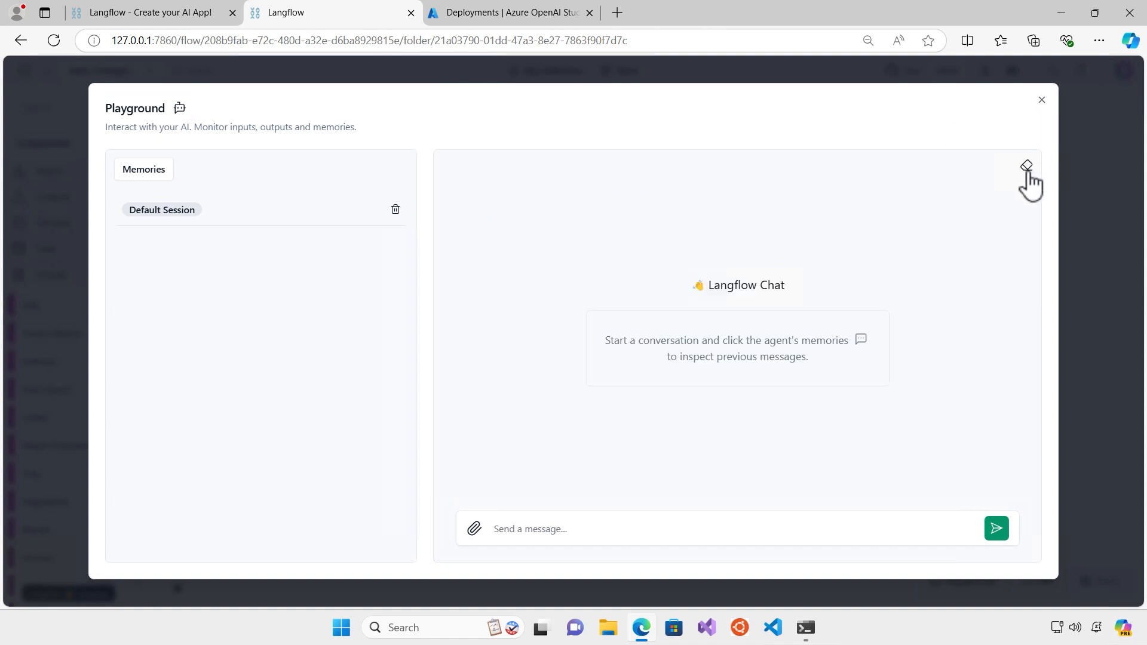
pyautogui.click(1043, 100)
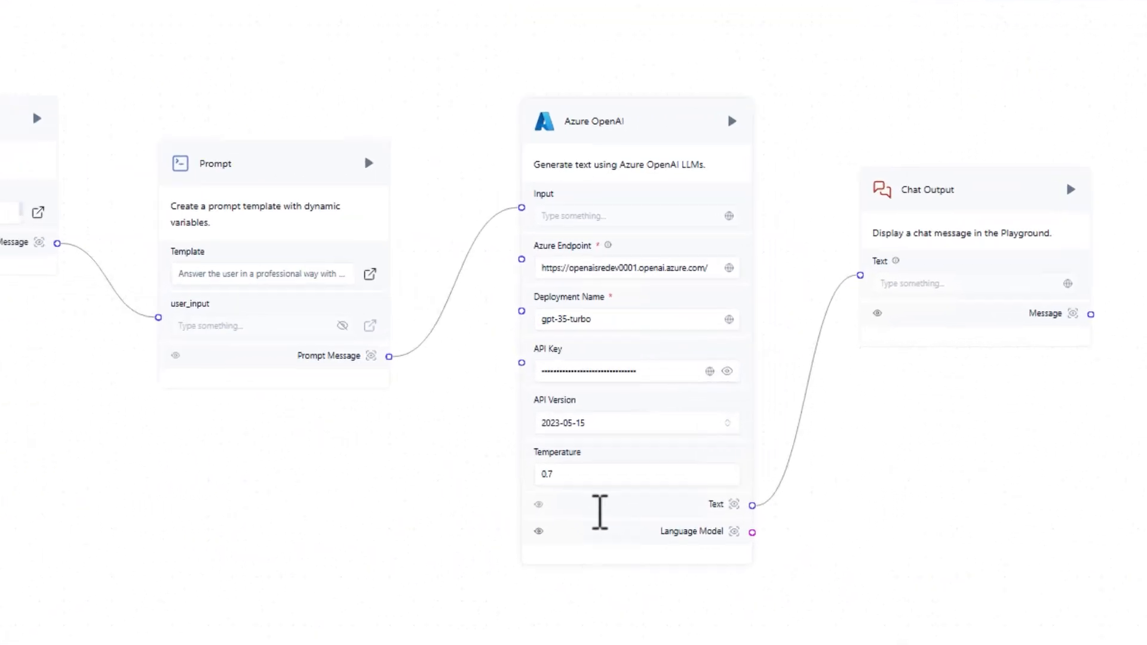
# - Set the Azure OpenAI component's Deployment Name to gpt-4o-mini and test-run the component
pyautogui.doubleClick(611, 319)
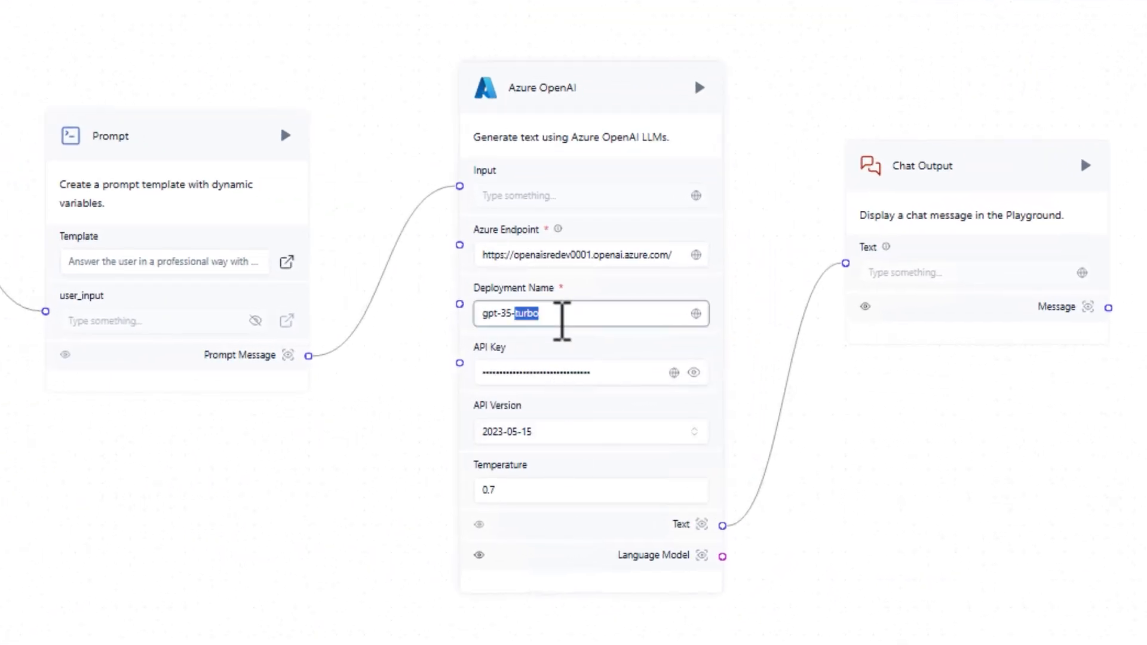
pyautogui.hotkey('ctrl', 'a')
pyautogui.write('gpt-4o-mini')
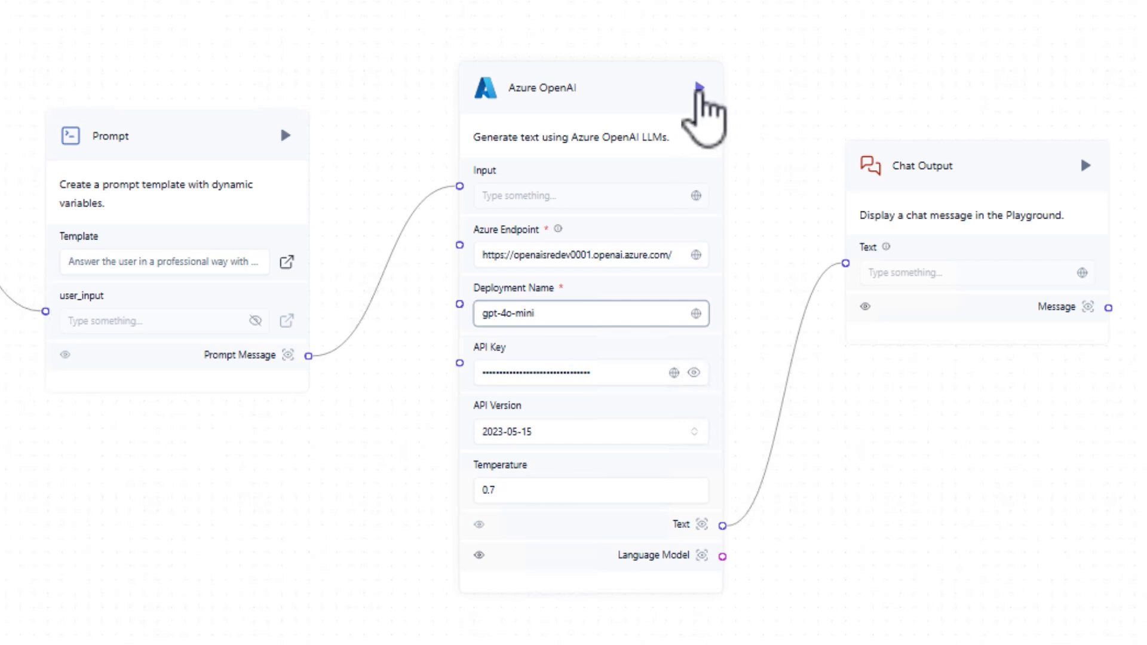
pyautogui.click(699, 87)
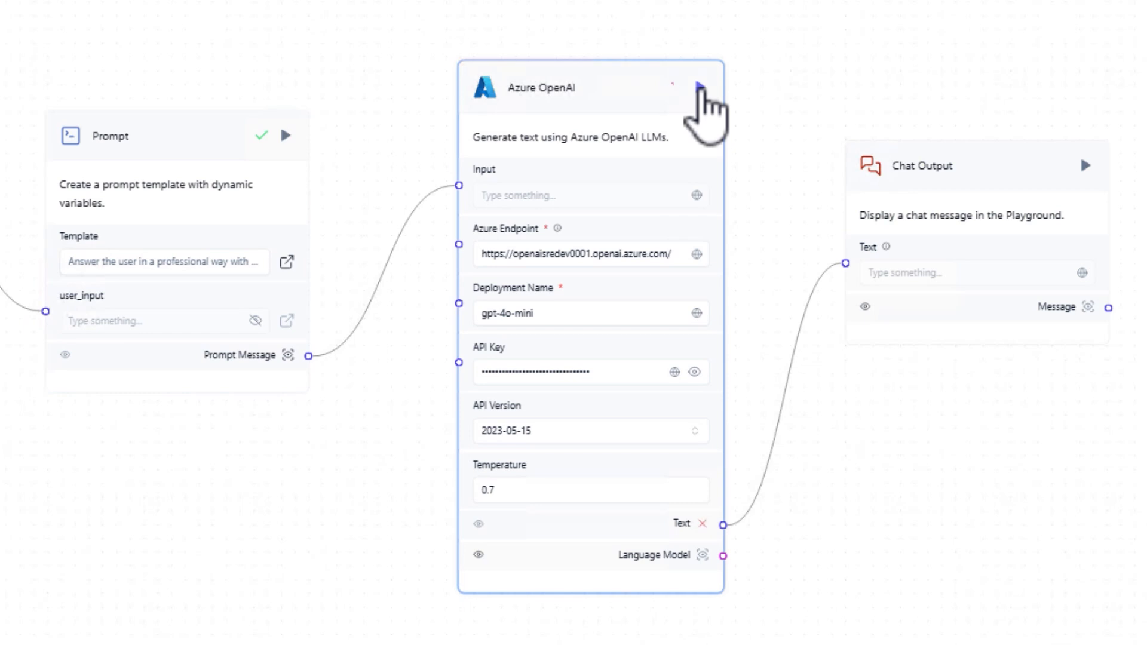
pyautogui.moveTo(676, 88)
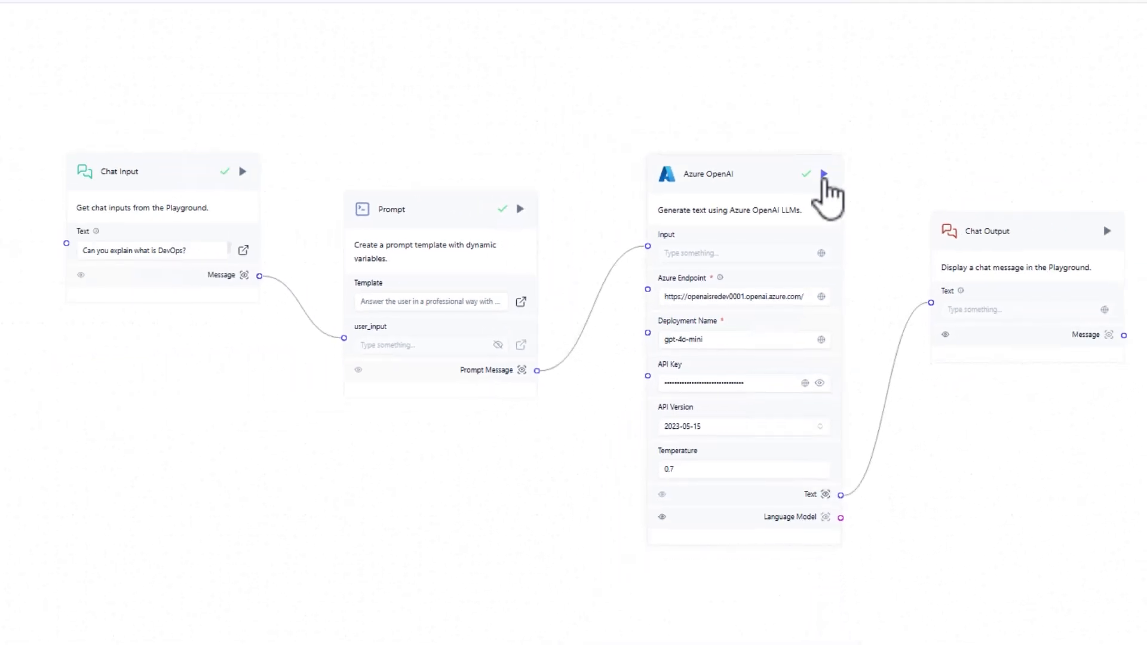
pyautogui.click(825, 179)
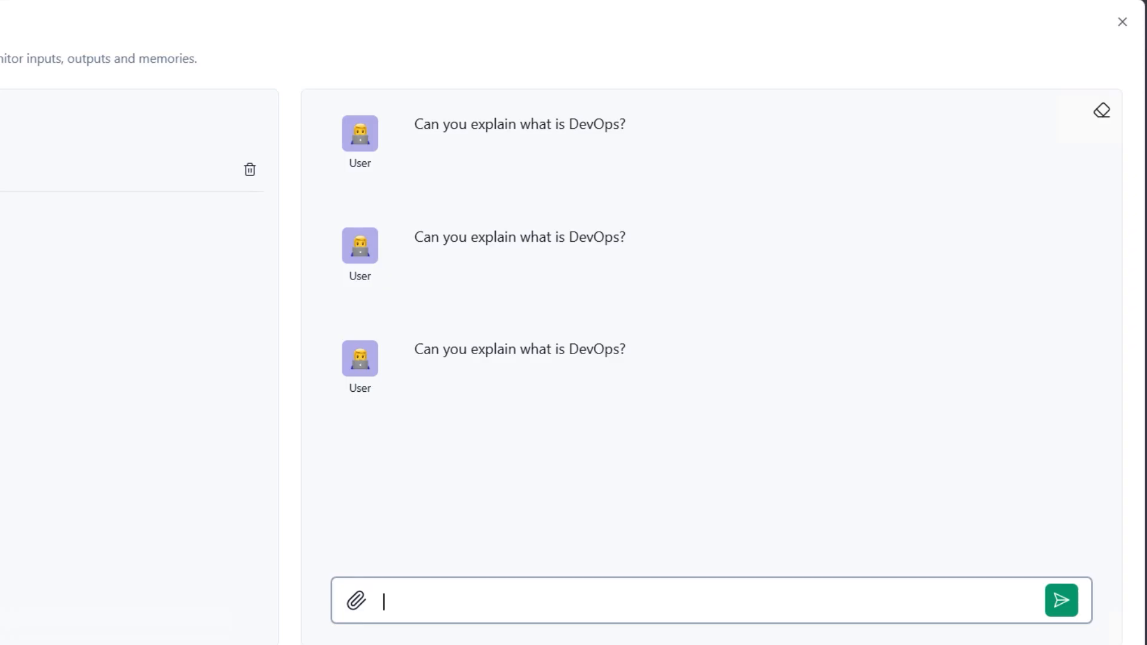
# - Copy the earlier question "Can you explain what is DevOps?" in the Playground chat and send it again
pyautogui.moveTo(626, 348); pyautogui.dragTo(420, 342)
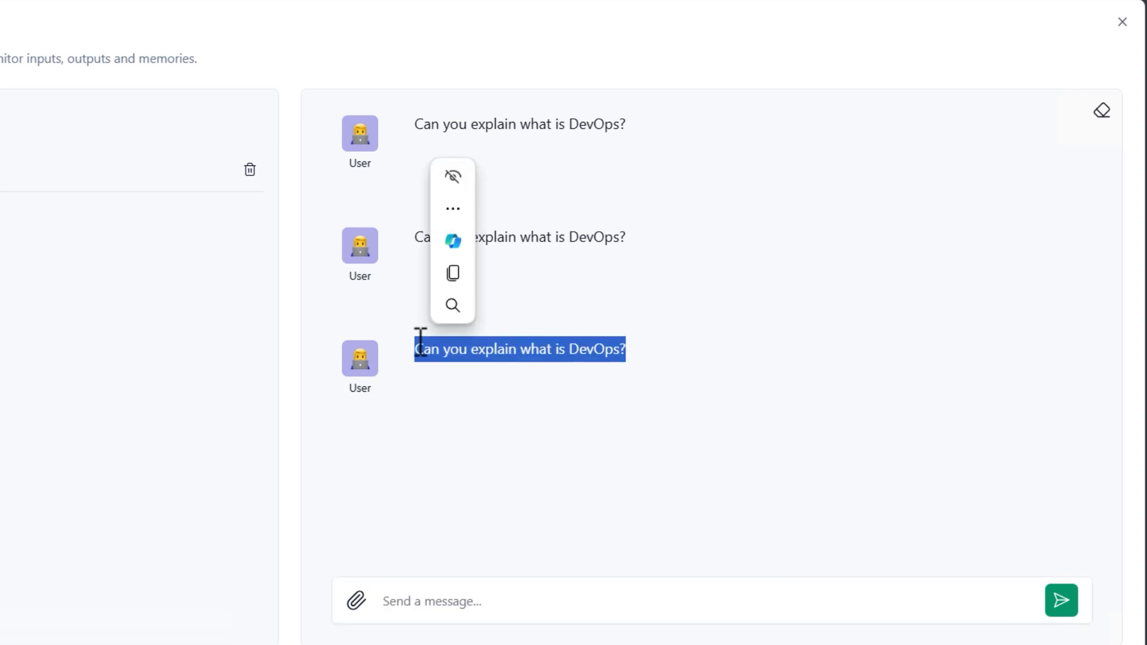
pyautogui.hotkey('ctrl', 'c')
pyautogui.click(440, 600)
pyautogui.hotkey('ctrl', 'v')
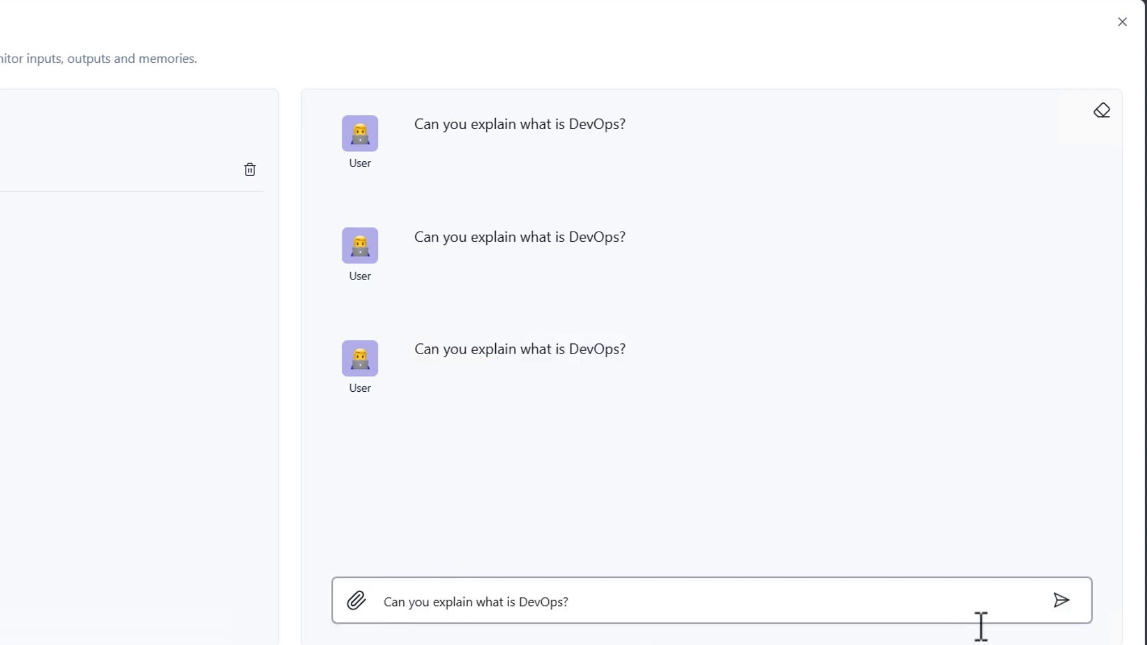
pyautogui.click(1061, 601)
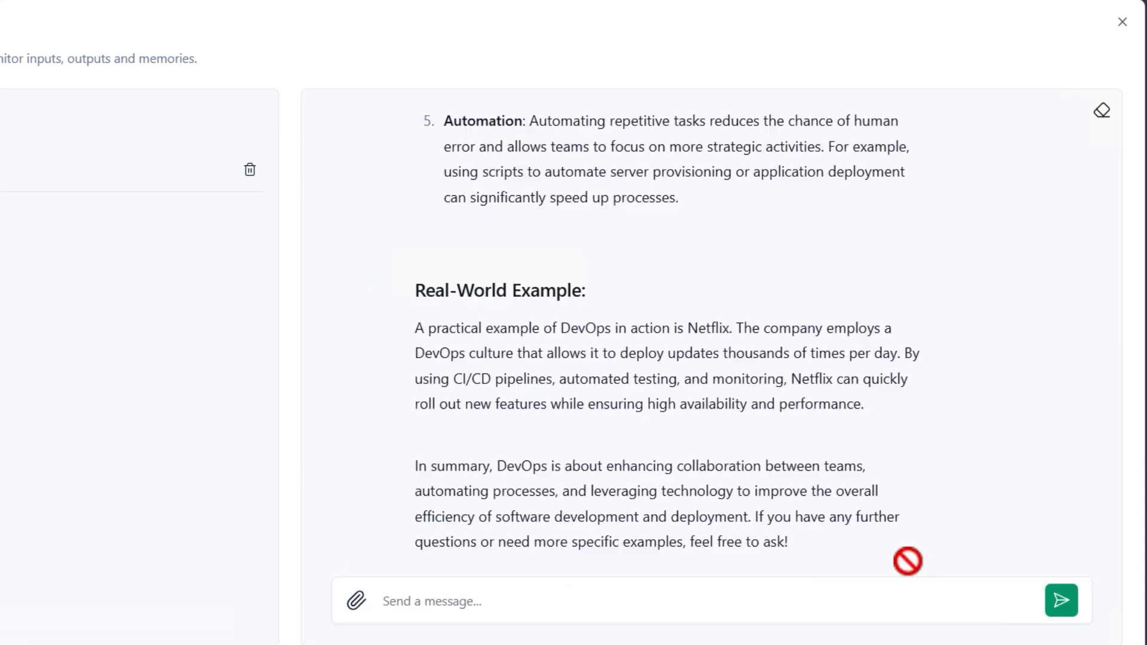
# - Read through the full AI answer about DevOps in the Playground, from introduction to summary, and close the Playground
pyautogui.scroll(5, 932, 305)
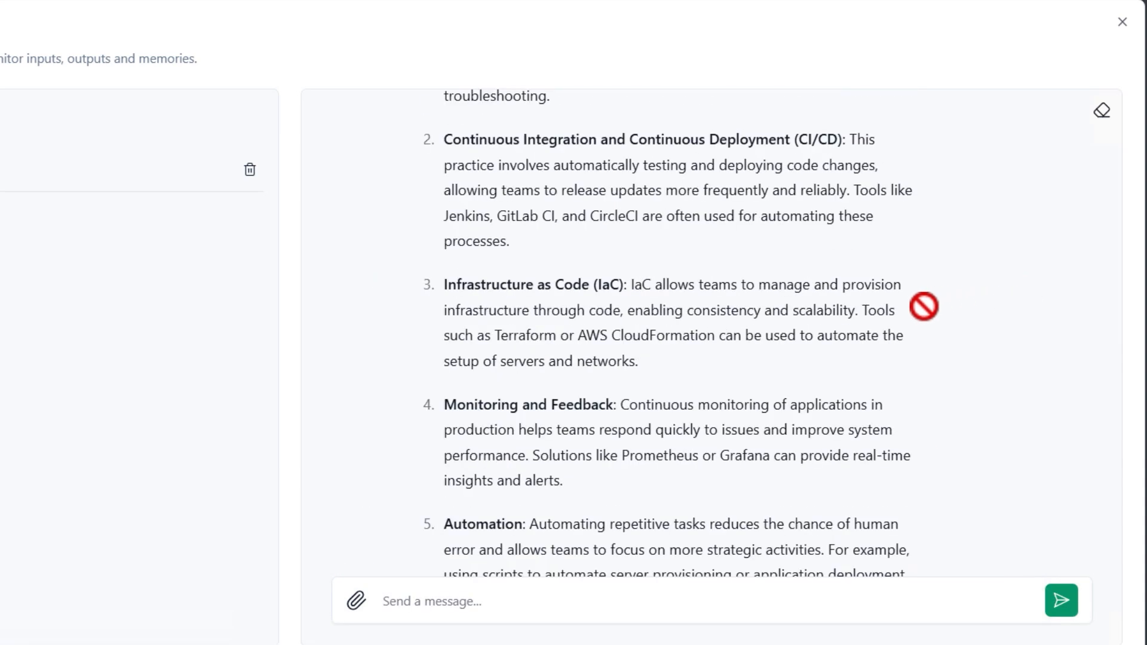
pyautogui.scroll(6, 924, 307)
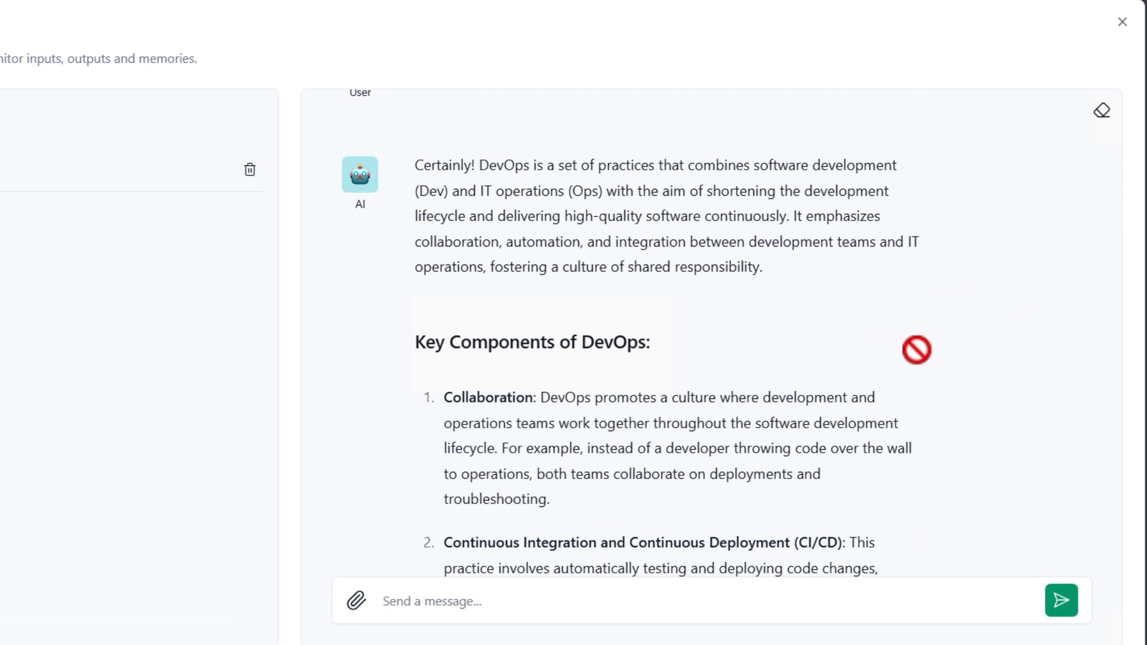
pyautogui.scroll(2, 916, 350)
pyautogui.scroll(-6, 916, 350)
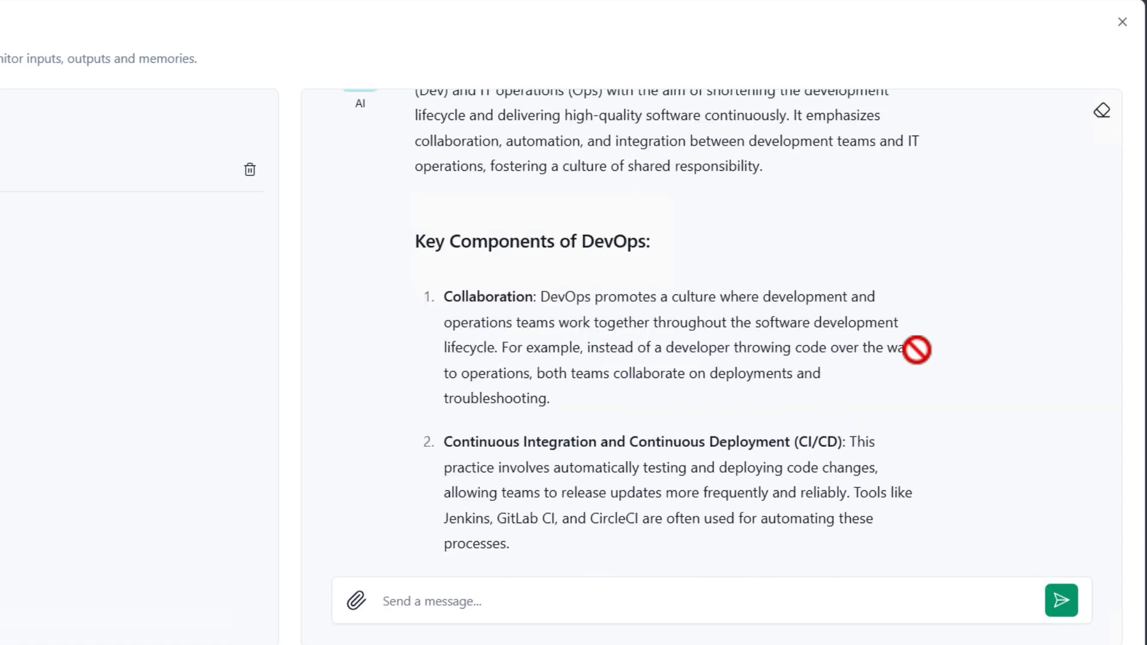
pyautogui.scroll(-4, 917, 348)
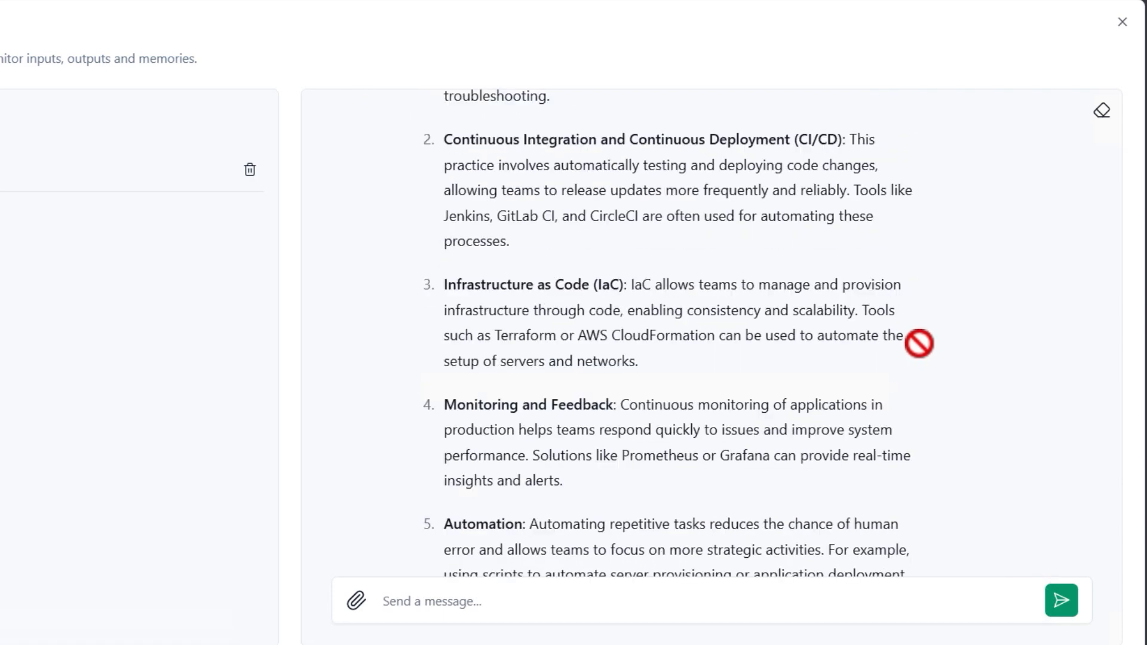
pyautogui.scroll(-6, 919, 342)
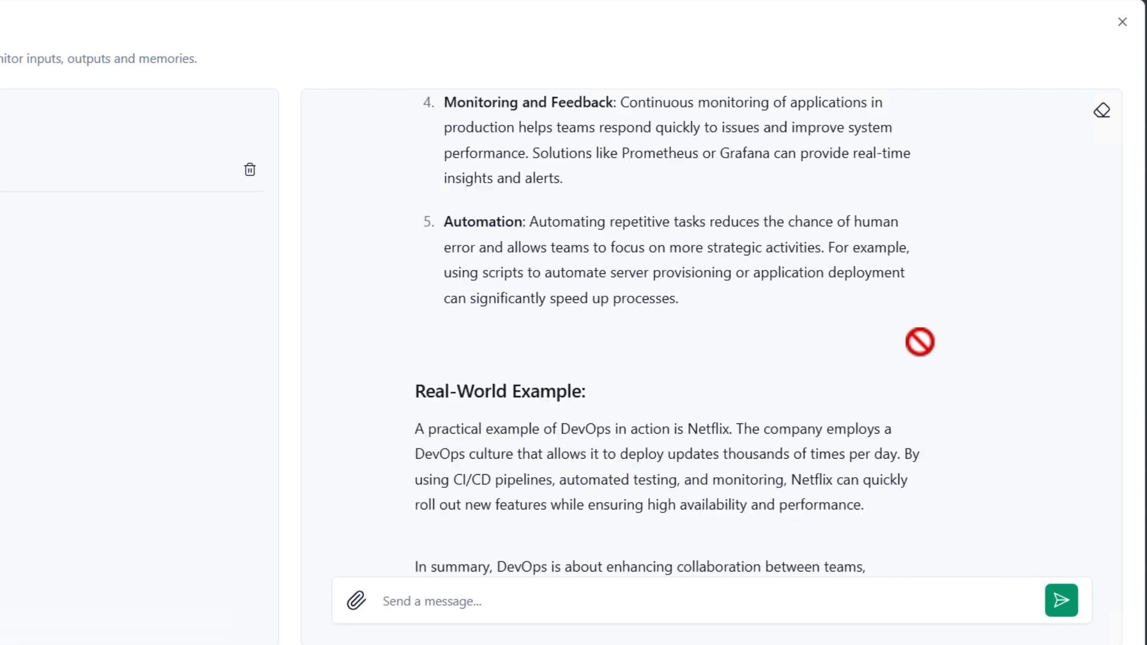
pyautogui.scroll(-2, 920, 342)
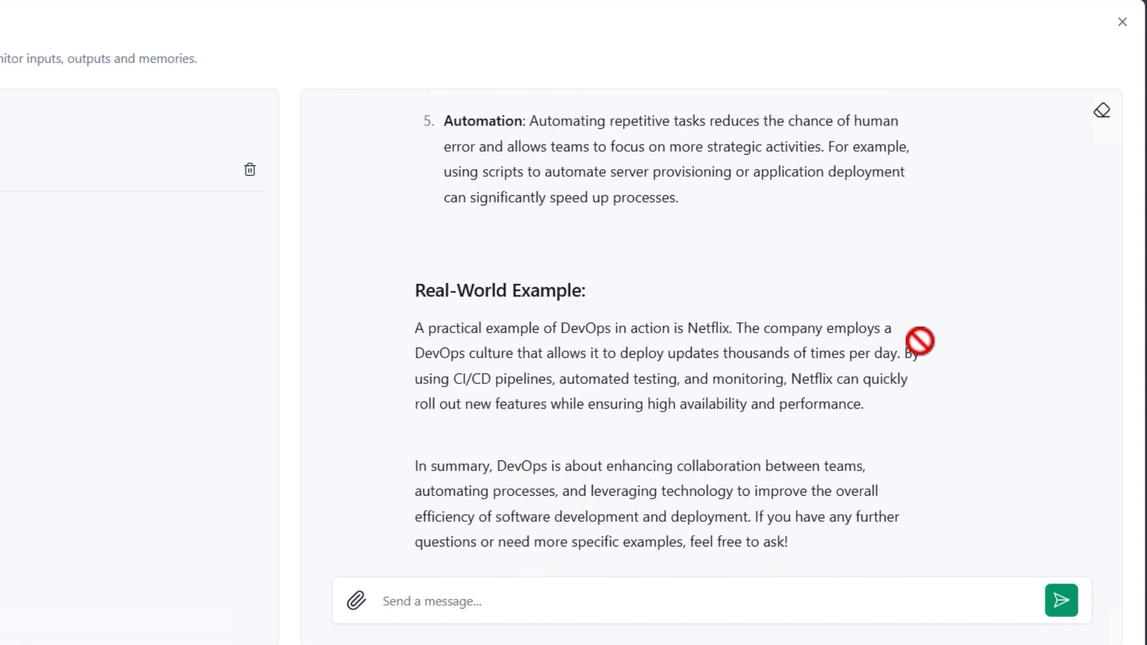
pyautogui.scroll(10, 919, 342)
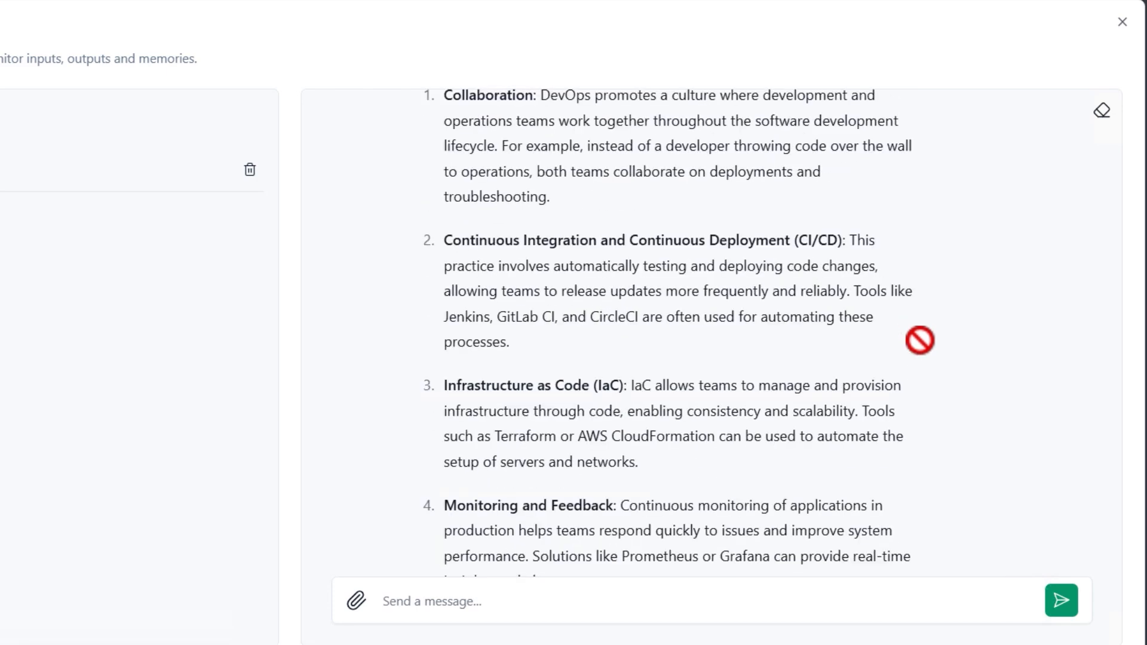
pyautogui.scroll(2, 920, 340)
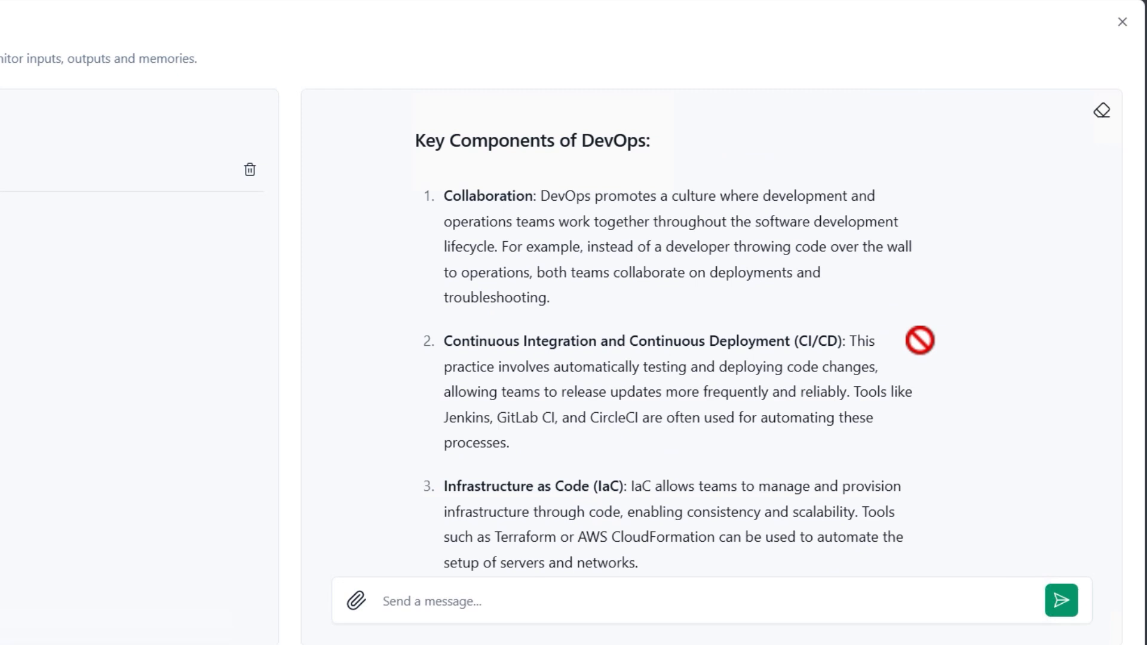
pyautogui.scroll(4, 919, 341)
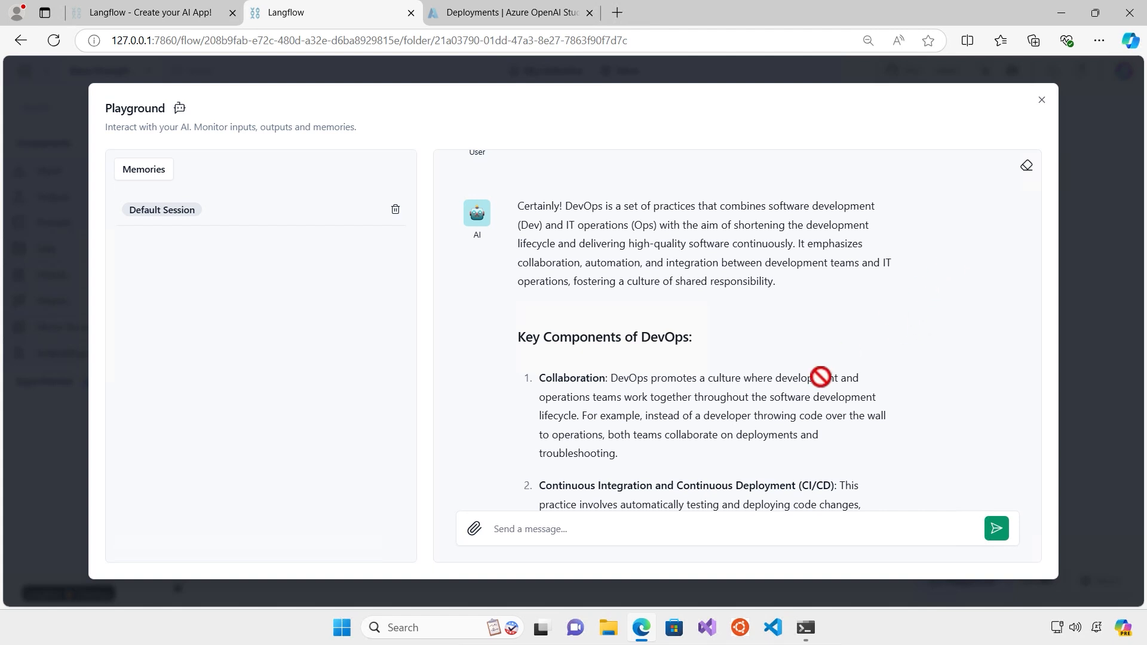
pyautogui.click(1039, 102)
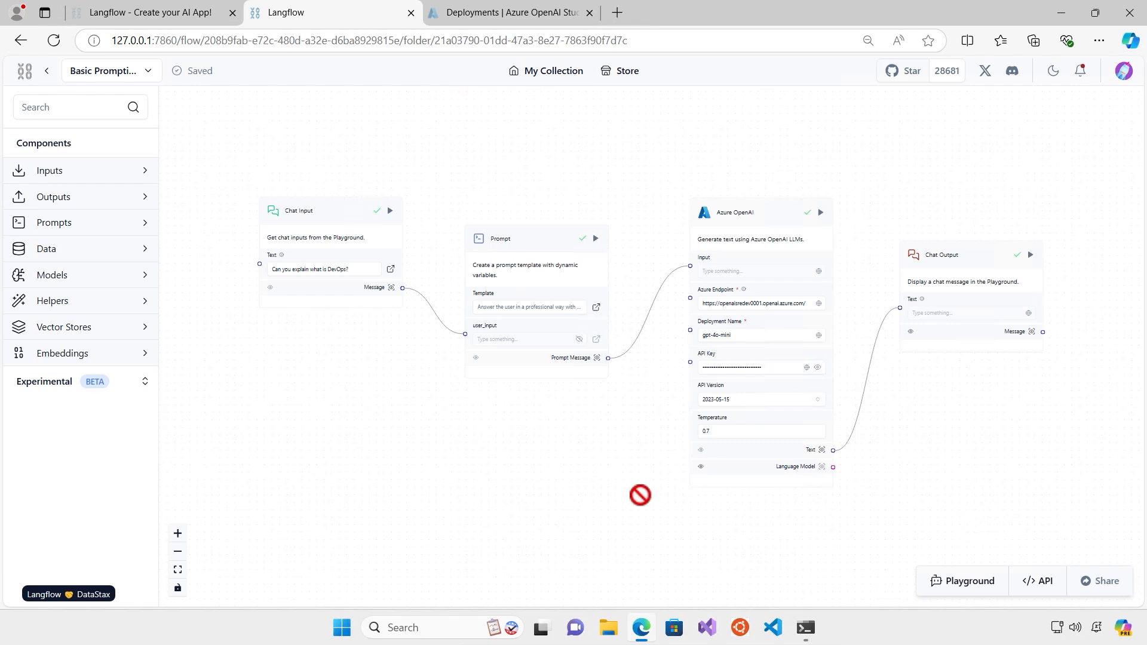
# - Inspect the Azure OpenAI component's Python code, and check and save it without edits
pyautogui.click(765, 216)
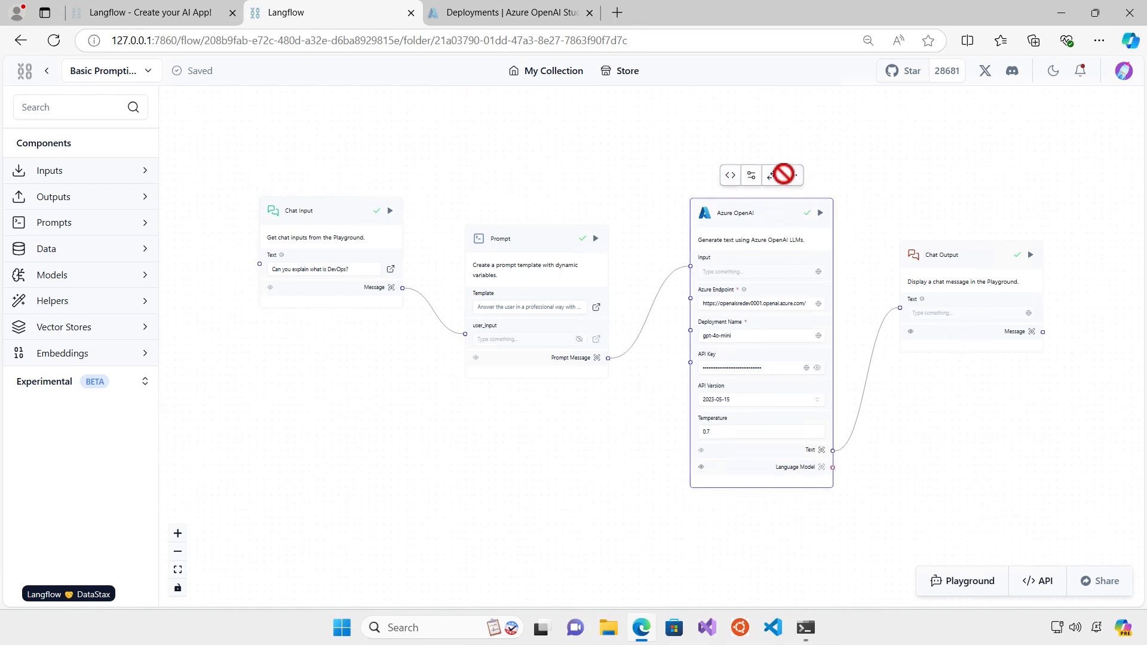
pyautogui.click(730, 174)
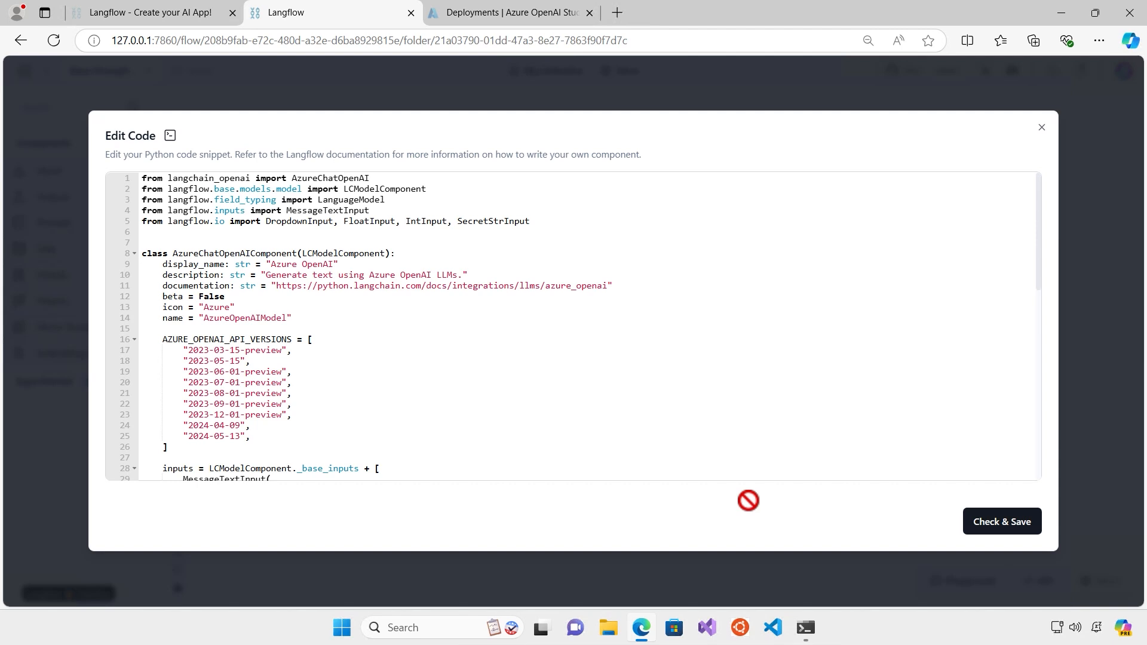
pyautogui.click(983, 524)
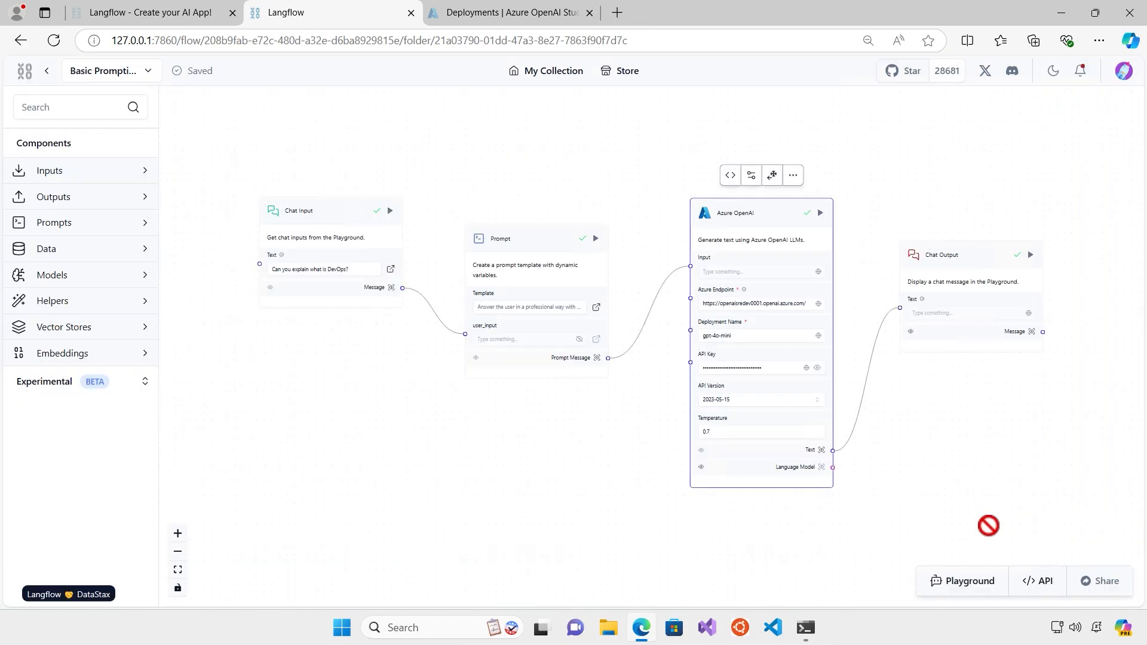
# - Examine the flow's API integration snippets, comparing the cURL, Python API and Python Code versions
pyautogui.click(1037, 581)
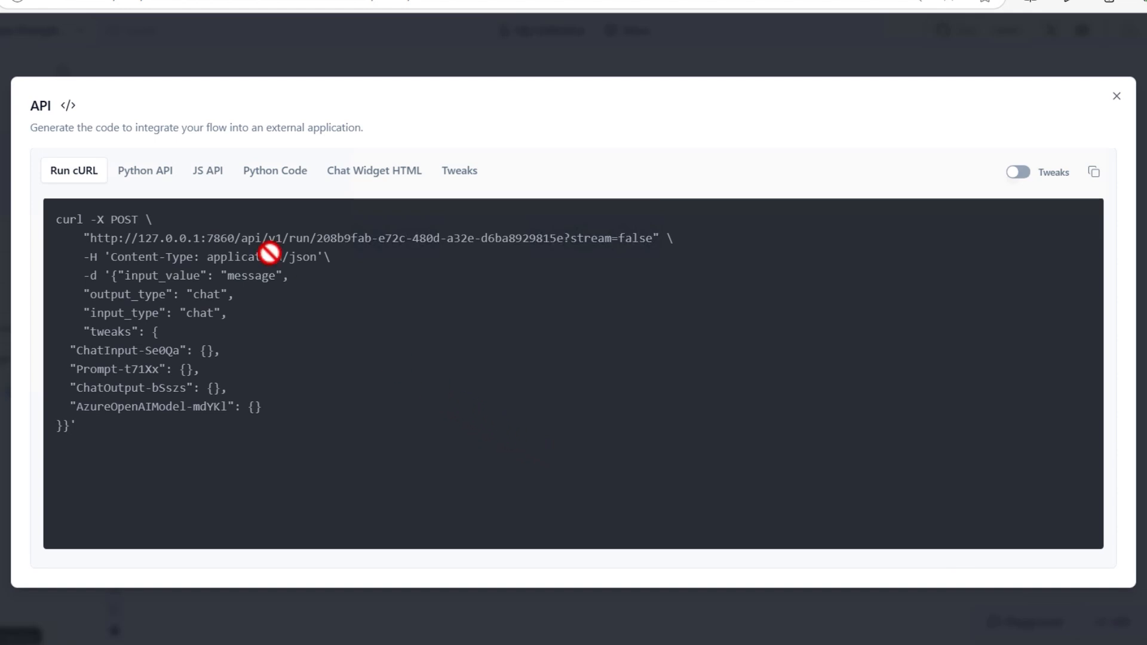
pyautogui.click(281, 169)
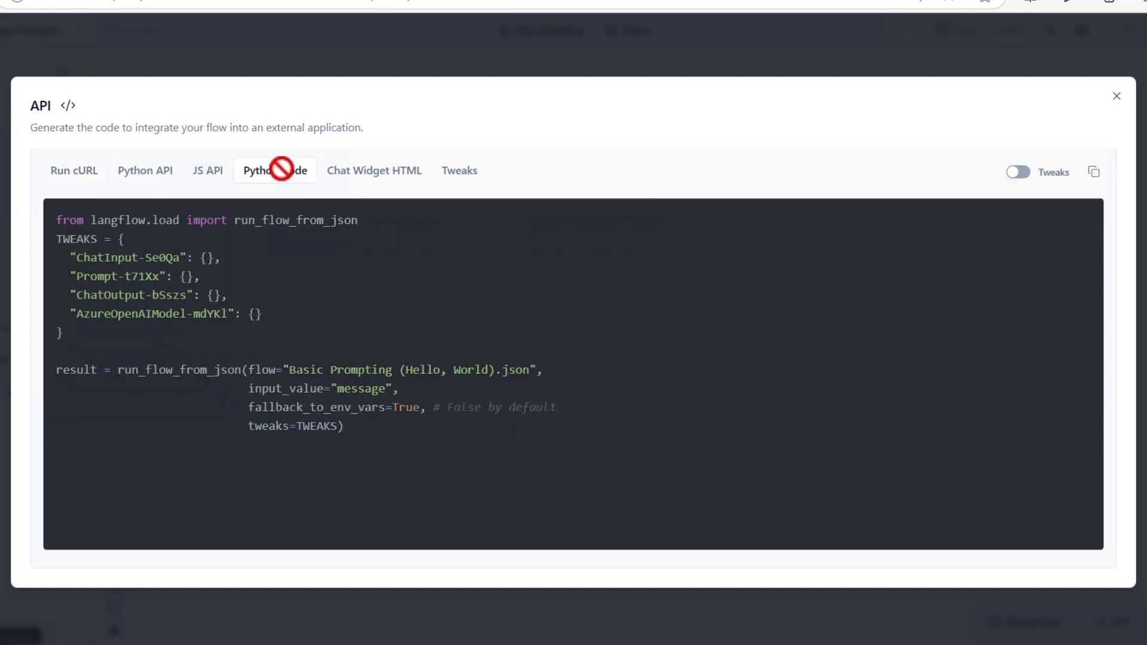
pyautogui.click(149, 162)
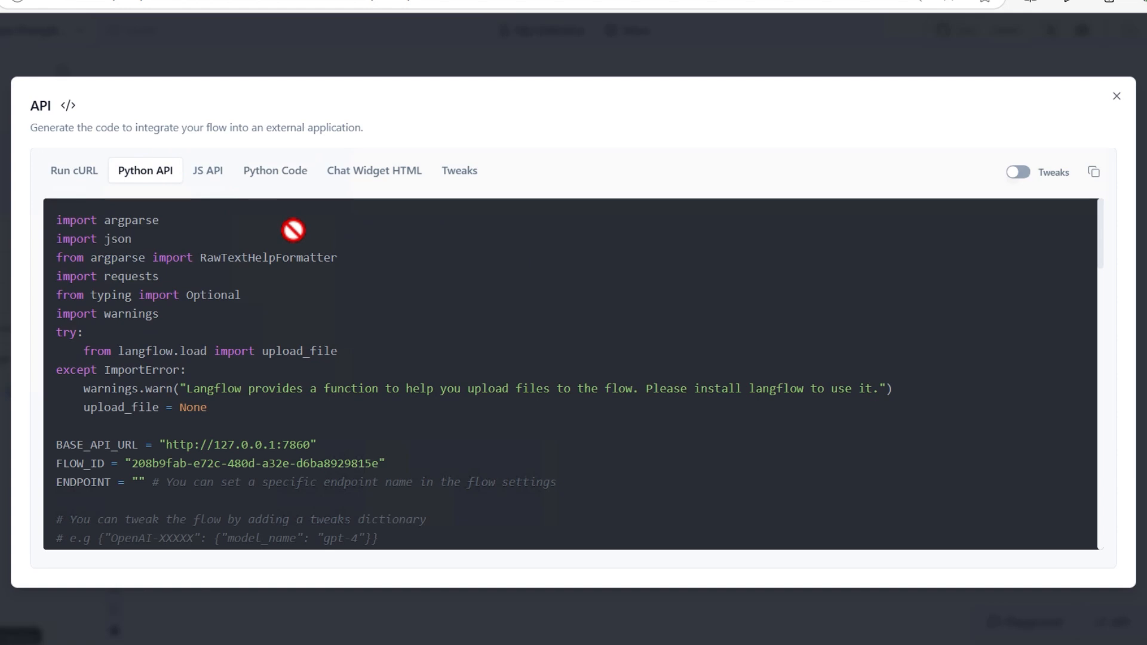
pyautogui.click(256, 173)
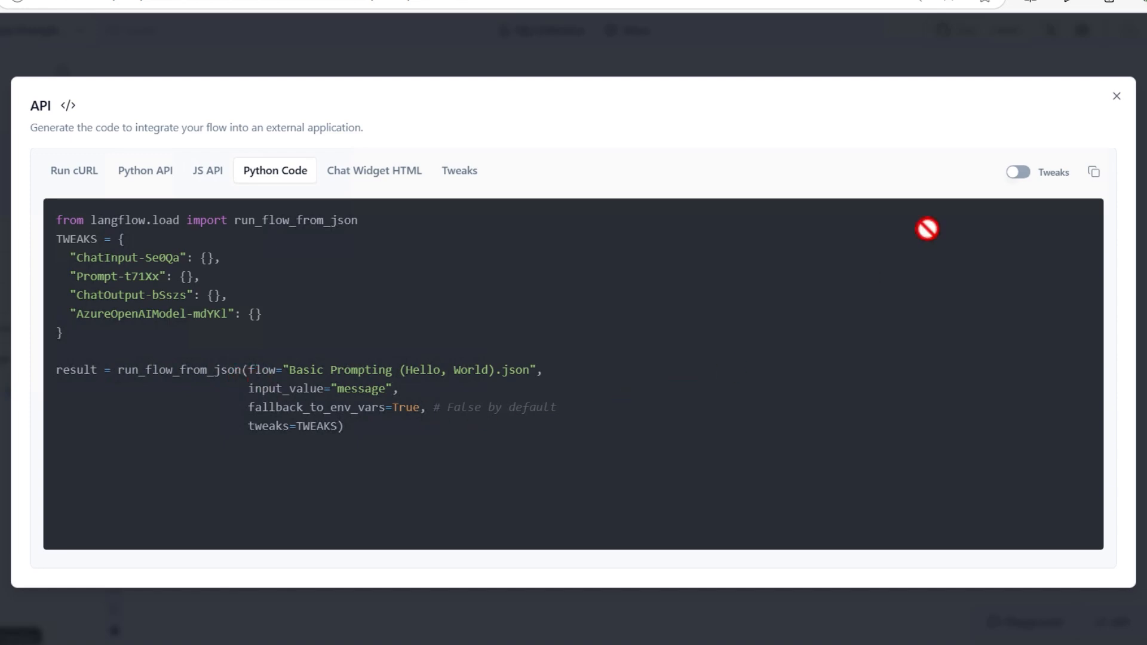
# - Close the API snippets and export the Basic Prompting (Hello, World) flow as a JSON file without saving the API keys
pyautogui.click(1115, 97)
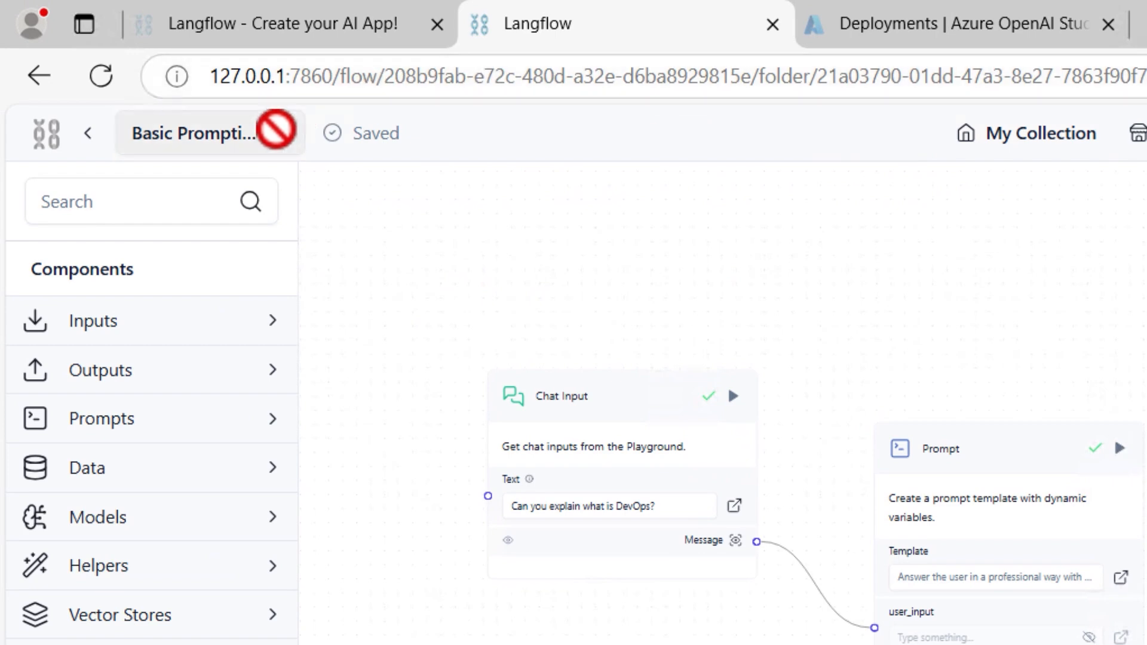
pyautogui.click(275, 130)
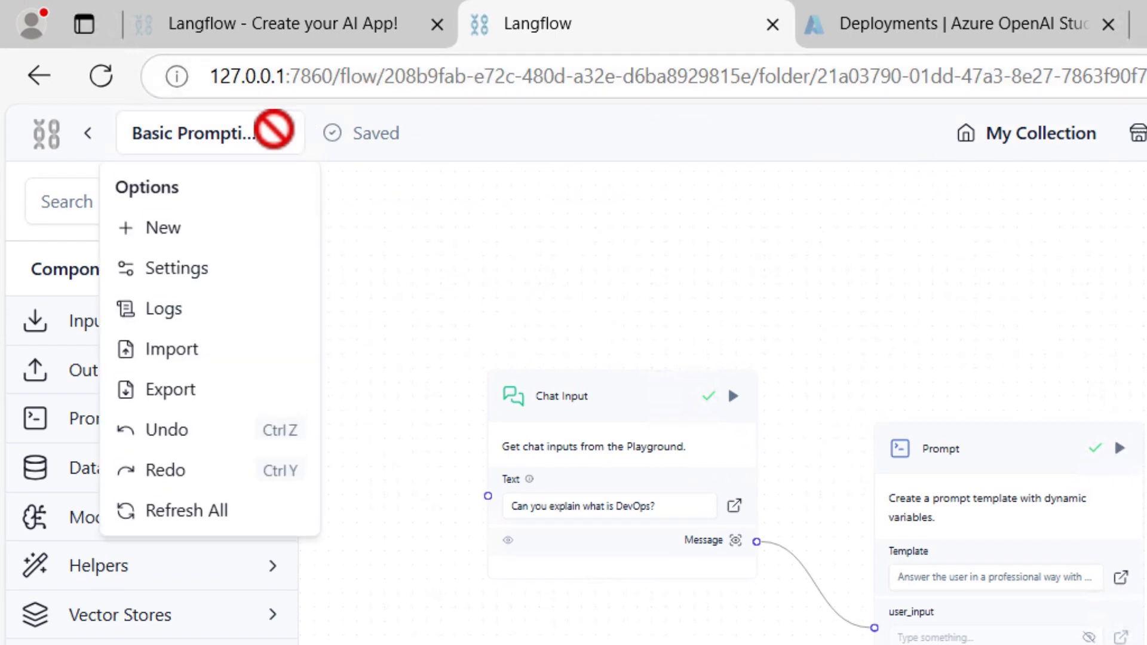
pyautogui.click(172, 392)
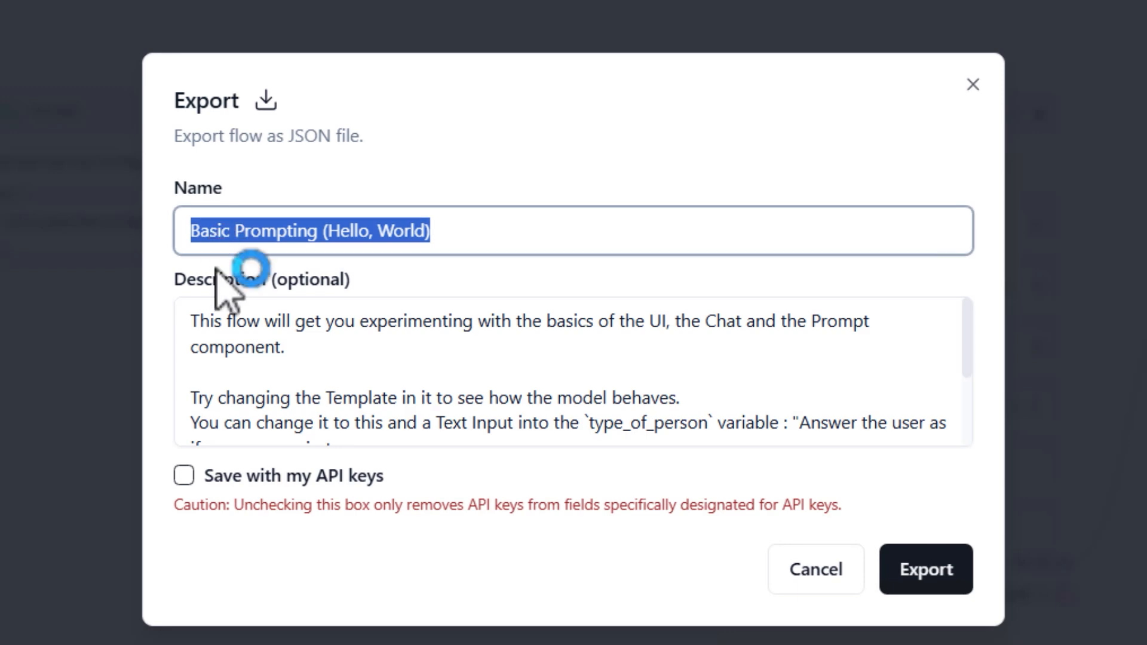
pyautogui.click(183, 476)
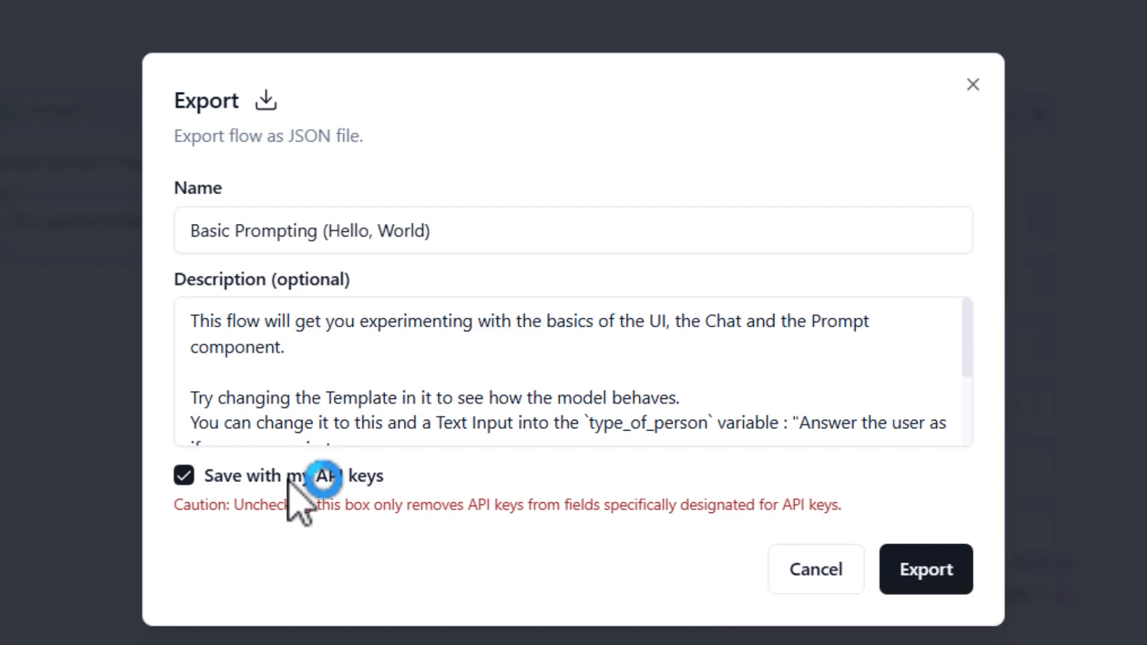
pyautogui.click(189, 475)
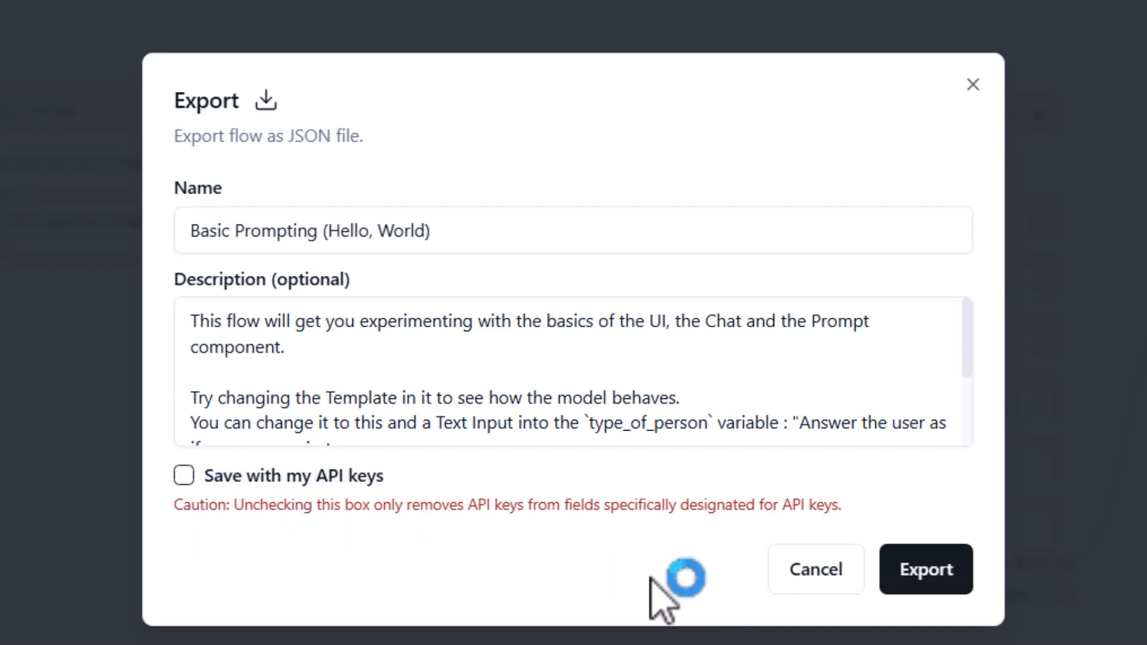
pyautogui.click(918, 570)
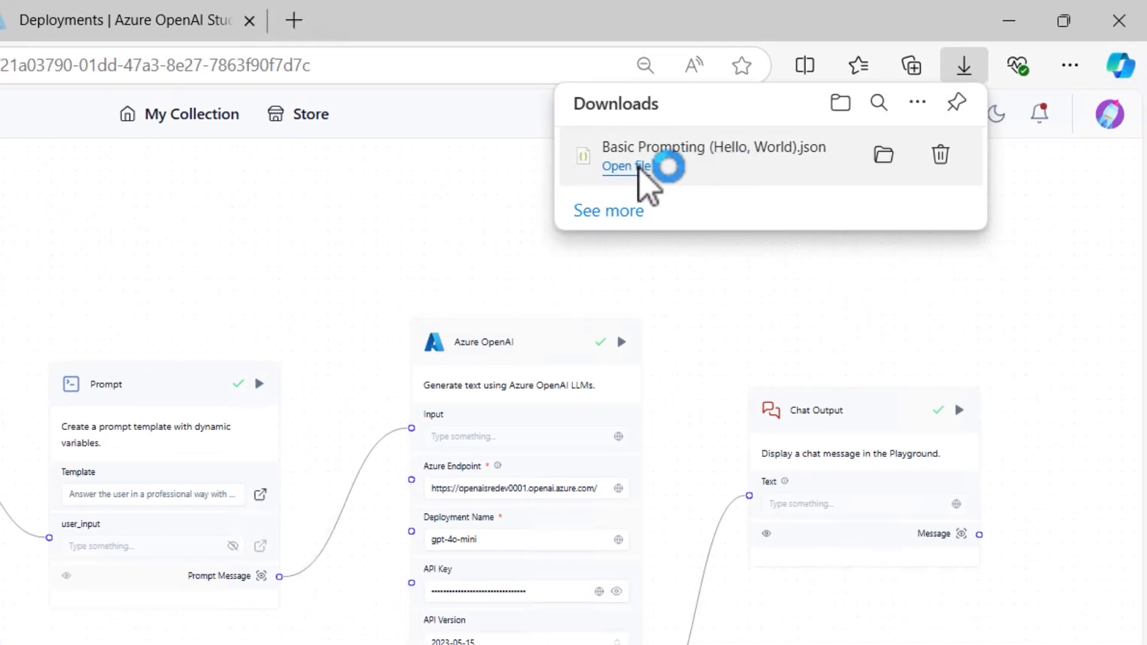
# - Open the downloaded Basic Prompting (Hello, World).json in Visual Studio Code, look through its contents, and return to the Langflow canvas
pyautogui.click(628, 168)
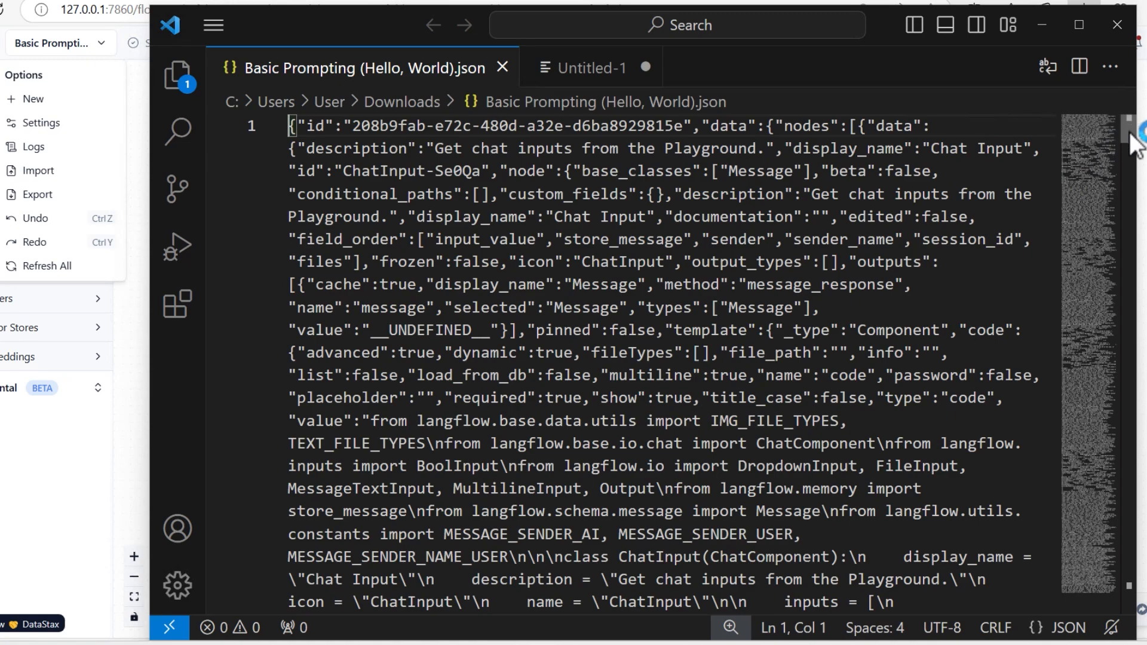
pyautogui.moveTo(1129, 132); pyautogui.dragTo(1133, 286)
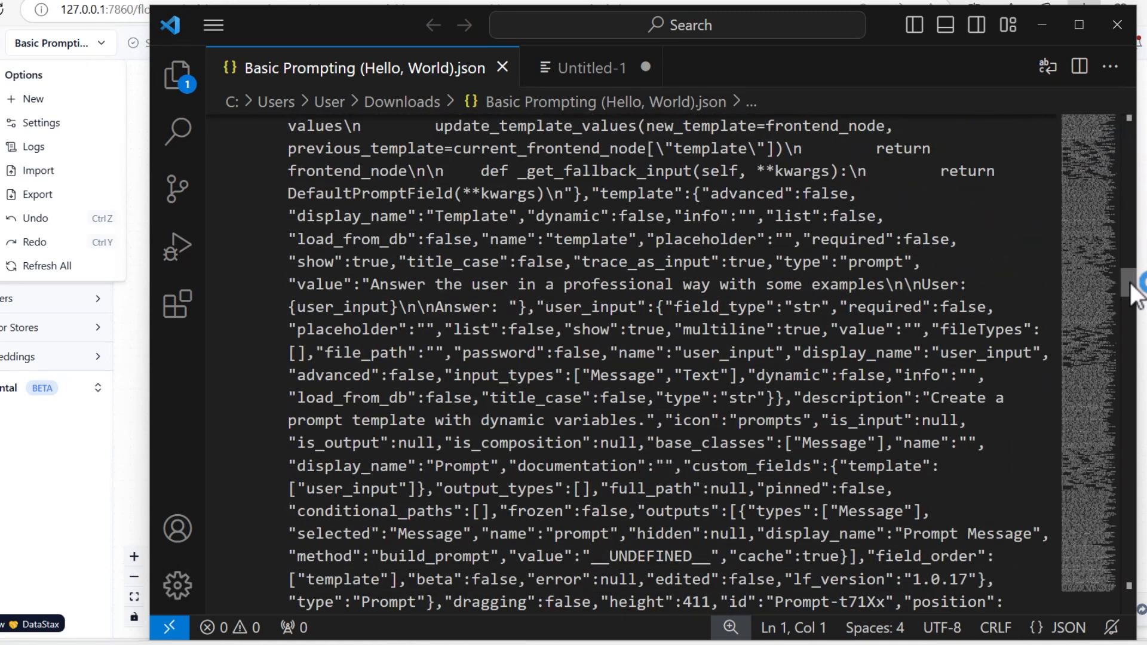
pyautogui.click(1115, 26)
pyautogui.click(573, 82)
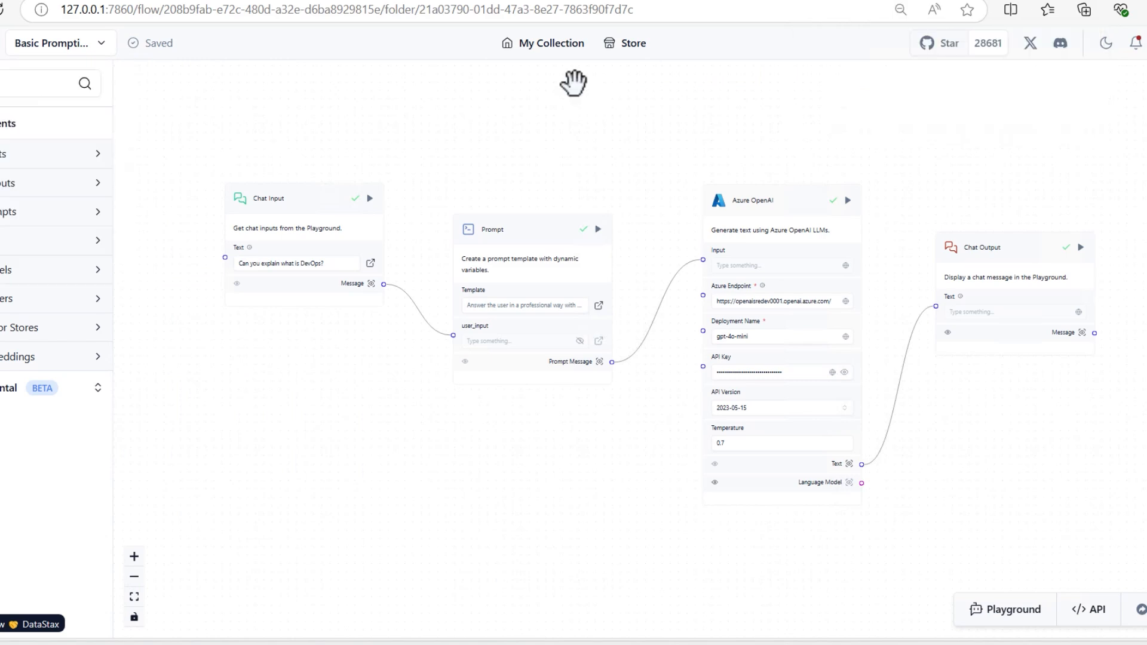